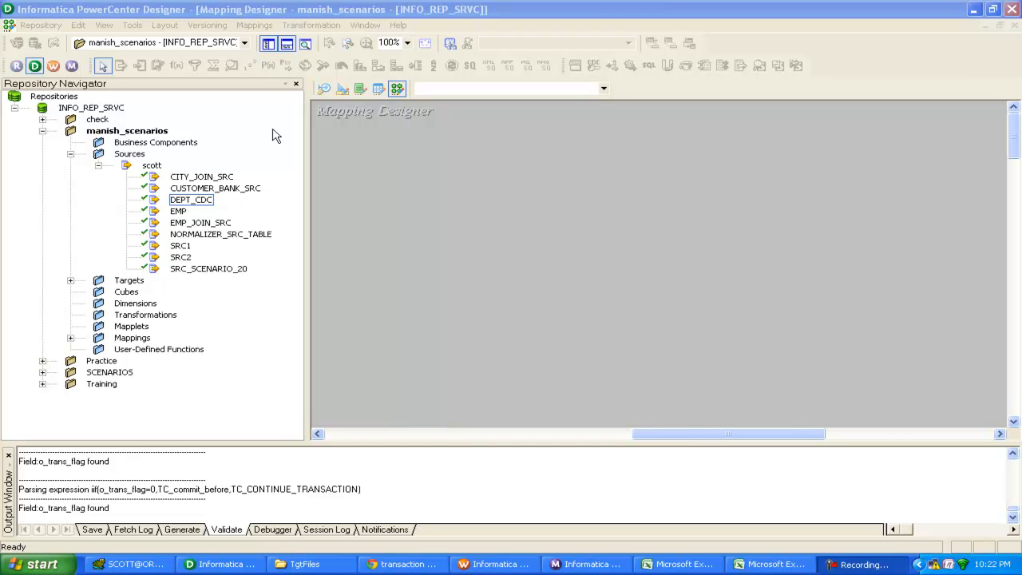
Open the Source Analyzer and move the EMP source definition lower, clear of DEPT_CDC.
{"action": "left_click", "coordinate": [98, 166]}
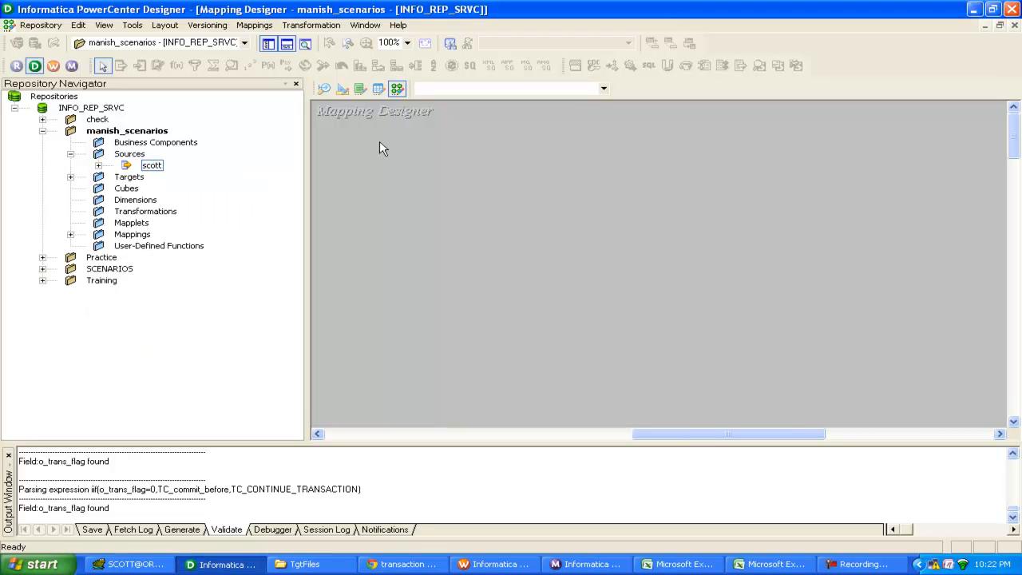
{"action": "left_click", "coordinate": [325, 90]}
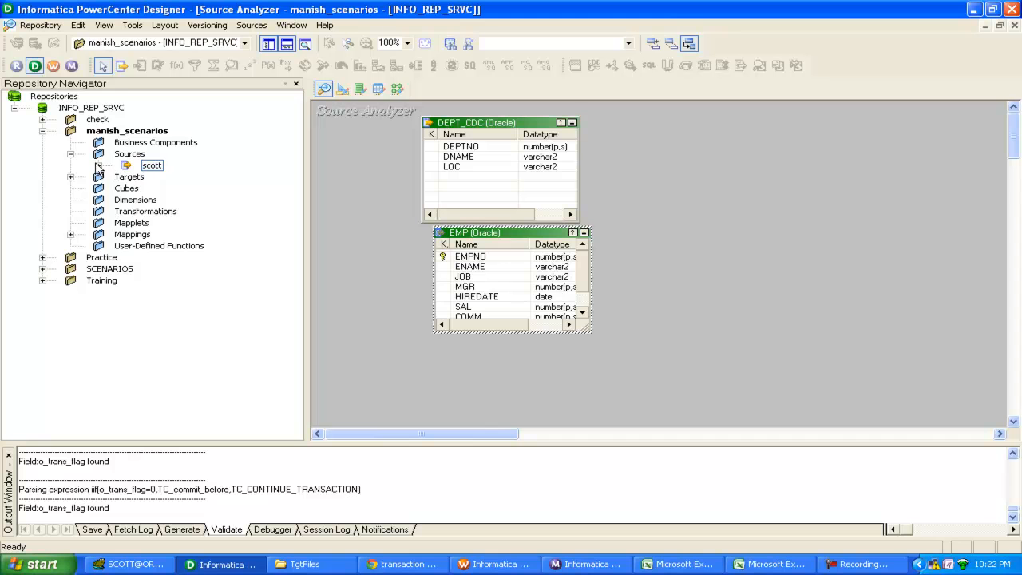
{"action": "left_click", "coordinate": [98, 165]}
{"action": "left_click", "coordinate": [179, 212]}
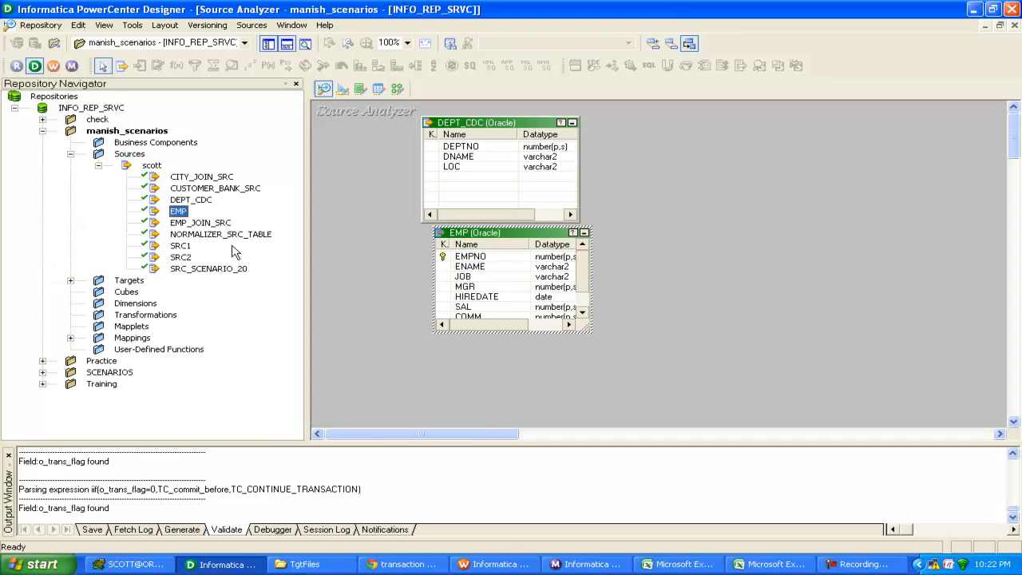
{"action": "left_click", "coordinate": [547, 250]}
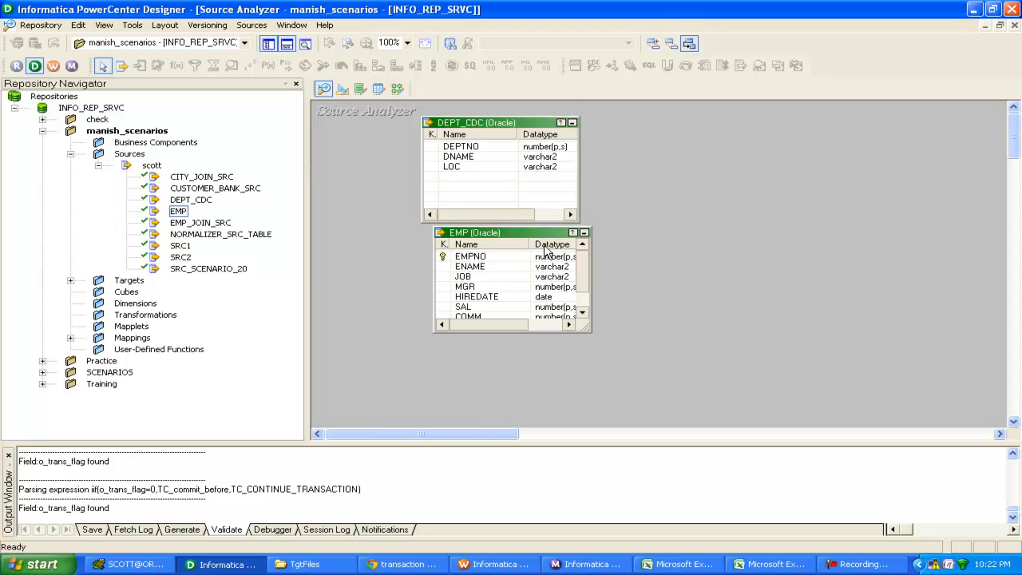
{"action": "left_click_drag", "start_coordinate": [548, 250], "coordinate": [554, 300]}
Start a database import of source tables and connect to the scott Oracle data source with the account password.
{"action": "left_click", "coordinate": [251, 25]}
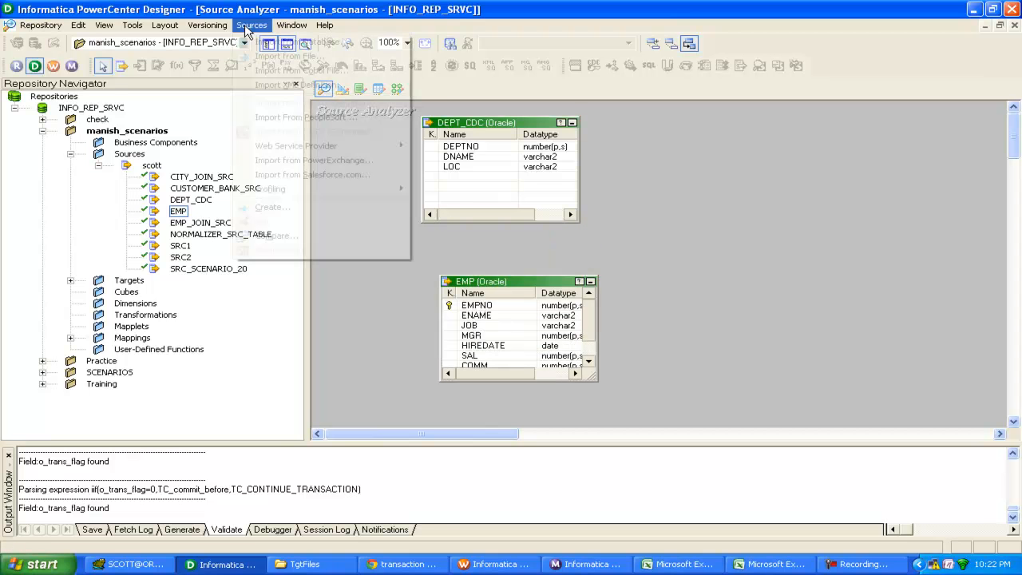
{"action": "left_click", "coordinate": [288, 41]}
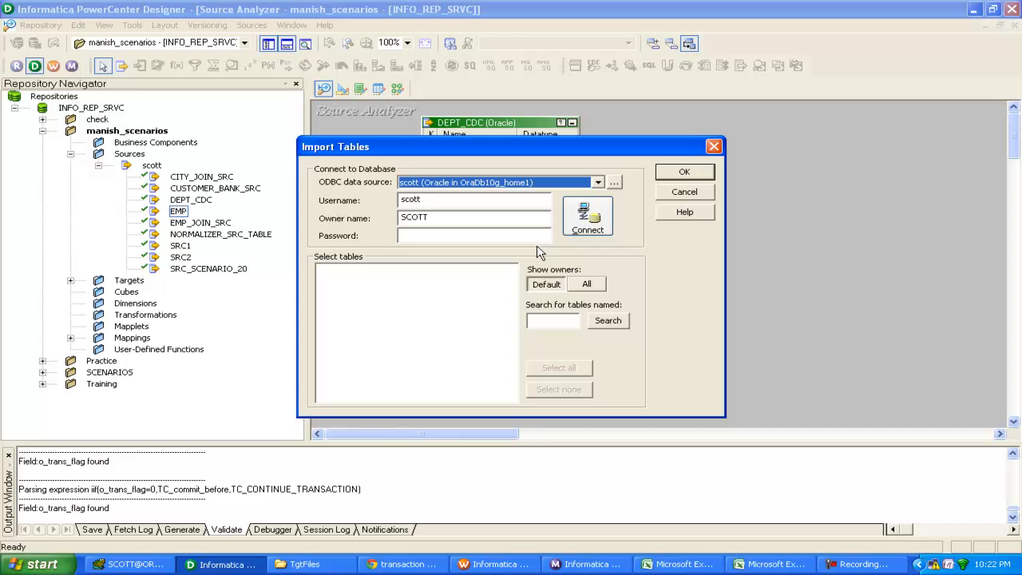
{"action": "left_click", "coordinate": [428, 235]}
{"action": "type", "text": "tig"}
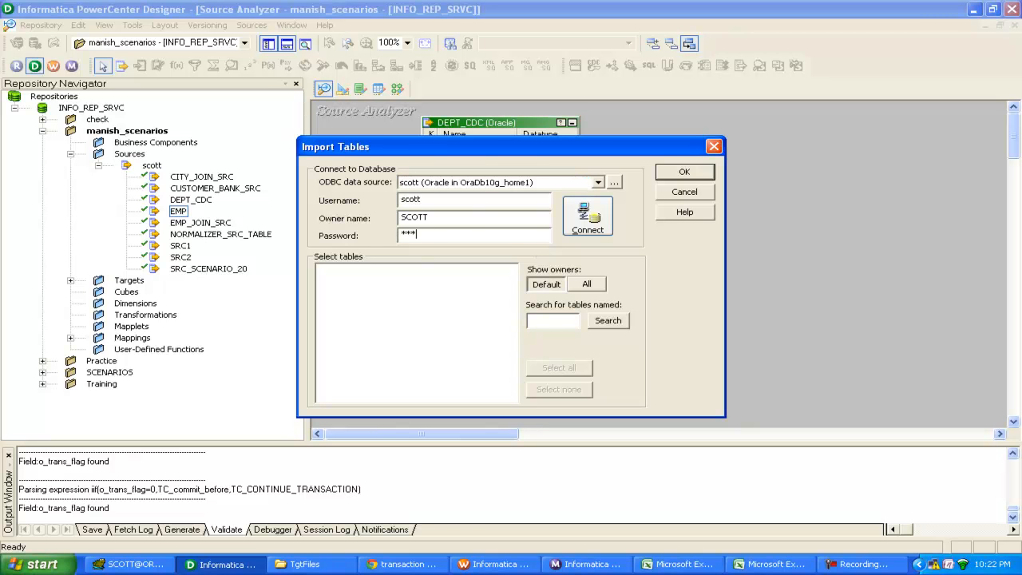
{"action": "type", "text": "er"}
{"action": "left_click", "coordinate": [601, 231]}
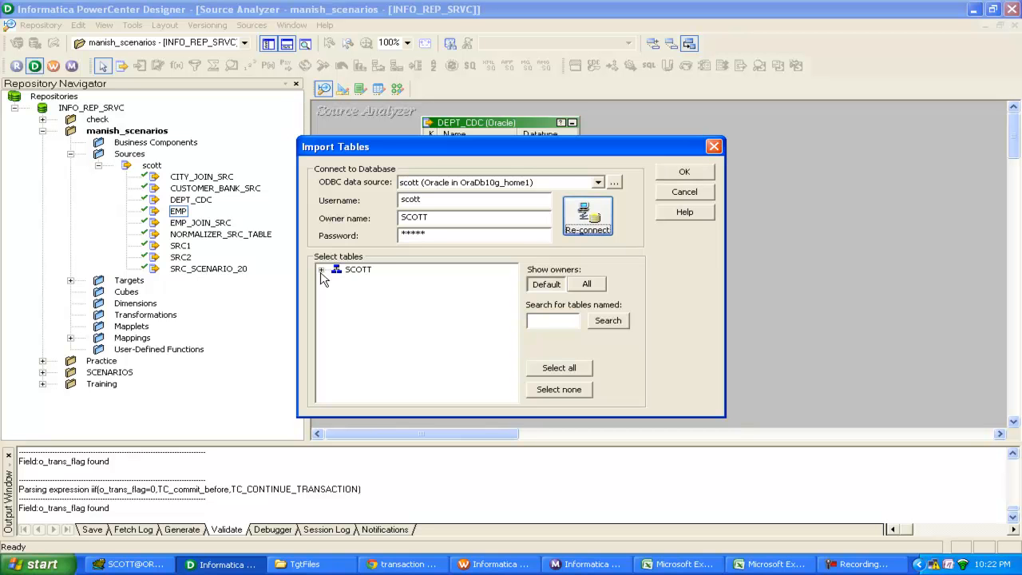
Import the DEPT table from the SCOTT schema, place it to the right of EMP, and save the repository changes.
{"action": "left_click", "coordinate": [321, 271]}
{"action": "left_click", "coordinate": [385, 350]}
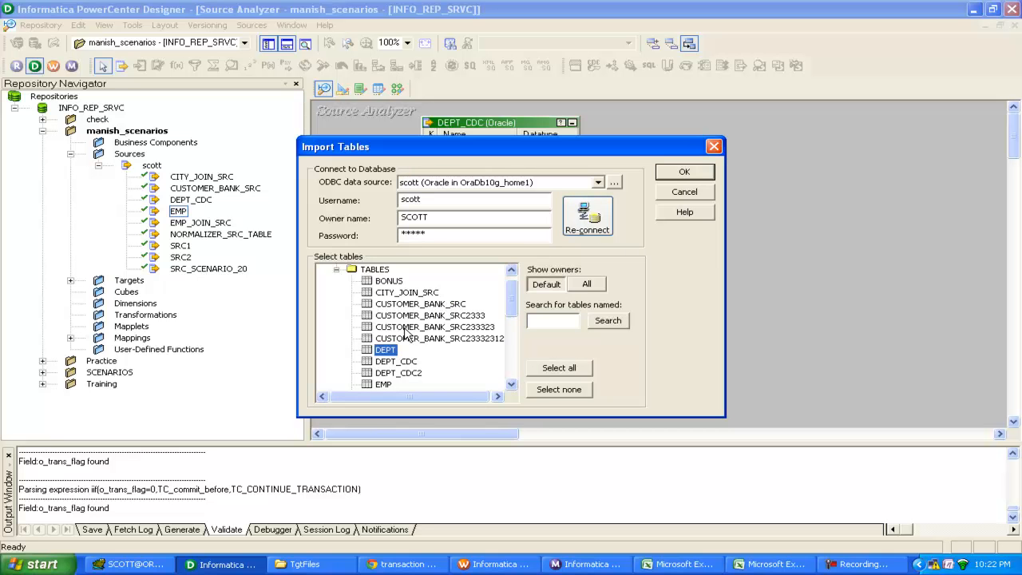
{"action": "left_click", "coordinate": [684, 172]}
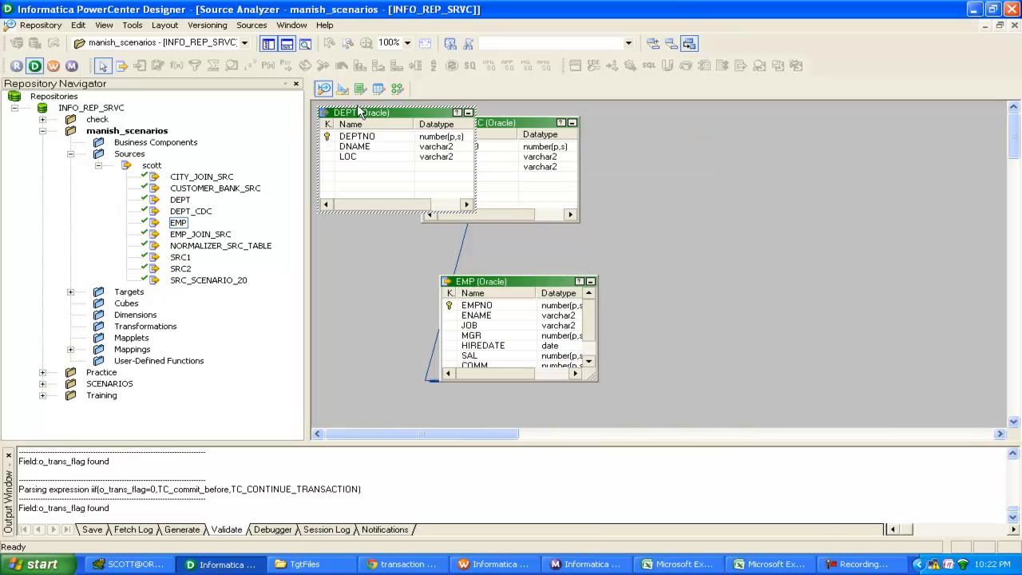
{"action": "left_click_drag", "start_coordinate": [358, 110], "coordinate": [747, 192]}
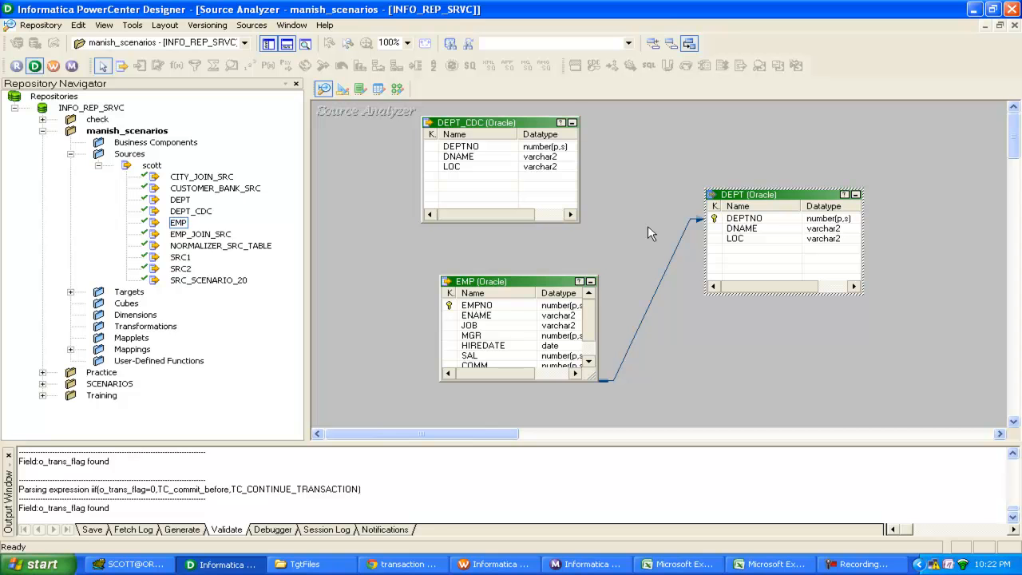
{"action": "key", "text": "ctrl+s"}
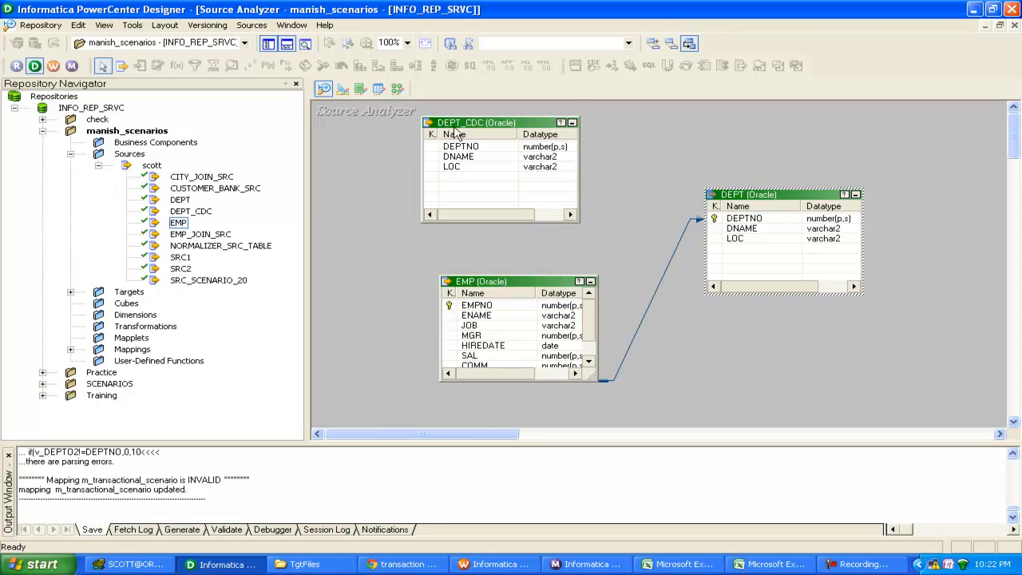
Open the Target Designer and reposition the EMP_RANK target beneath EMP_ROUTER_10.
{"action": "left_click", "coordinate": [342, 90]}
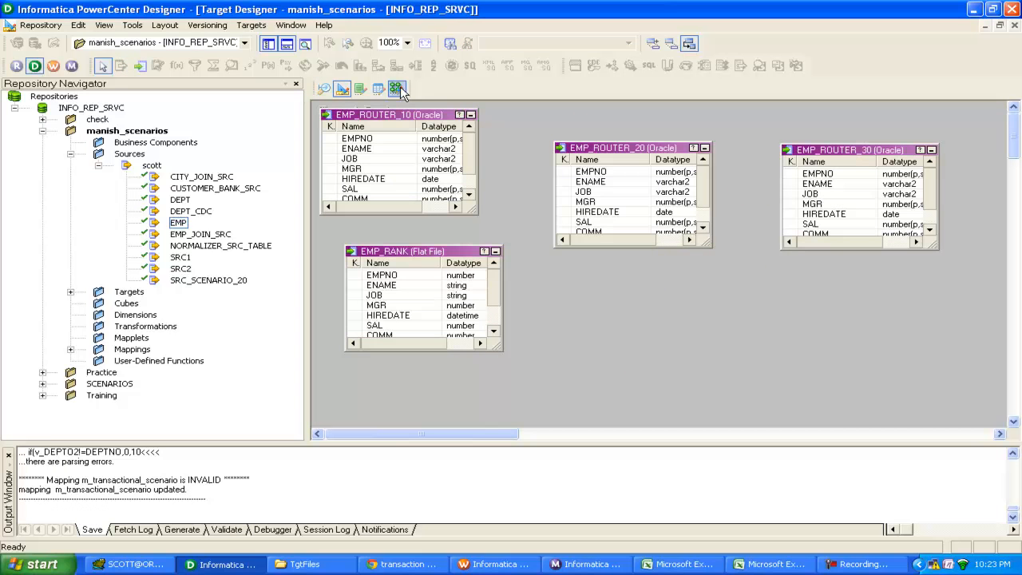
{"action": "left_click_drag", "start_coordinate": [386, 254], "coordinate": [393, 267]}
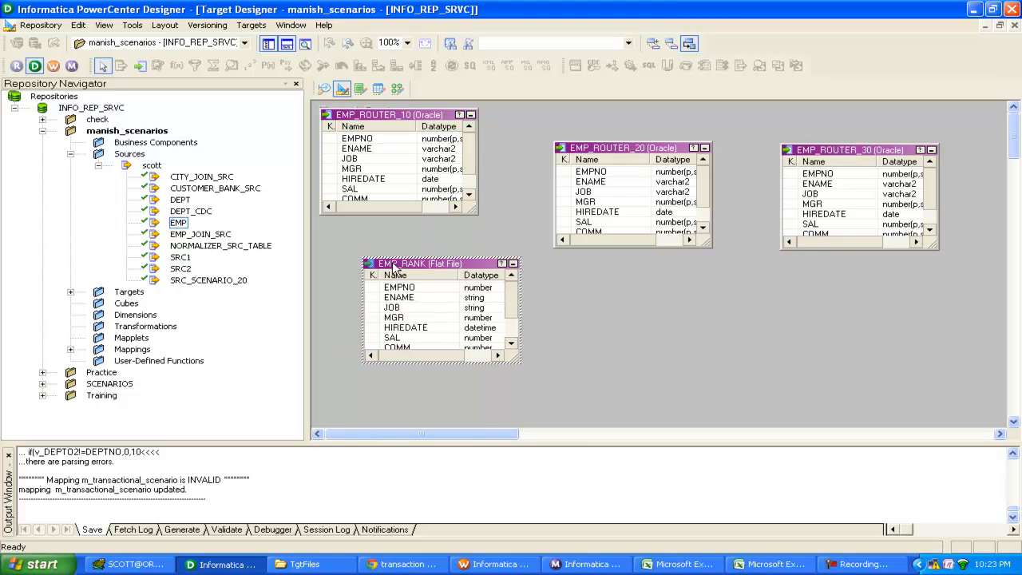
{"action": "key", "text": "ctrl+z"}
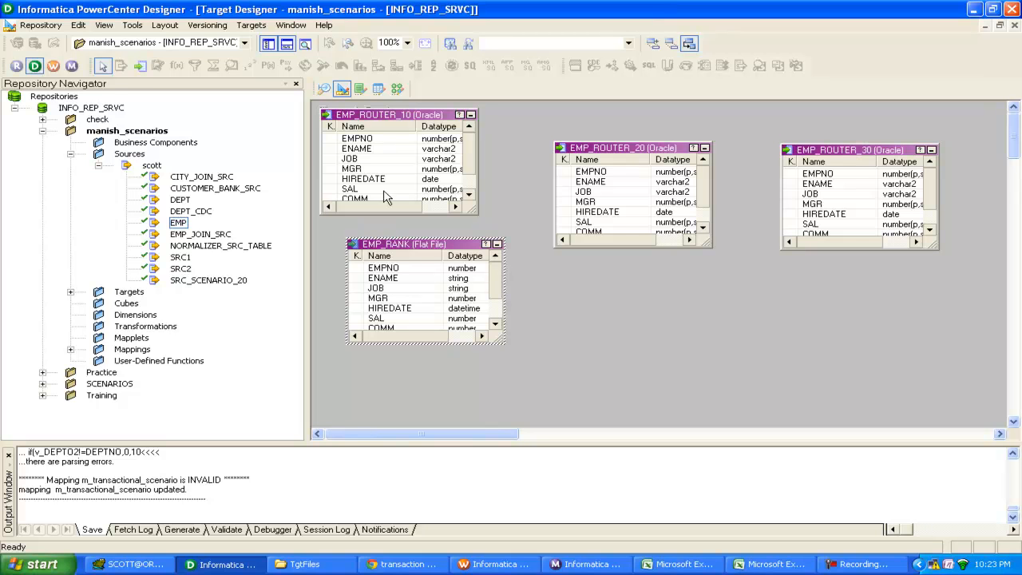
Review EMP_RANK's definition, keeping Flat File as the database type and inspecting its FileName column.
{"action": "double_click", "coordinate": [411, 254]}
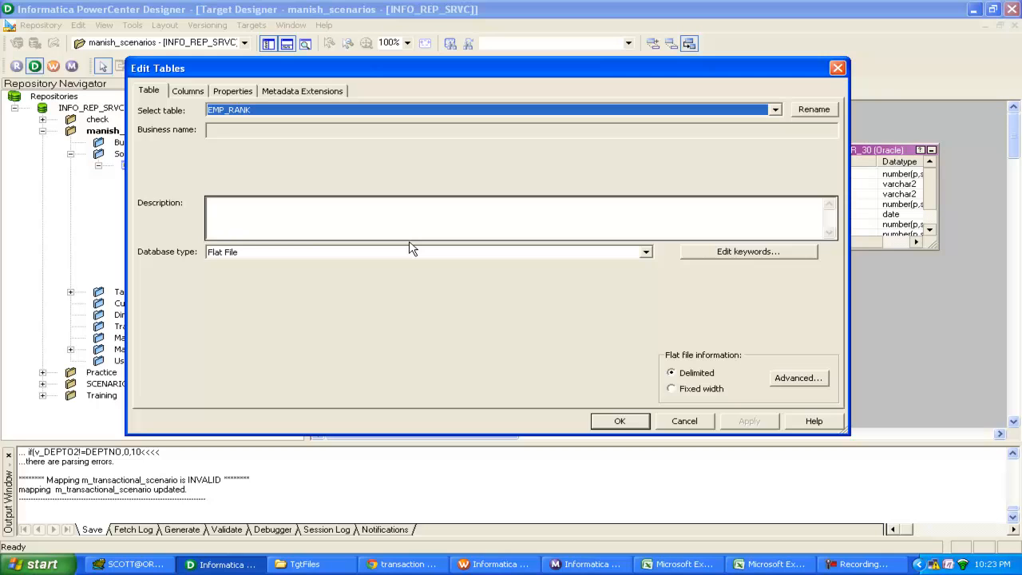
{"action": "left_click", "coordinate": [646, 252]}
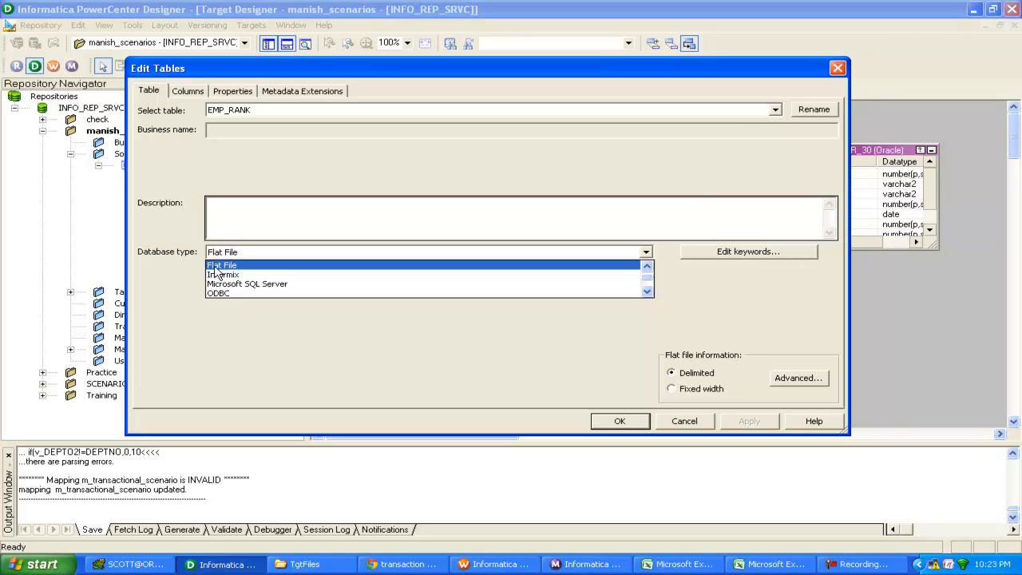
{"action": "left_click", "coordinate": [215, 266]}
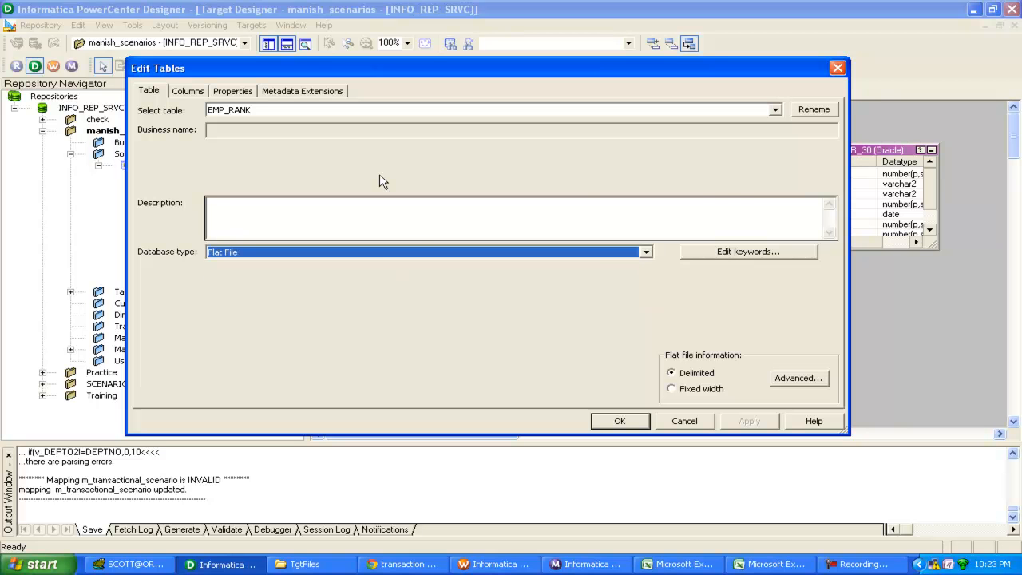
{"action": "left_click", "coordinate": [192, 93]}
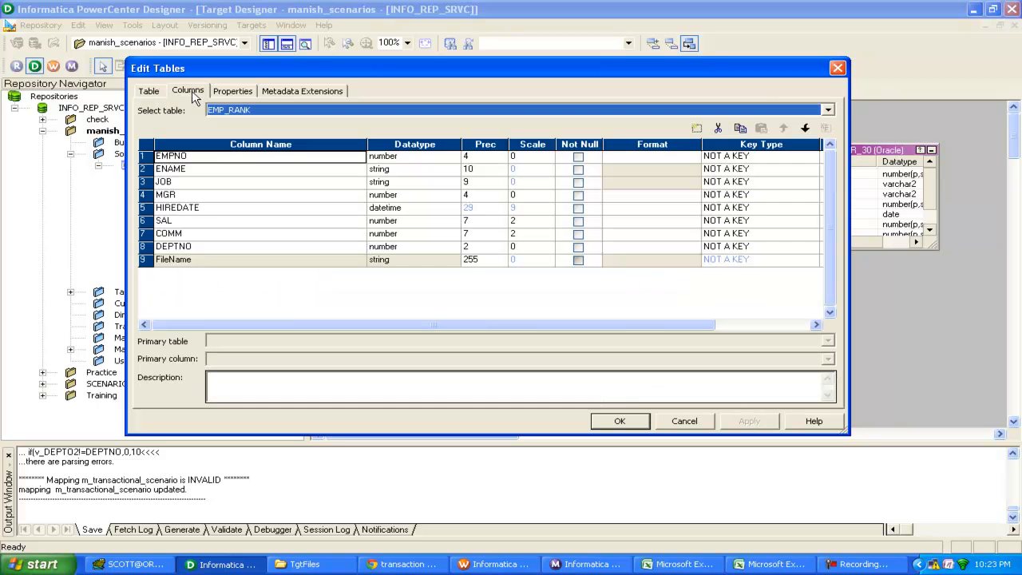
{"action": "left_click", "coordinate": [143, 260]}
{"action": "left_click", "coordinate": [620, 422]}
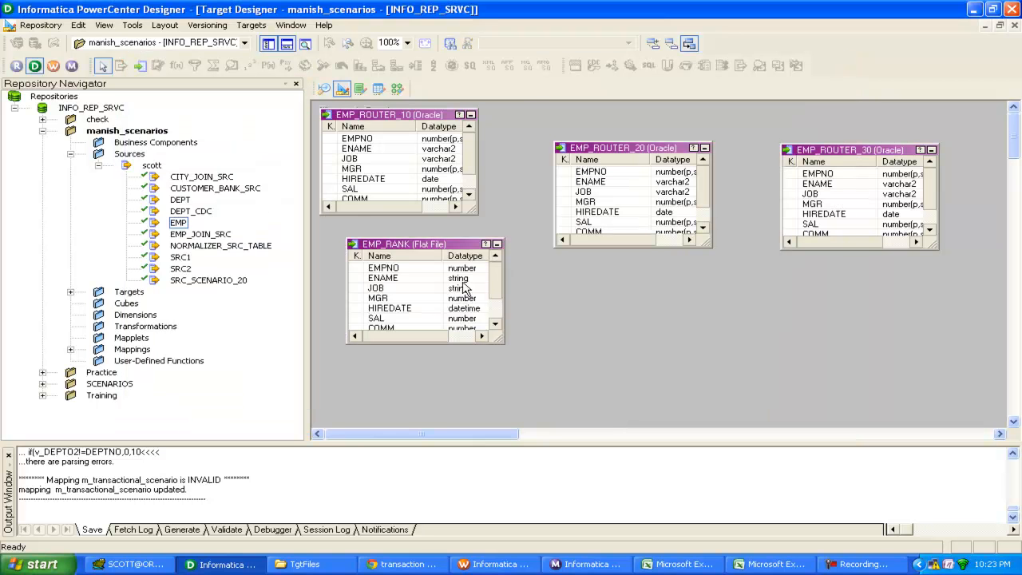
Recheck the FileName port in EMP_RANK's column list and close the table definition.
{"action": "double_click", "coordinate": [407, 247]}
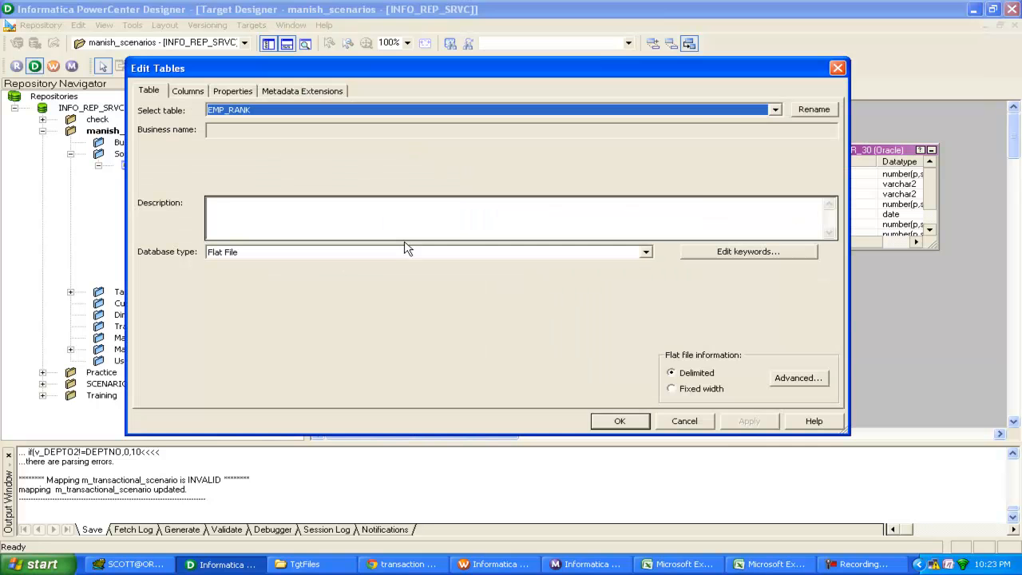
{"action": "left_click", "coordinate": [188, 93]}
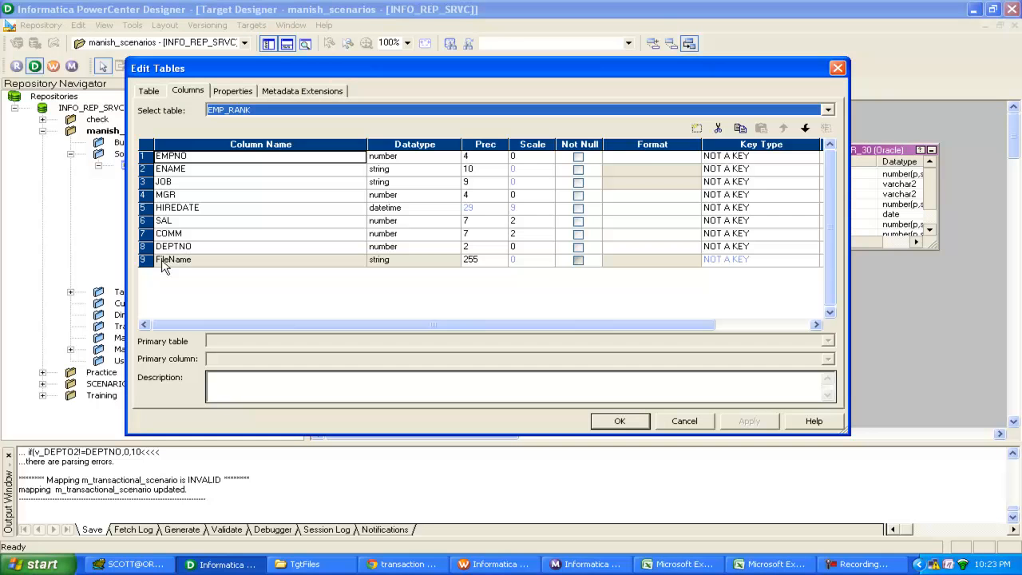
{"action": "left_click", "coordinate": [836, 69]}
{"action": "left_click", "coordinate": [713, 194]}
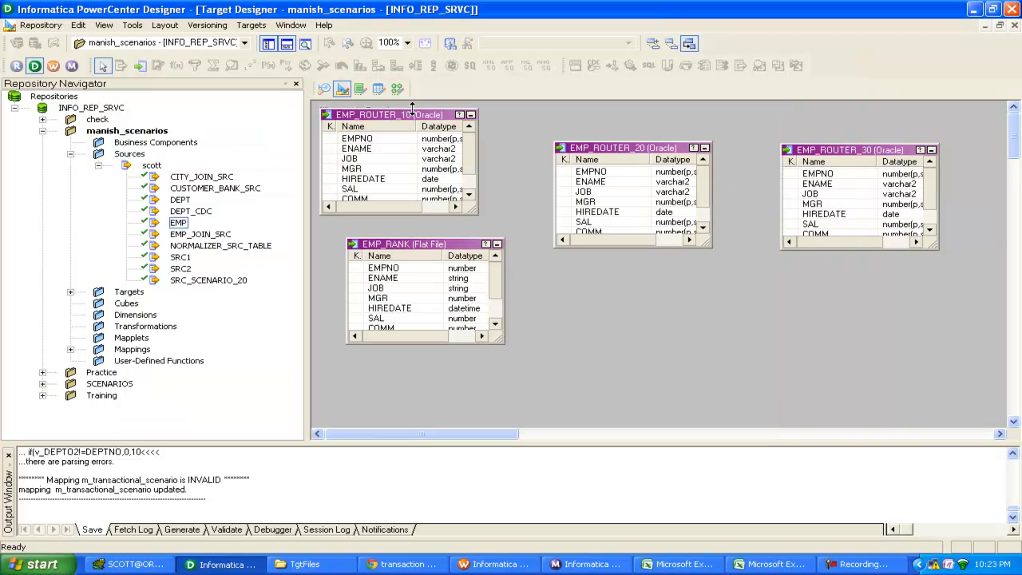
Create a new mapping named m_Transactional_cntrl_scenario in the Mapping Designer.
{"action": "left_click", "coordinate": [399, 90]}
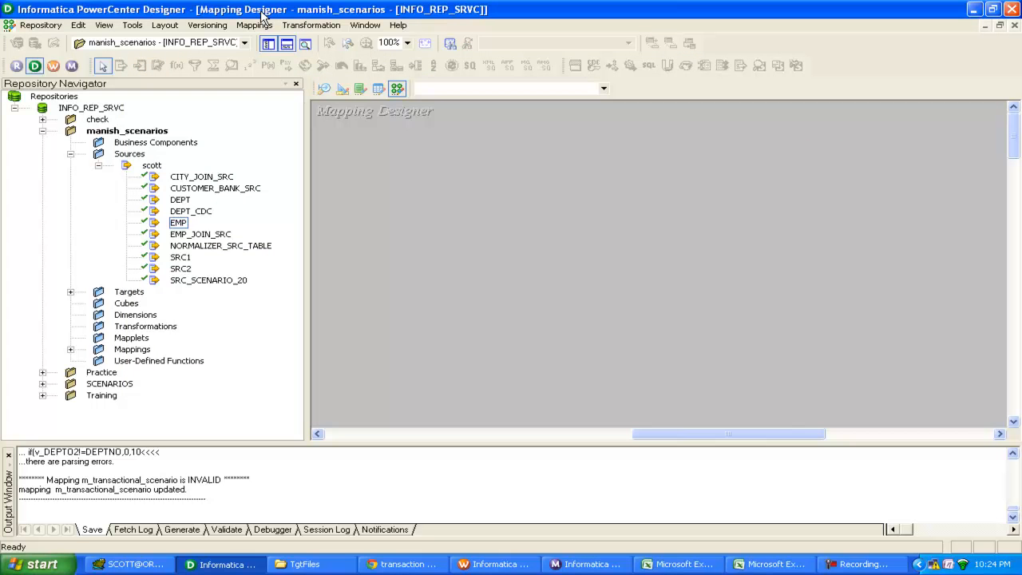
{"action": "left_click", "coordinate": [254, 24]}
{"action": "left_click", "coordinate": [272, 42]}
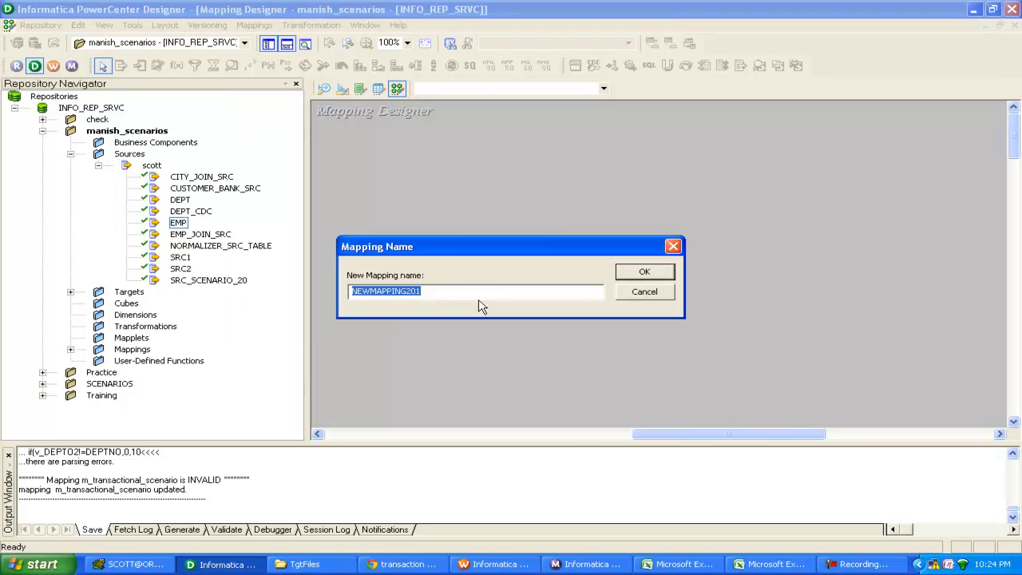
{"action": "type", "text": "m_"}
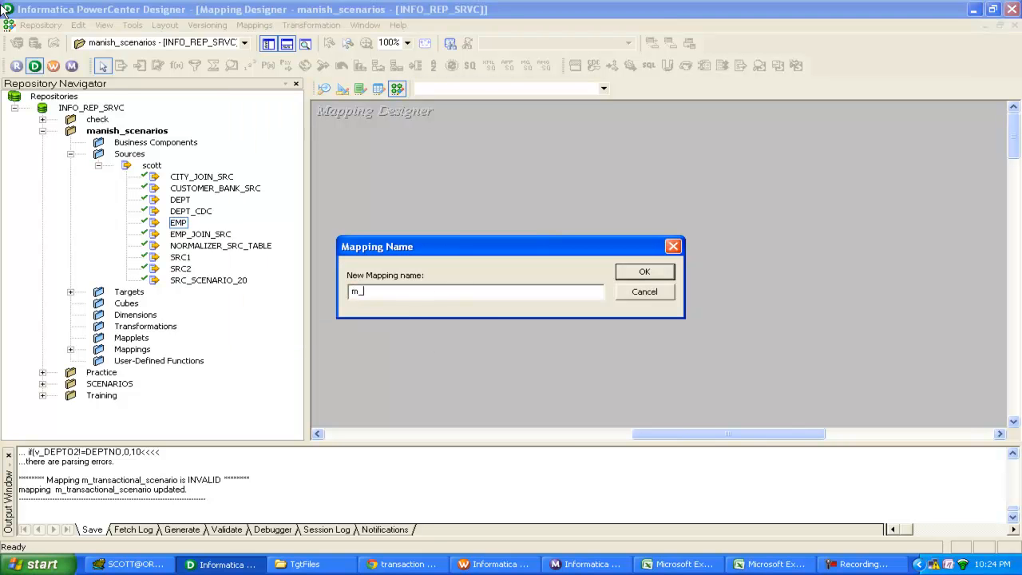
{"action": "type", "text": "Transactional_cntrl_scenario"}
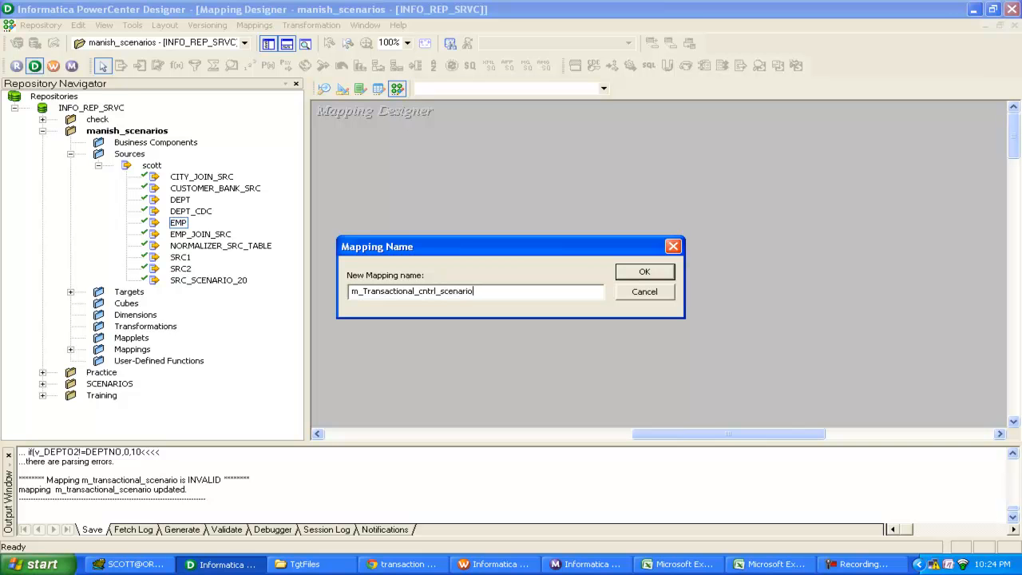
{"action": "left_click", "coordinate": [656, 274]}
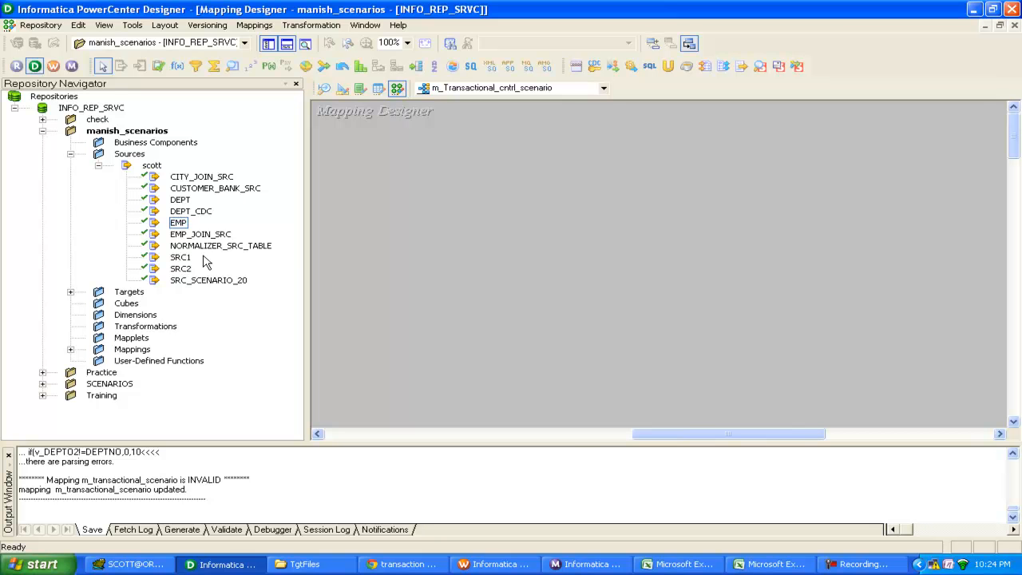
Add the EMP and DEPT source definitions to the mapping workspace.
{"action": "left_click", "coordinate": [174, 224]}
{"action": "left_click_drag", "start_coordinate": [174, 224], "coordinate": [394, 194]}
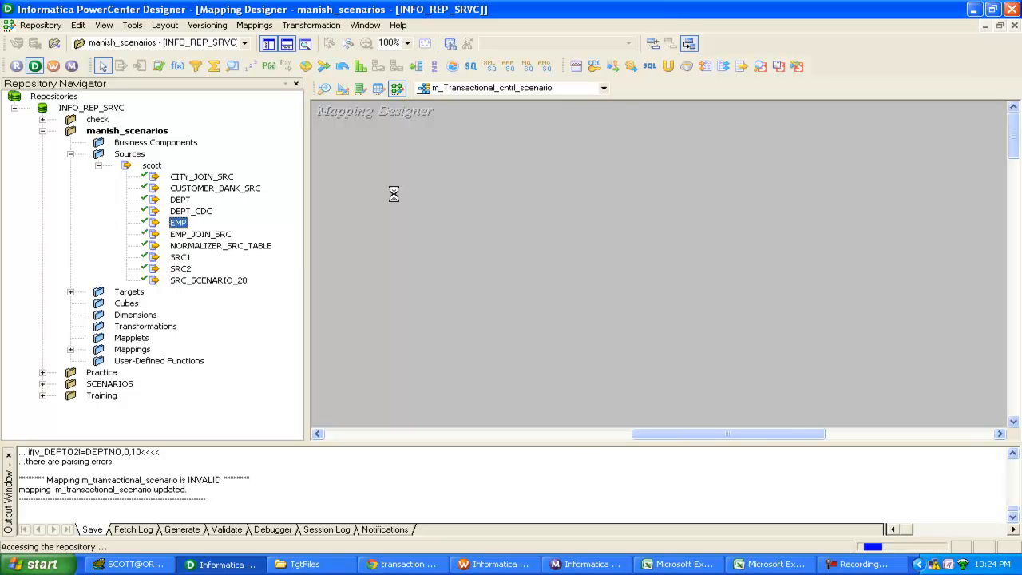
{"action": "left_click_drag", "start_coordinate": [179, 199], "coordinate": [330, 367]}
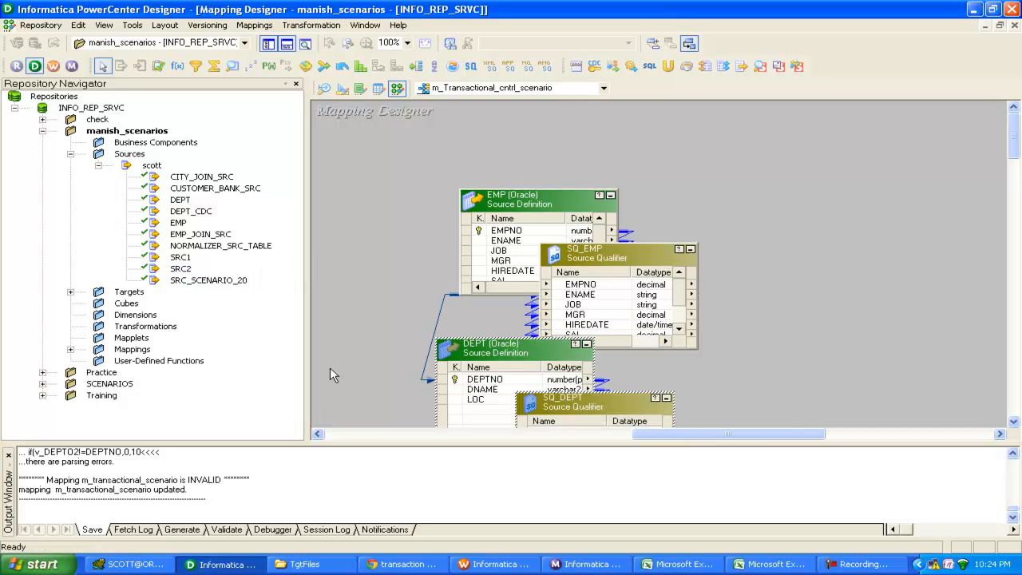
Arrange the mapping with DEPT below EMP and the SQ_EMP source qualifier to the right of EMP.
{"action": "left_click_drag", "start_coordinate": [525, 218], "coordinate": [434, 209]}
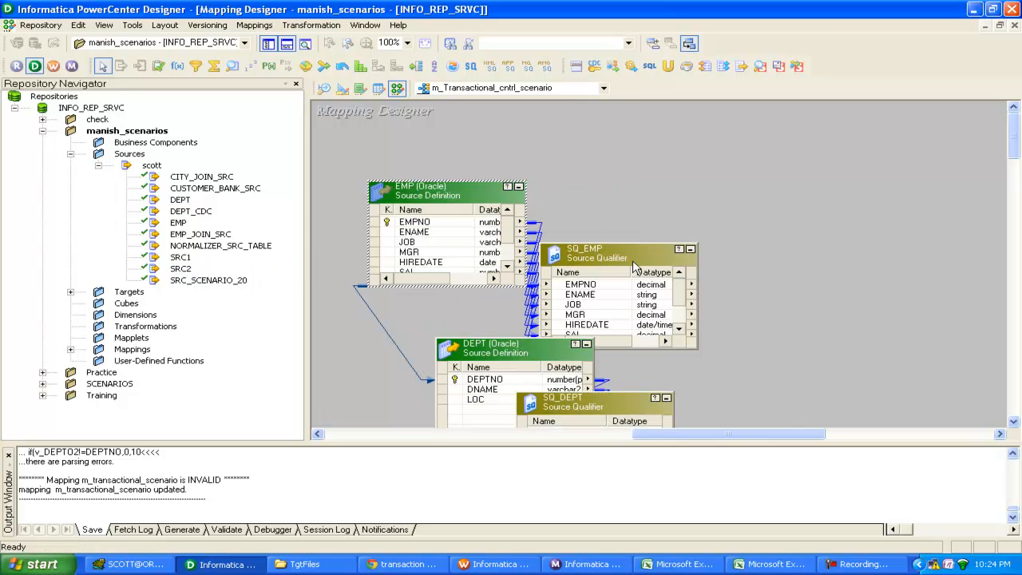
{"action": "left_click_drag", "start_coordinate": [634, 266], "coordinate": [711, 173]}
{"action": "left_click_drag", "start_coordinate": [508, 356], "coordinate": [439, 336]}
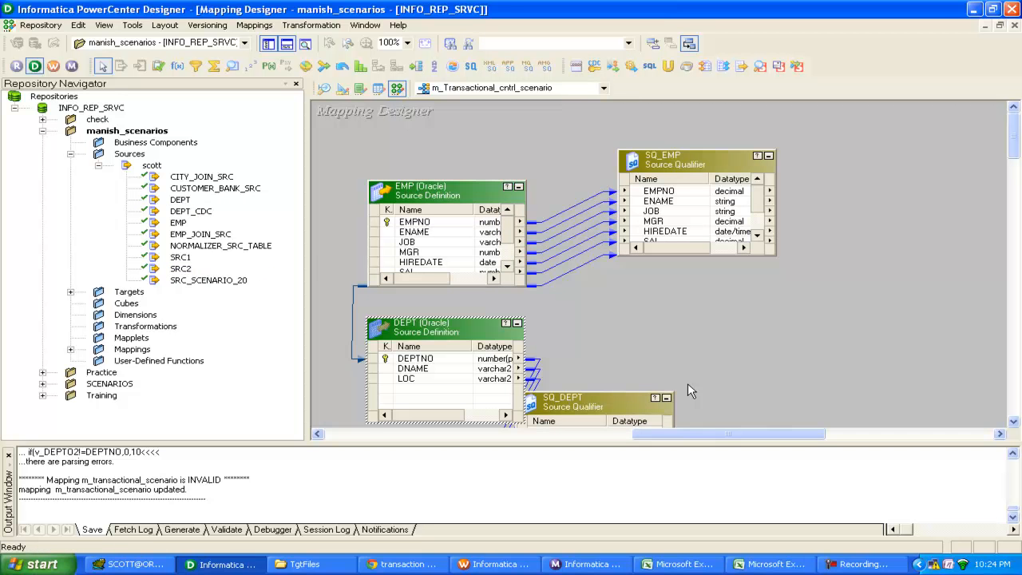
Move the SQ_DEPT source qualifier clear of DEPT and delete it from the mapping.
{"action": "left_click_drag", "start_coordinate": [606, 409], "coordinate": [725, 333]}
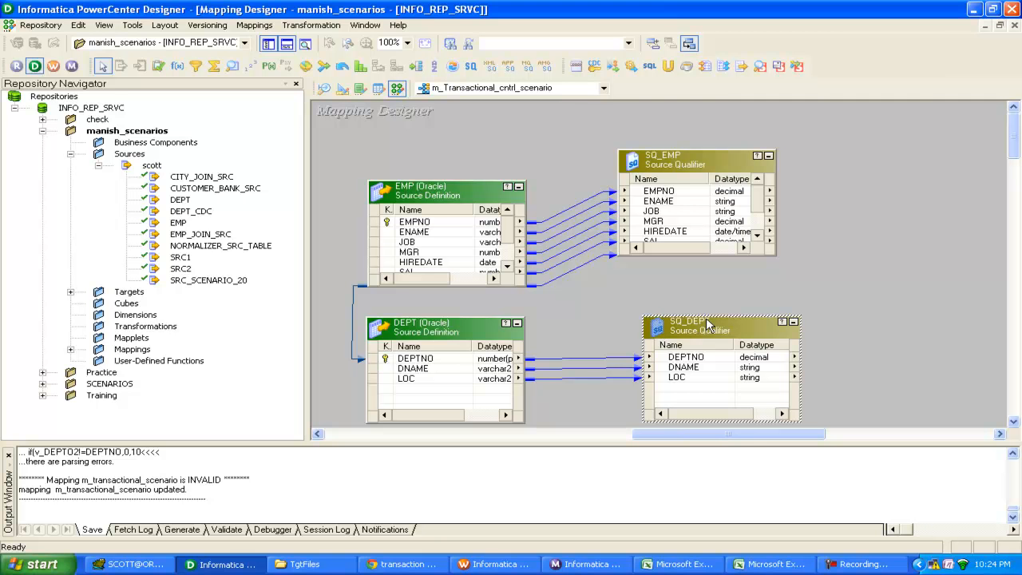
{"action": "key", "text": "Delete"}
{"action": "left_click", "coordinate": [478, 304]}
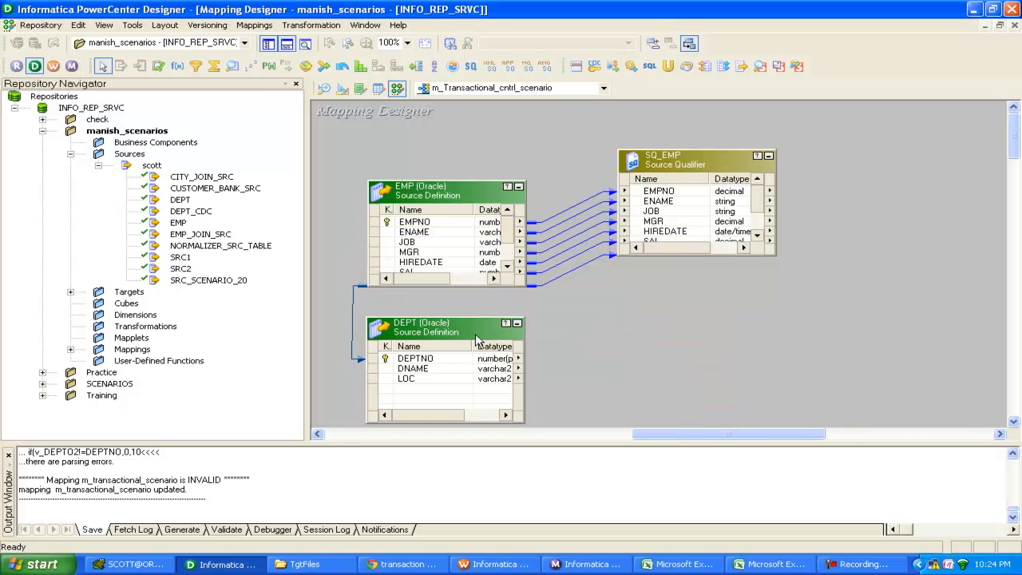
Enlarge the SQ_EMP source qualifier and link the DEPTNO and DNAME ports of DEPT into it.
{"action": "left_click", "coordinate": [416, 369]}
{"action": "left_click_drag", "start_coordinate": [415, 369], "coordinate": [419, 363]}
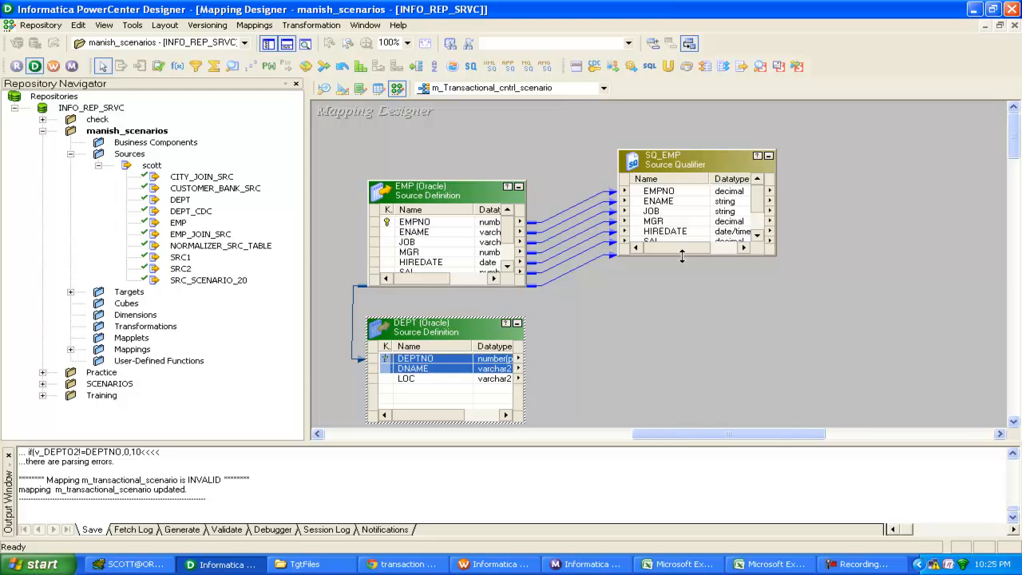
{"action": "left_click_drag", "start_coordinate": [682, 256], "coordinate": [682, 373]}
{"action": "left_click", "coordinate": [416, 360]}
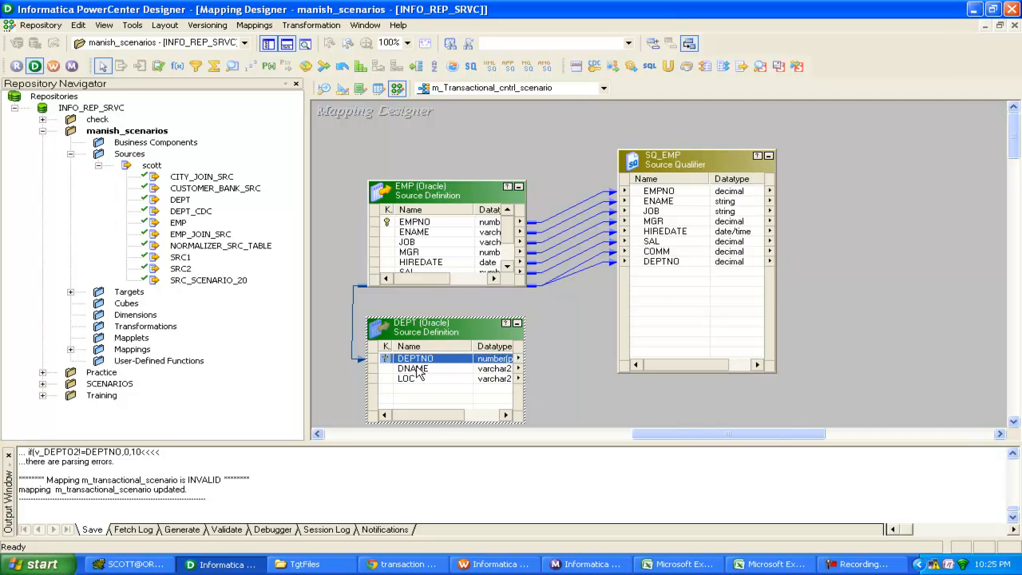
{"action": "left_click", "coordinate": [426, 367], "text": "shift"}
{"action": "left_click_drag", "start_coordinate": [428, 365], "coordinate": [664, 297]}
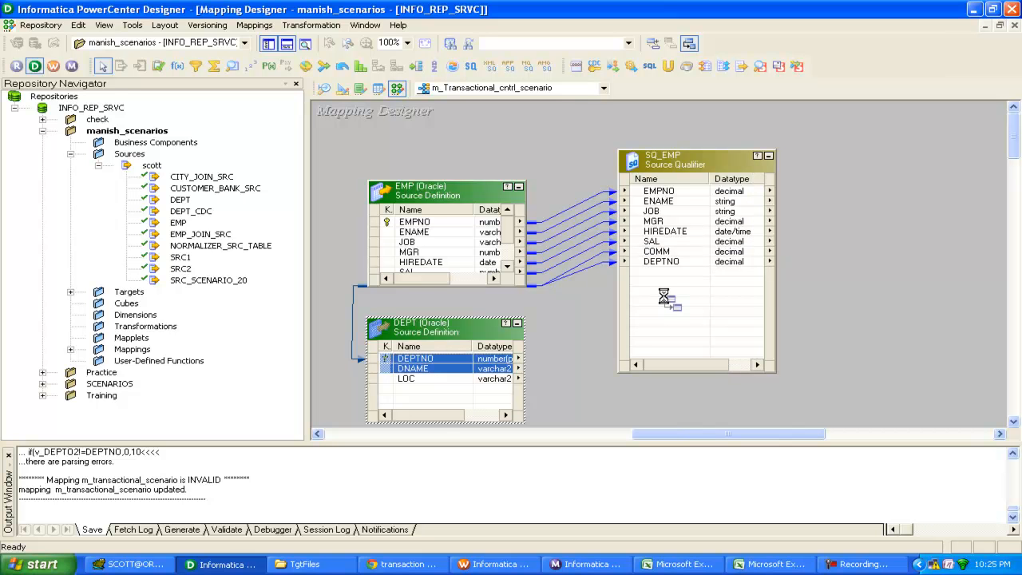
Set the user-defined join of SQ_EMP to EMP.DEPTNO=DEPT.DEPTNO and apply it.
{"action": "left_click", "coordinate": [676, 159]}
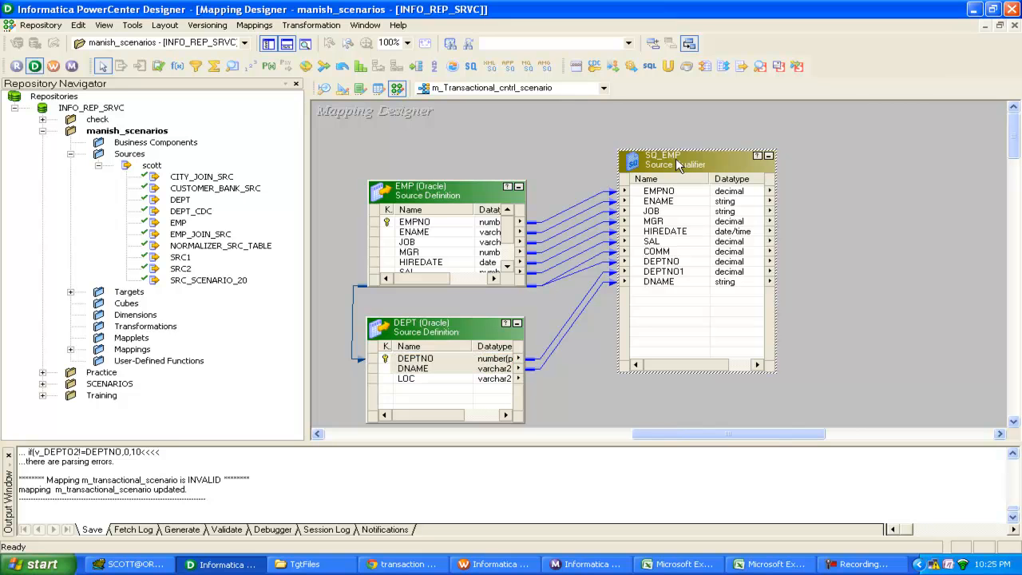
{"action": "double_click", "coordinate": [673, 164]}
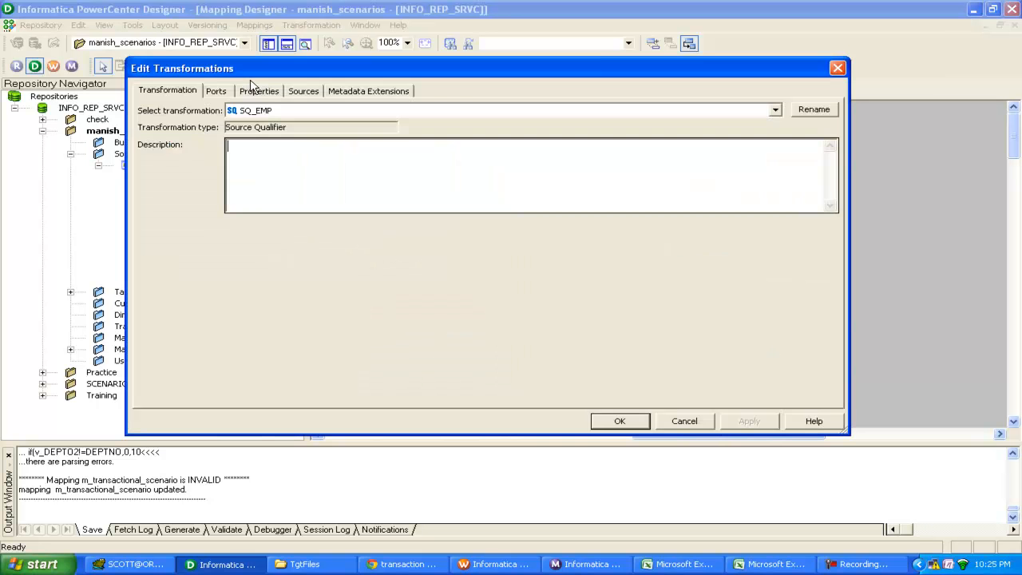
{"action": "left_click", "coordinate": [253, 89]}
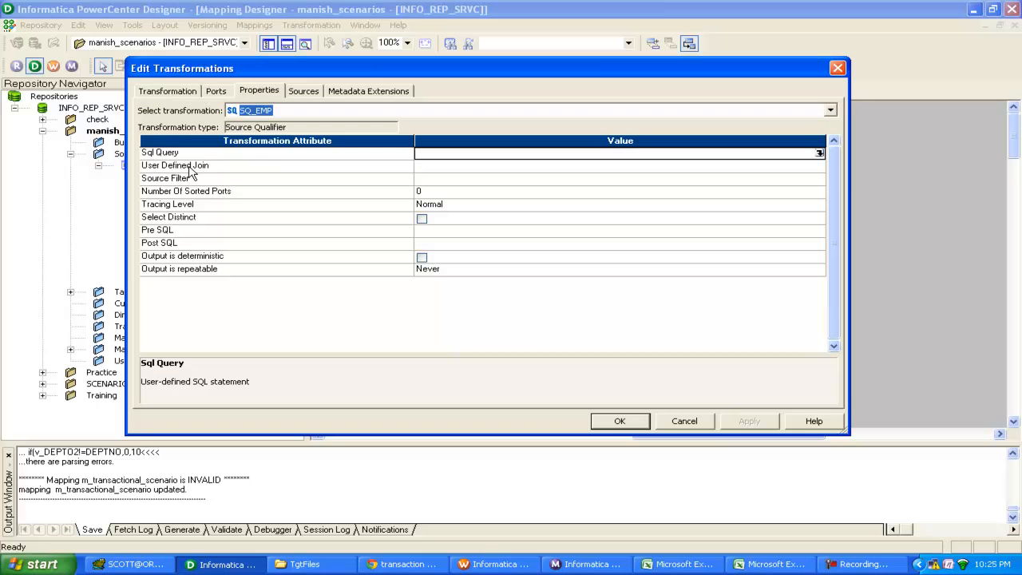
{"action": "left_click", "coordinate": [214, 168]}
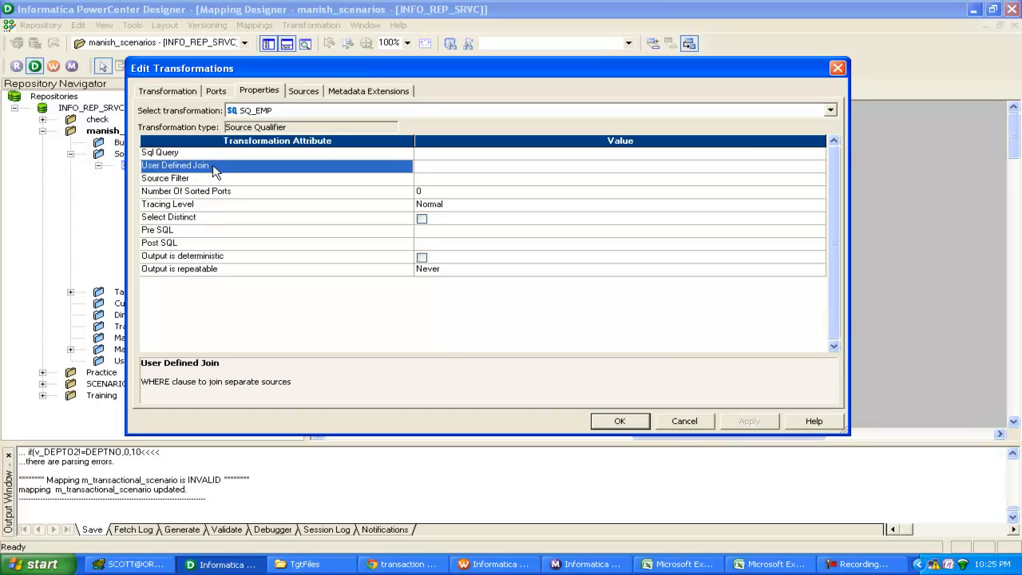
{"action": "left_click", "coordinate": [444, 164]}
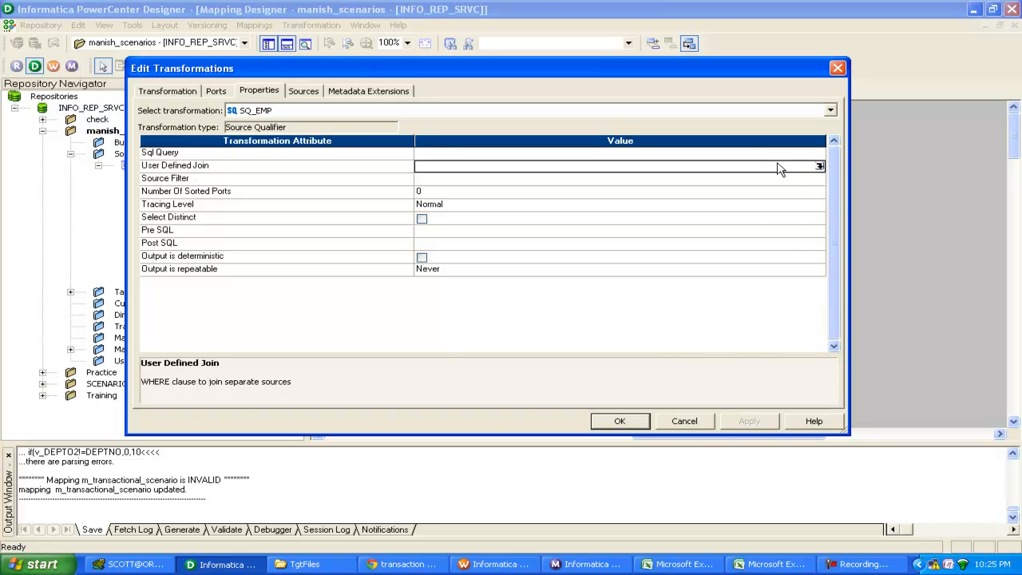
{"action": "left_click", "coordinate": [819, 166]}
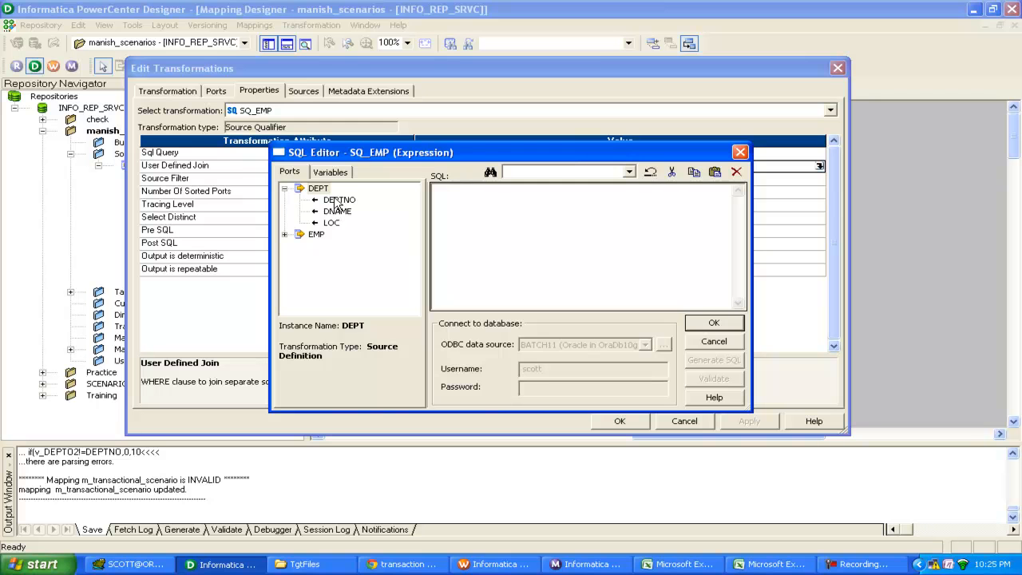
{"action": "left_click", "coordinate": [285, 235]}
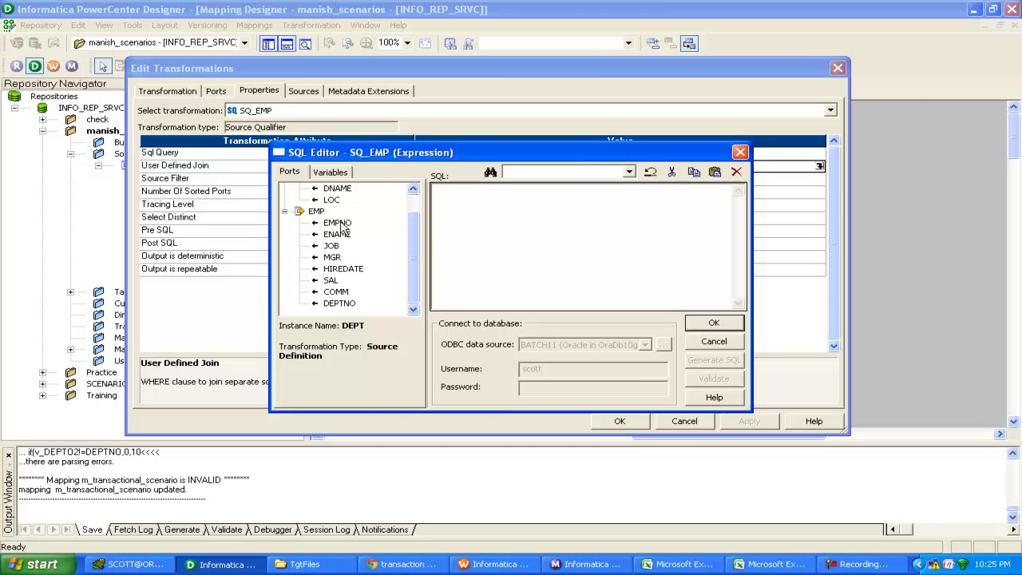
{"action": "left_click_drag", "start_coordinate": [339, 304], "coordinate": [492, 201]}
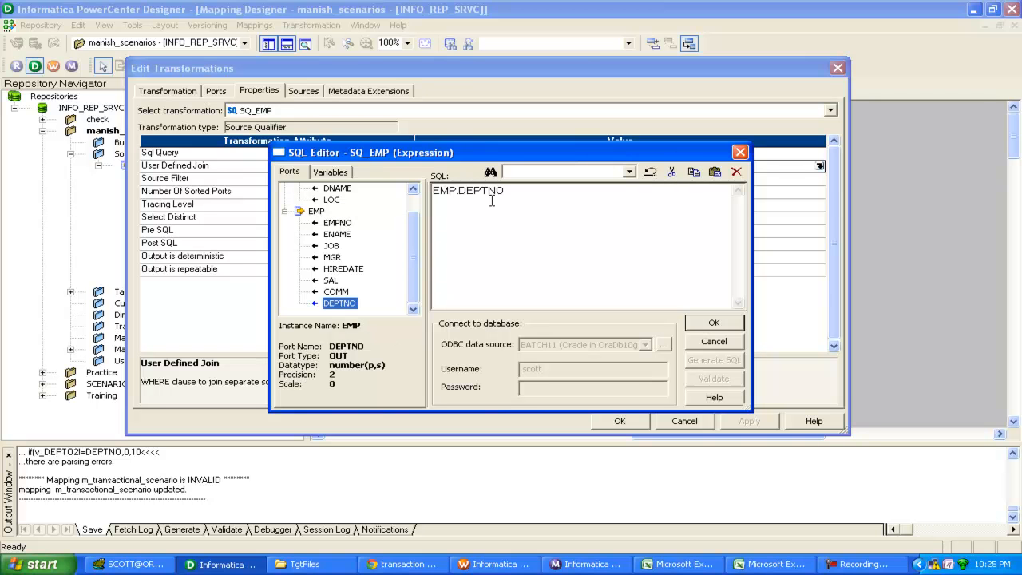
{"action": "left_click", "coordinate": [518, 194]}
{"action": "type", "text": "="}
{"action": "scroll", "coordinate": [352, 205], "scroll_direction": "up", "scroll_amount": 1}
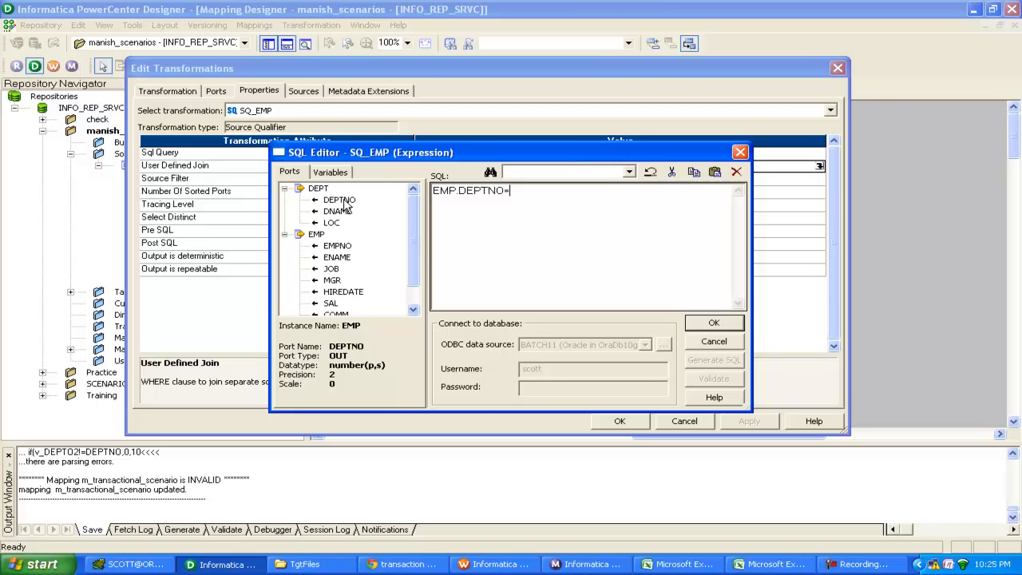
{"action": "double_click", "coordinate": [342, 201]}
{"action": "left_click", "coordinate": [714, 323]}
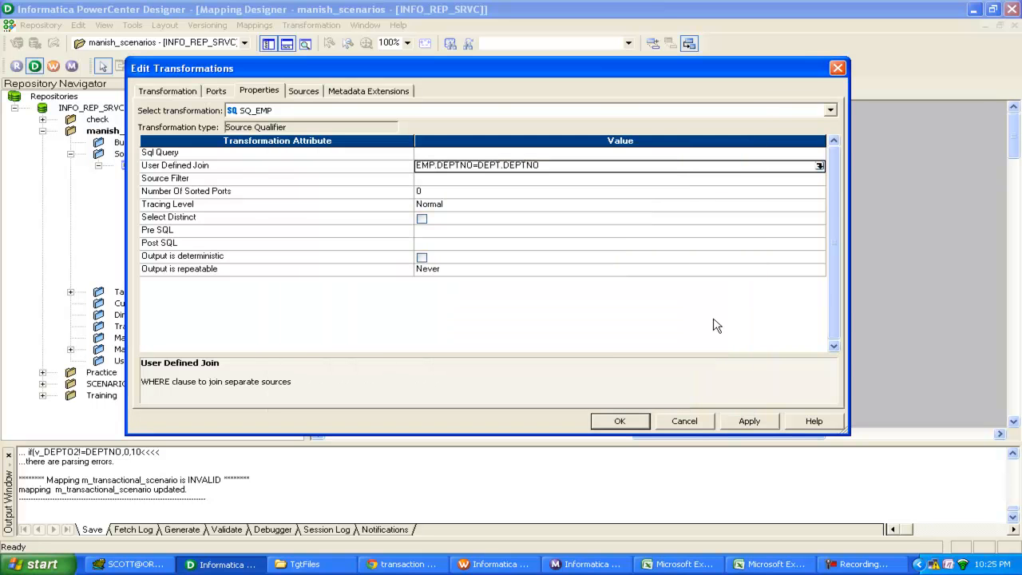
{"action": "left_click", "coordinate": [740, 420]}
{"action": "left_click", "coordinate": [622, 424]}
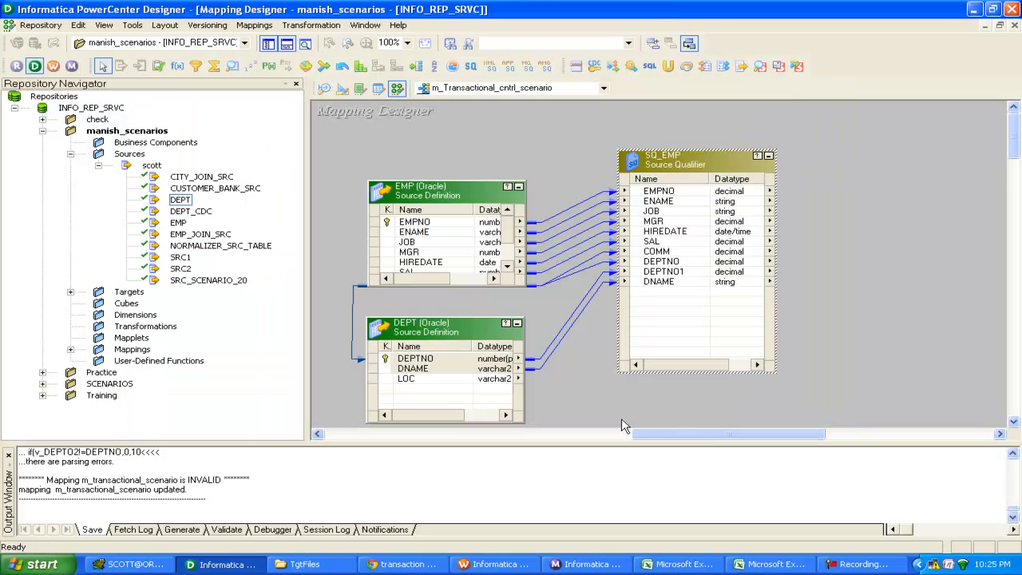
Save the mapping and close the Output window.
{"action": "key", "text": "ctrl+s"}
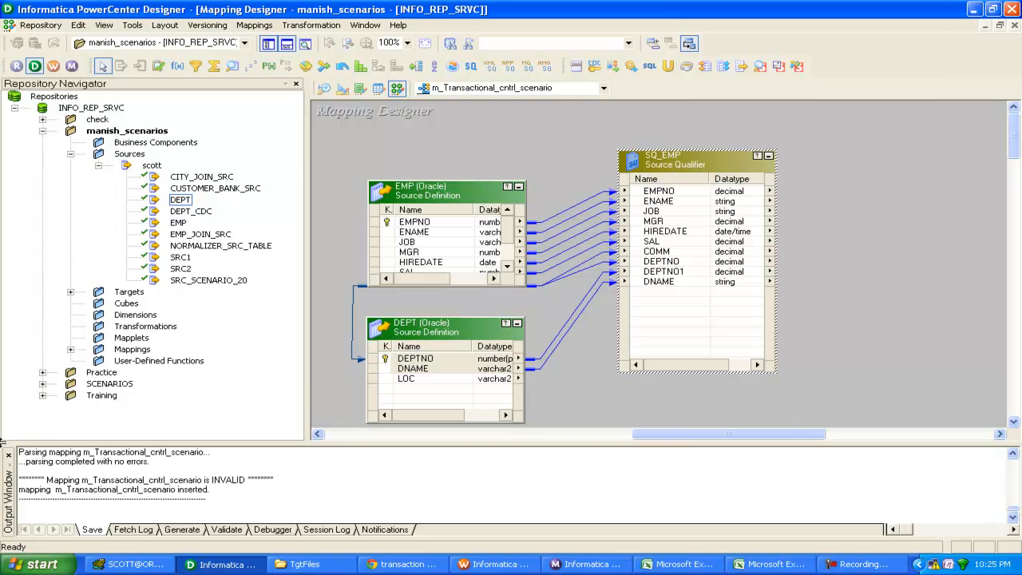
{"action": "left_click", "coordinate": [8, 454]}
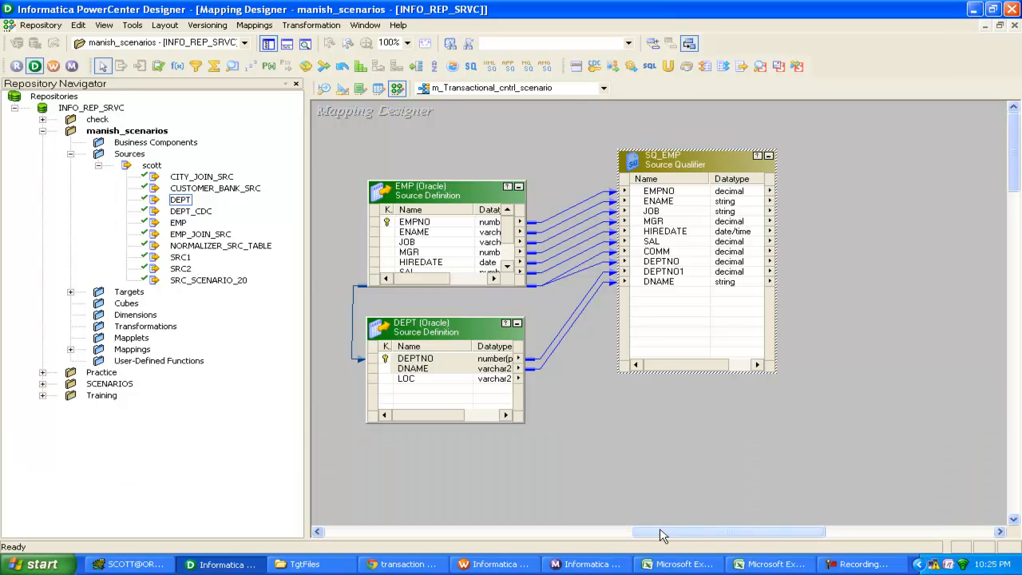
Move SQ_EMP slightly lower beside the sources and add a Sorter transformation to its right.
{"action": "left_click_drag", "start_coordinate": [661, 536], "coordinate": [682, 535]}
{"action": "left_click_drag", "start_coordinate": [592, 170], "coordinate": [566, 219]}
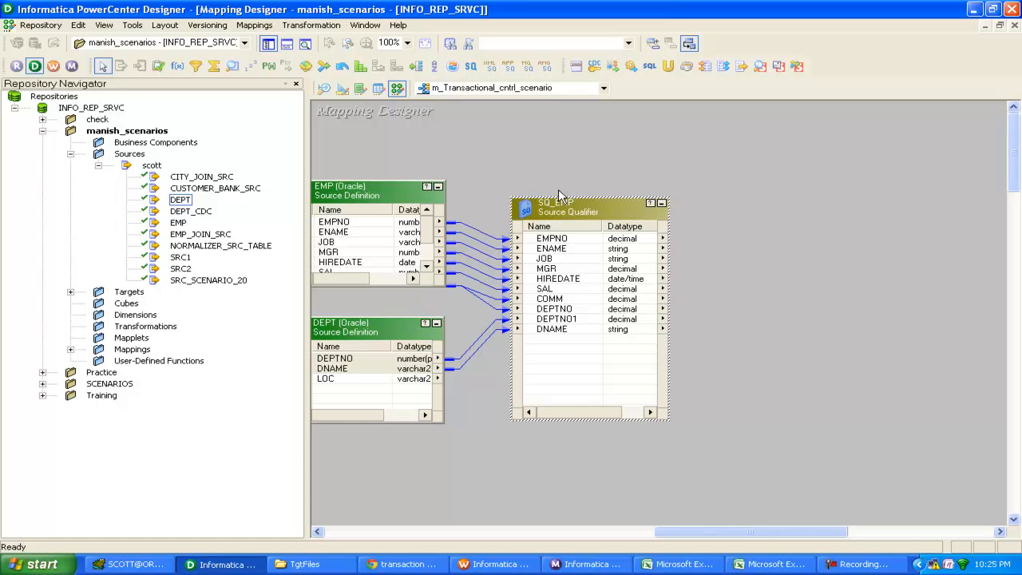
{"action": "left_click", "coordinate": [434, 66]}
{"action": "left_click", "coordinate": [759, 234]}
Link all SQ_EMP ports except DEPTNO1 to the Sorter transformation.
{"action": "left_click", "coordinate": [552, 240]}
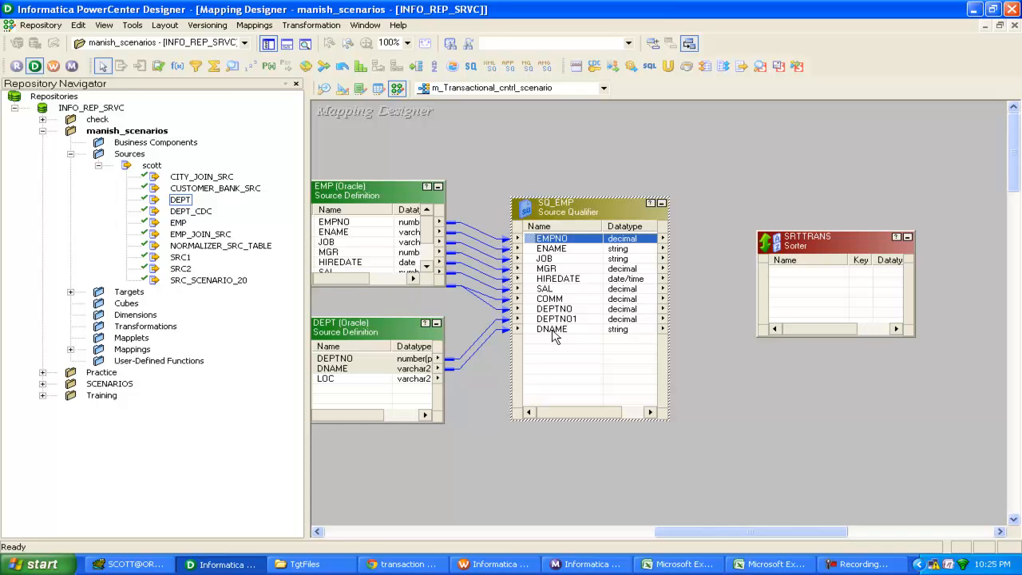
{"action": "left_click", "coordinate": [552, 330], "text": "shift"}
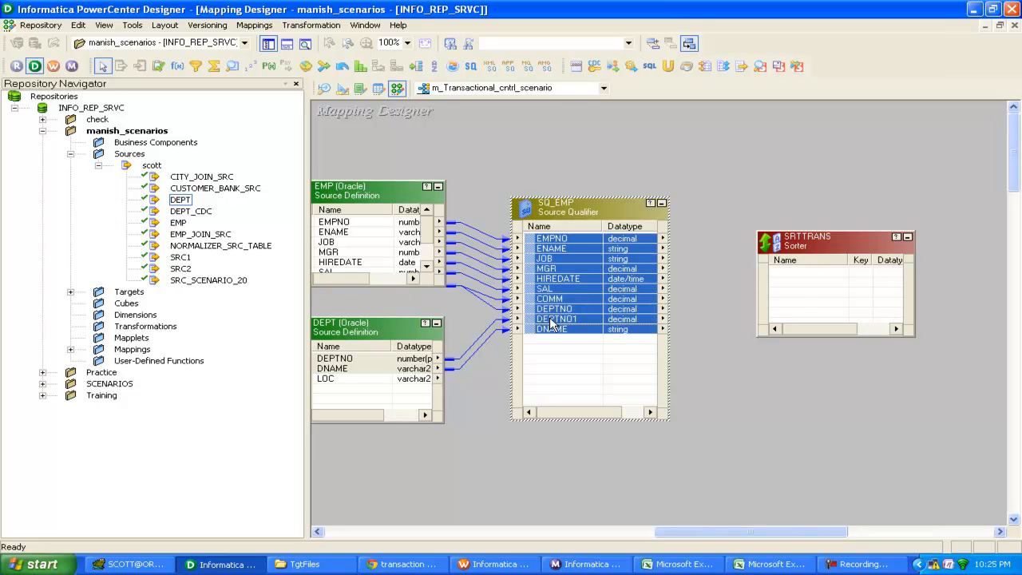
{"action": "left_click", "coordinate": [552, 321], "text": "ctrl"}
{"action": "left_click_drag", "start_coordinate": [556, 240], "coordinate": [830, 292]}
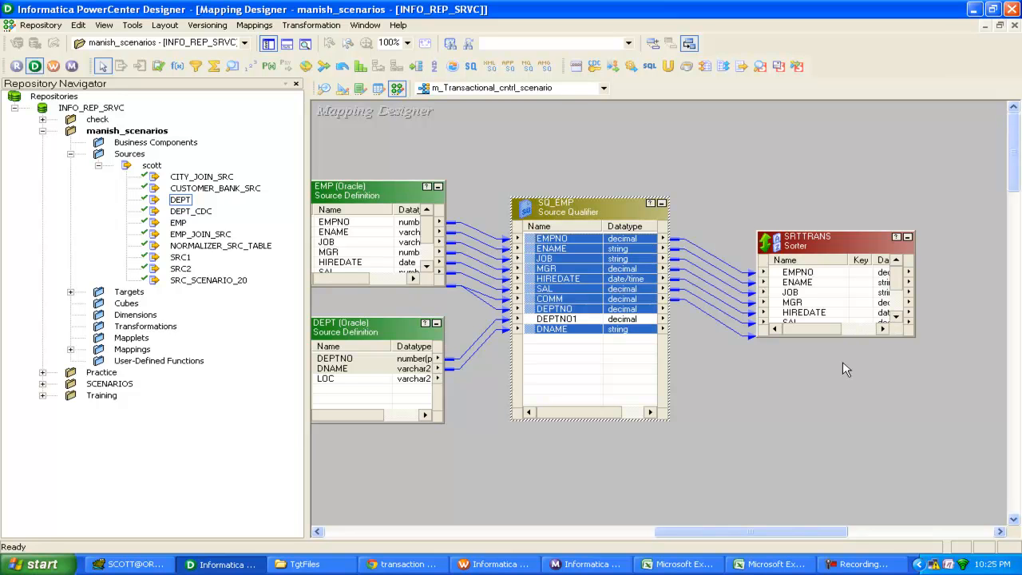
Make DEPTNO the sort key of the SRTTRANS Sorter with ascending direction and apply the change.
{"action": "left_click", "coordinate": [812, 253]}
{"action": "double_click", "coordinate": [812, 252]}
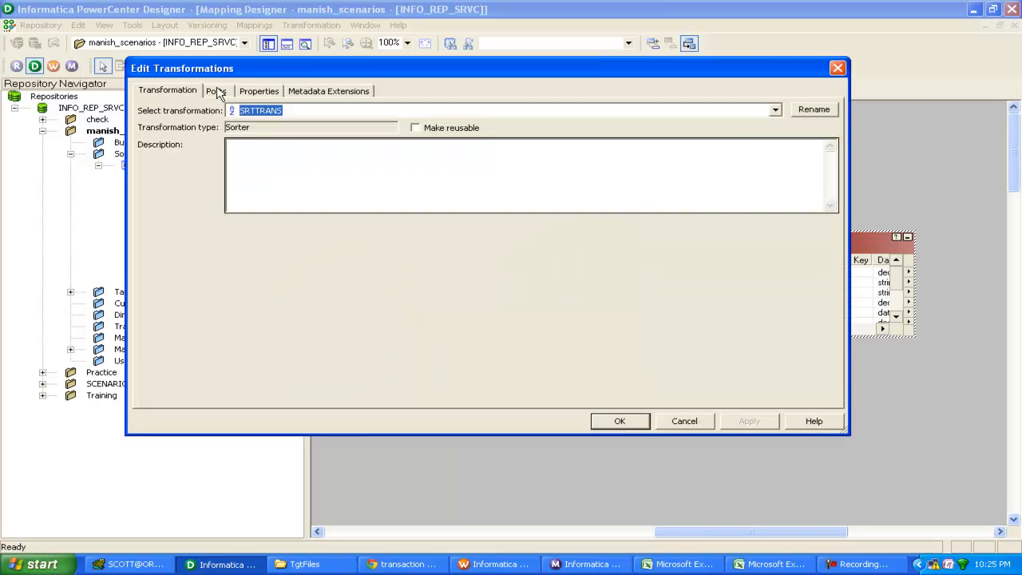
{"action": "left_click", "coordinate": [218, 91]}
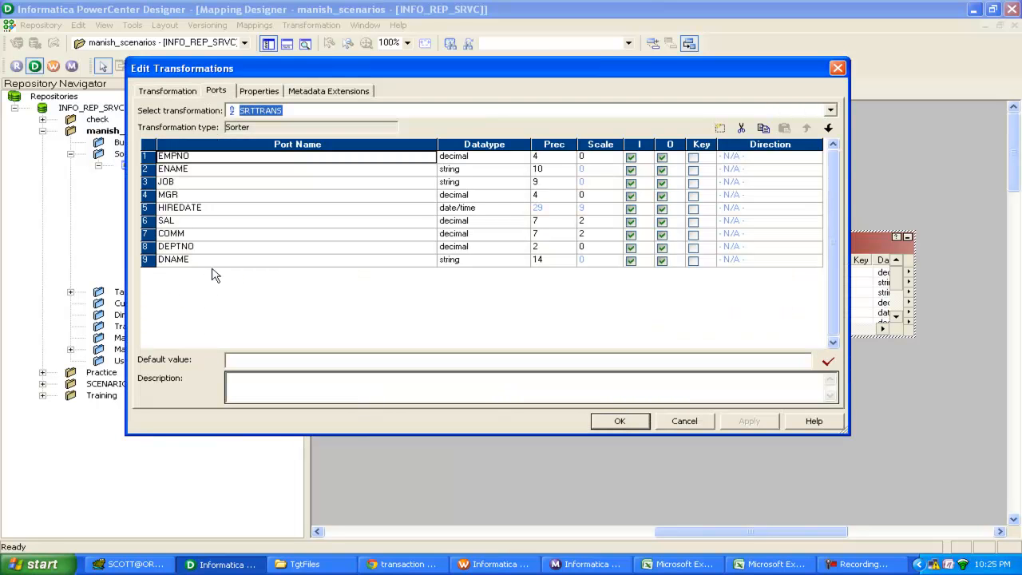
{"action": "left_click", "coordinate": [693, 249]}
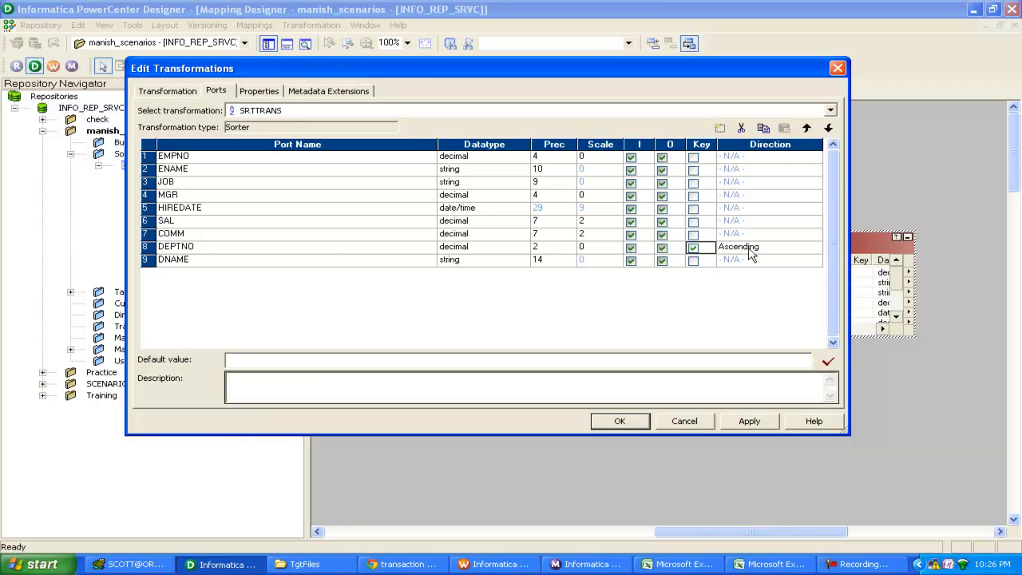
{"action": "left_click", "coordinate": [749, 251]}
{"action": "left_click", "coordinate": [755, 424]}
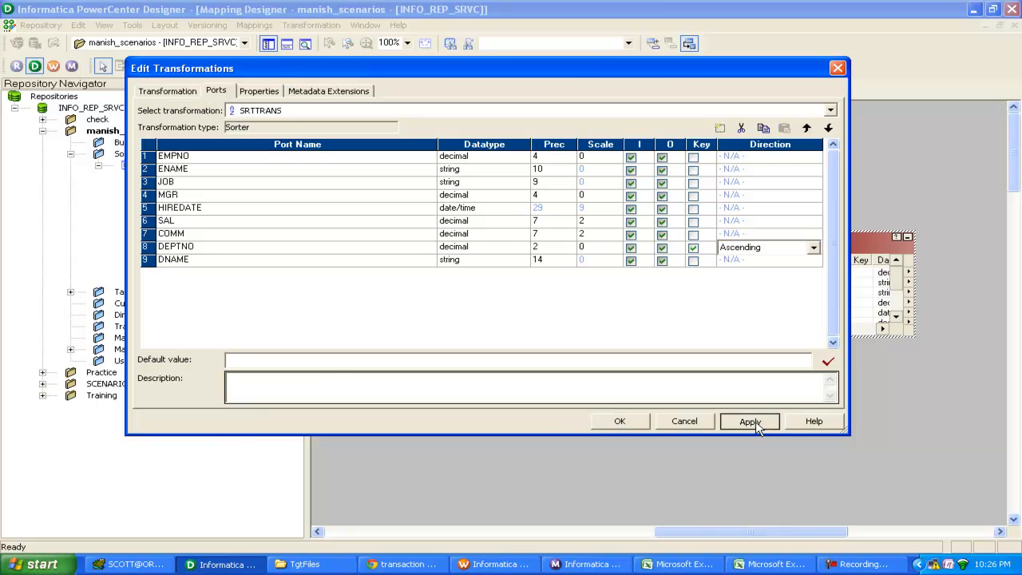
{"action": "left_click", "coordinate": [635, 421]}
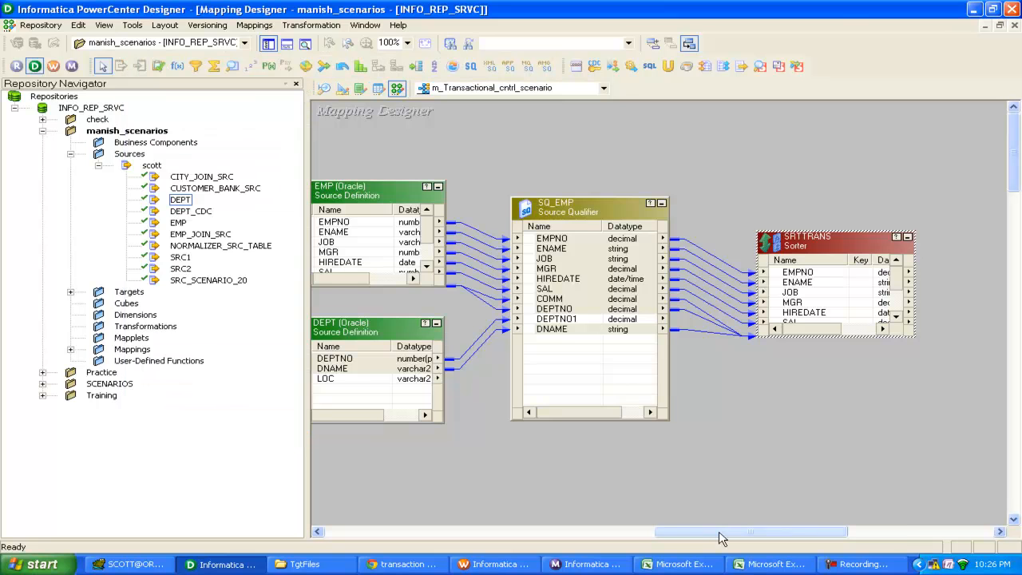
Add an Expression transformation and position it to the right of the Sorter.
{"action": "left_click_drag", "start_coordinate": [721, 533], "coordinate": [779, 533]}
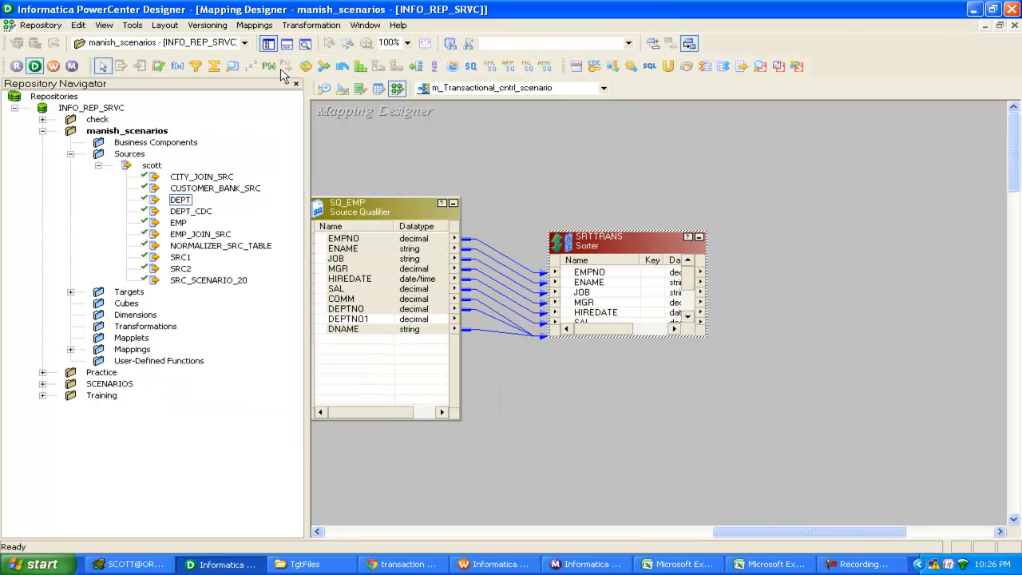
{"action": "left_click", "coordinate": [177, 66]}
{"action": "left_click", "coordinate": [810, 234]}
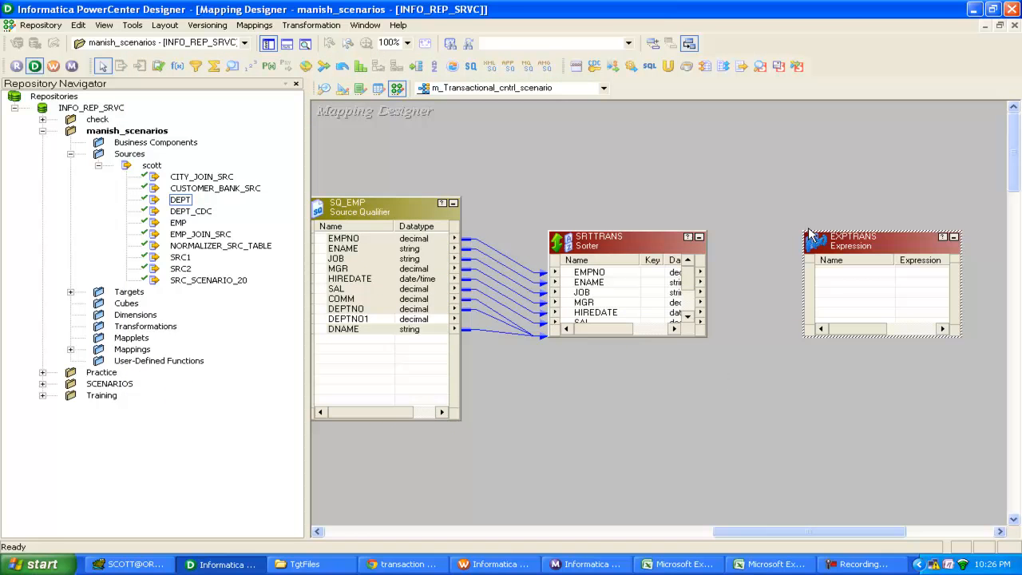
{"action": "left_click_drag", "start_coordinate": [809, 234], "coordinate": [771, 220]}
Link all SRTTRANS ports to the EXPTRANS expression and enlarge it to show every port.
{"action": "right_click", "coordinate": [614, 275]}
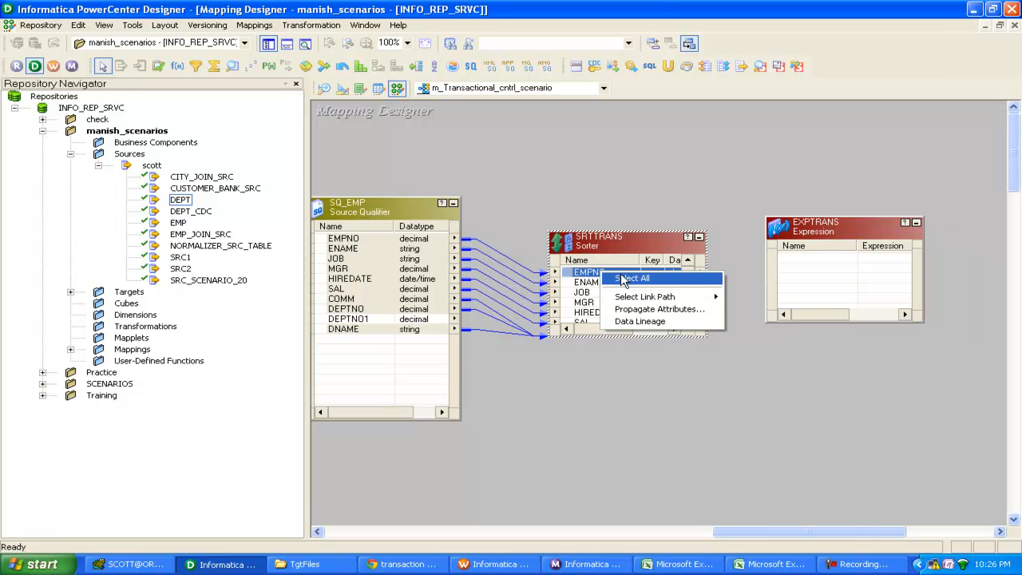
{"action": "left_click", "coordinate": [624, 278]}
{"action": "left_click_drag", "start_coordinate": [578, 274], "coordinate": [798, 272]}
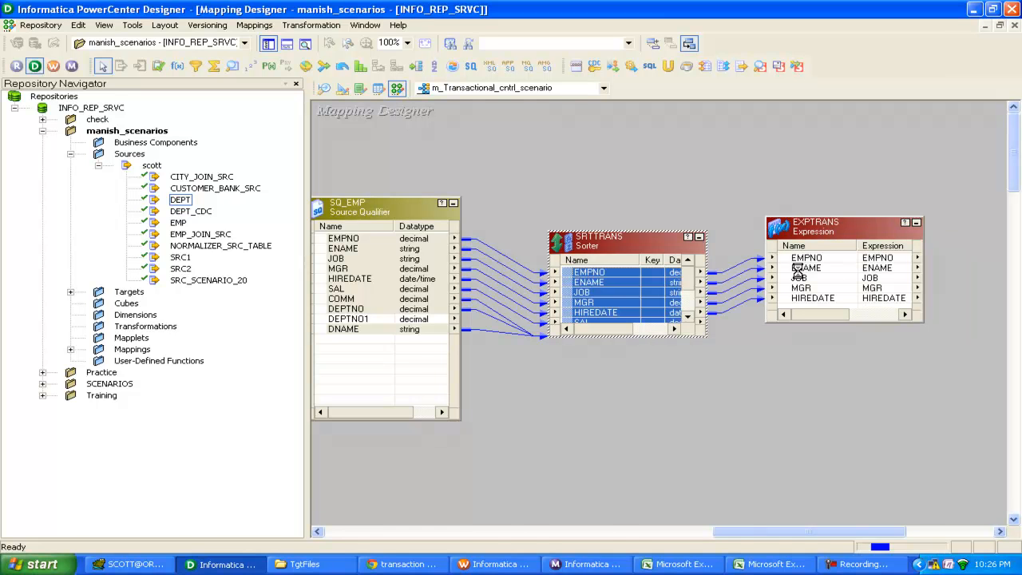
{"action": "left_click_drag", "start_coordinate": [840, 321], "coordinate": [831, 404]}
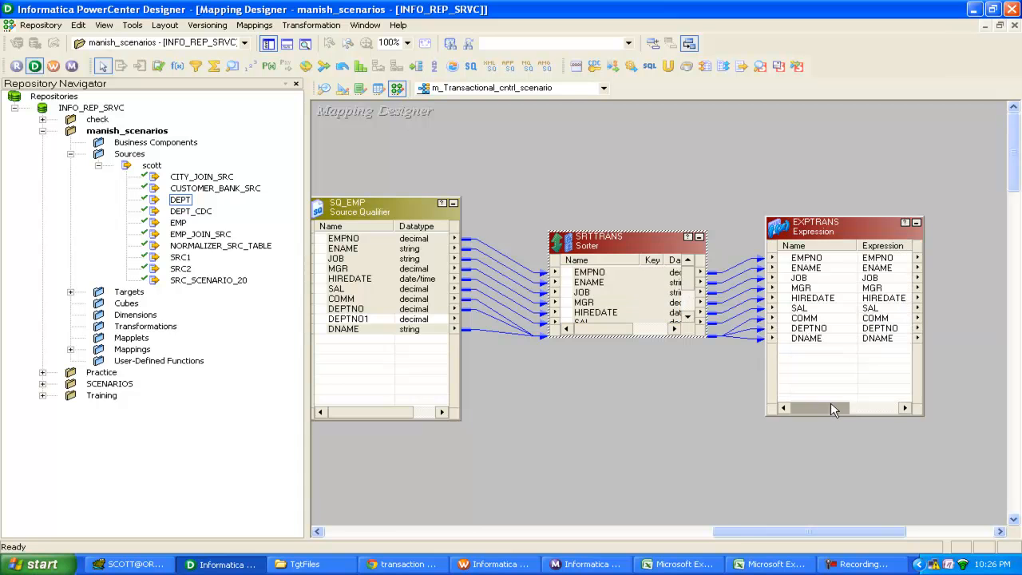
Add a new port named v_dept_flag after DNAME in the EXPTRANS Expression transformation.
{"action": "left_click_drag", "start_coordinate": [736, 533], "coordinate": [761, 534]}
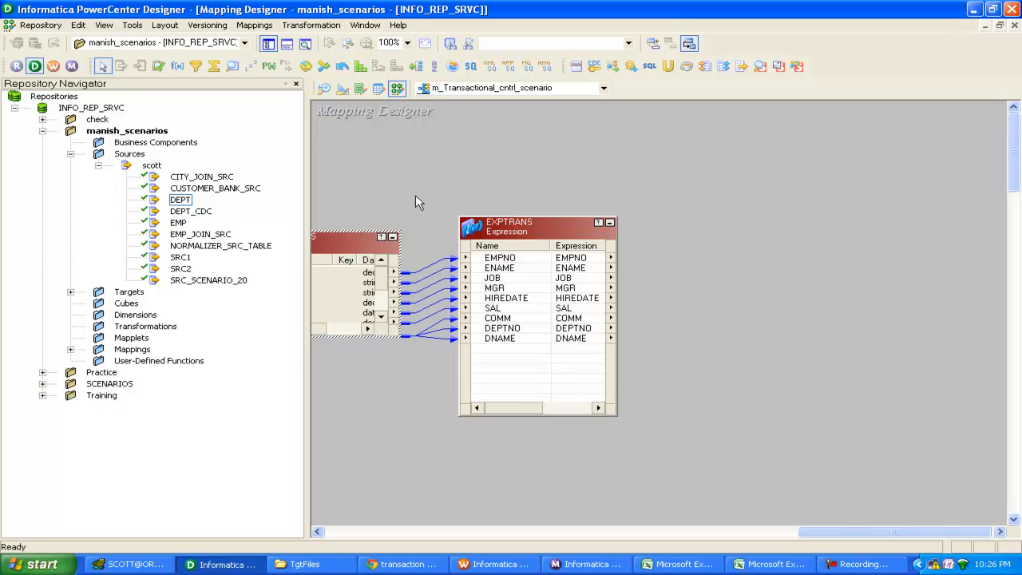
{"action": "left_click", "coordinate": [360, 65]}
{"action": "key", "text": "Escape"}
{"action": "double_click", "coordinate": [514, 225]}
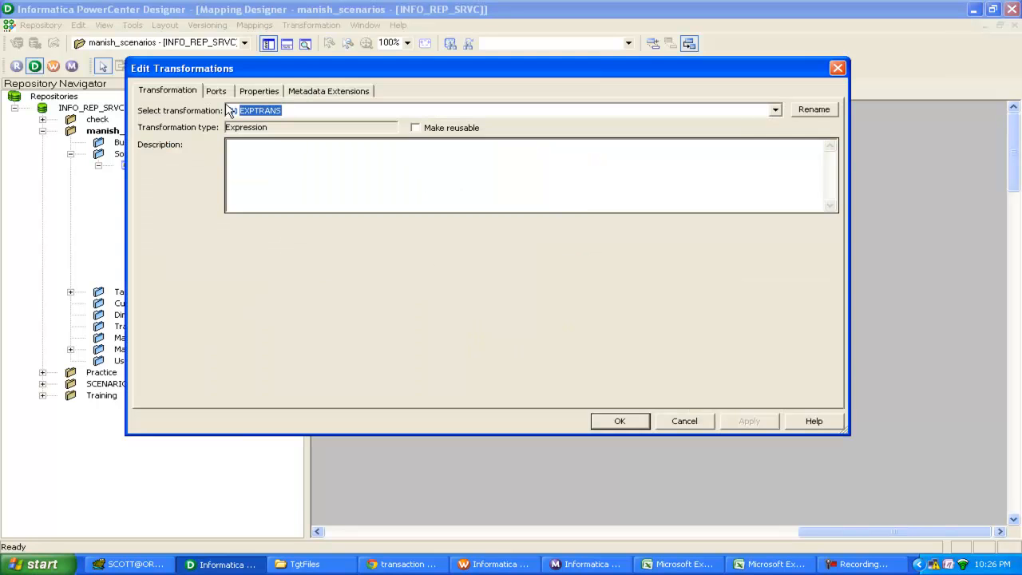
{"action": "left_click", "coordinate": [216, 90]}
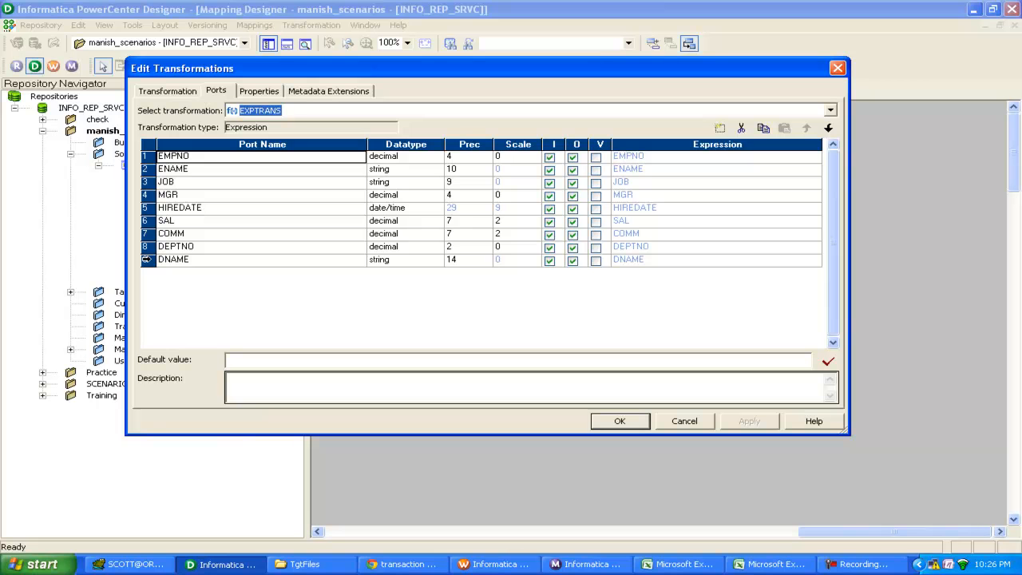
{"action": "left_click", "coordinate": [146, 260]}
{"action": "left_click", "coordinate": [720, 128]}
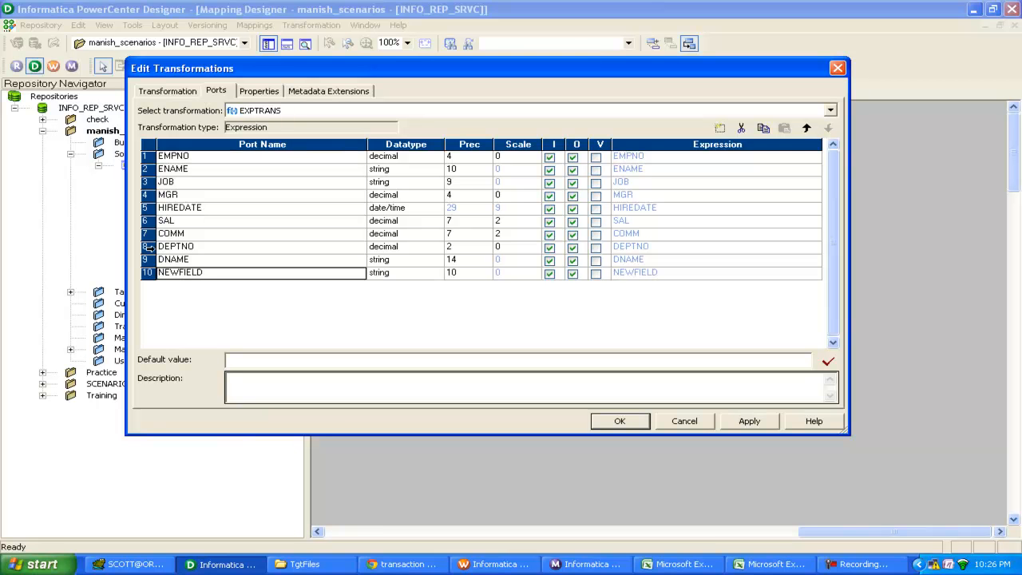
{"action": "left_click", "coordinate": [198, 273]}
{"action": "double_click", "coordinate": [197, 273]}
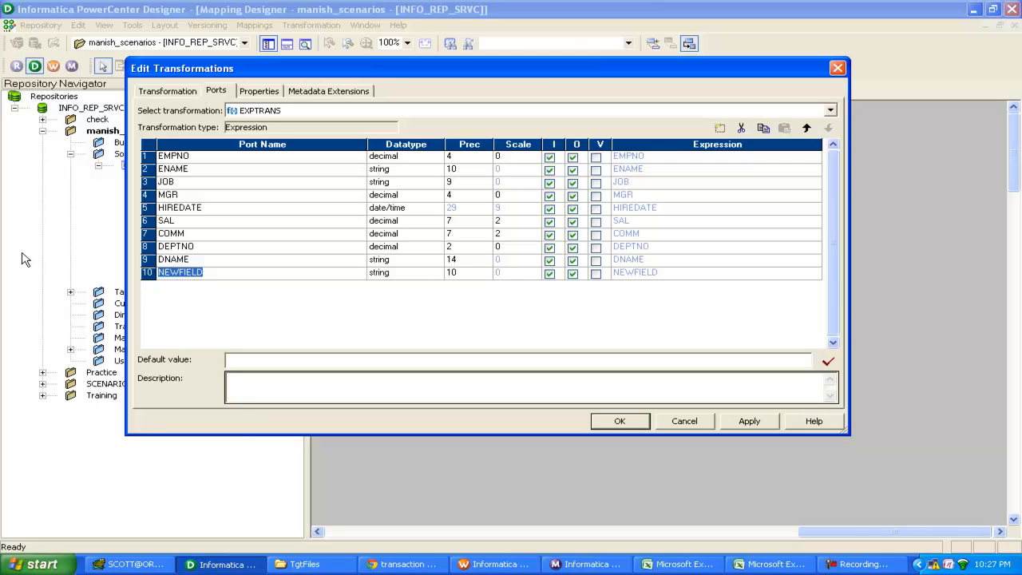
{"action": "type", "text": "v_dept_flag"}
Set the v_dept_flag port's datatype to decimal and make it a variable port.
{"action": "left_click", "coordinate": [405, 275]}
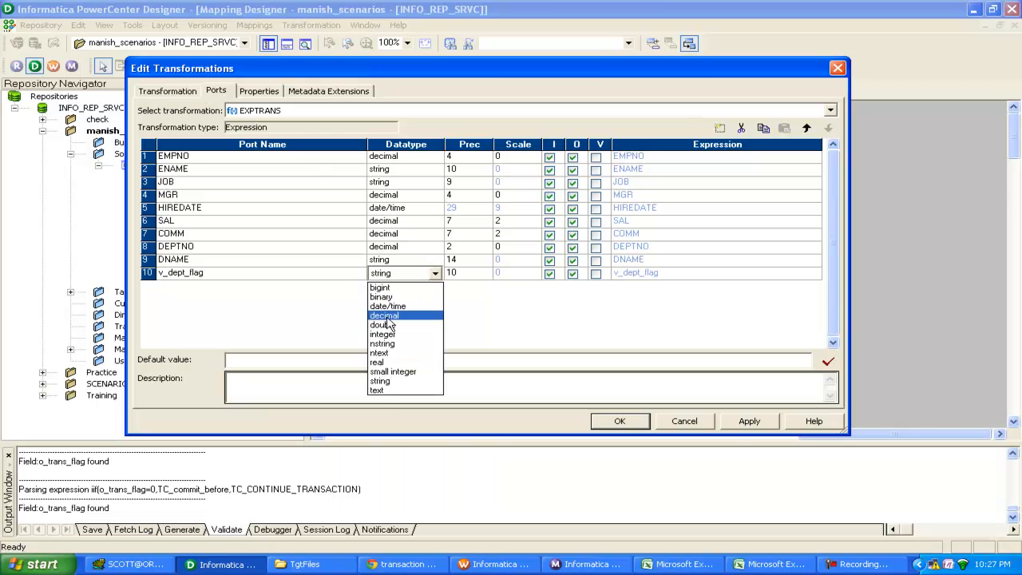
{"action": "left_click", "coordinate": [385, 315]}
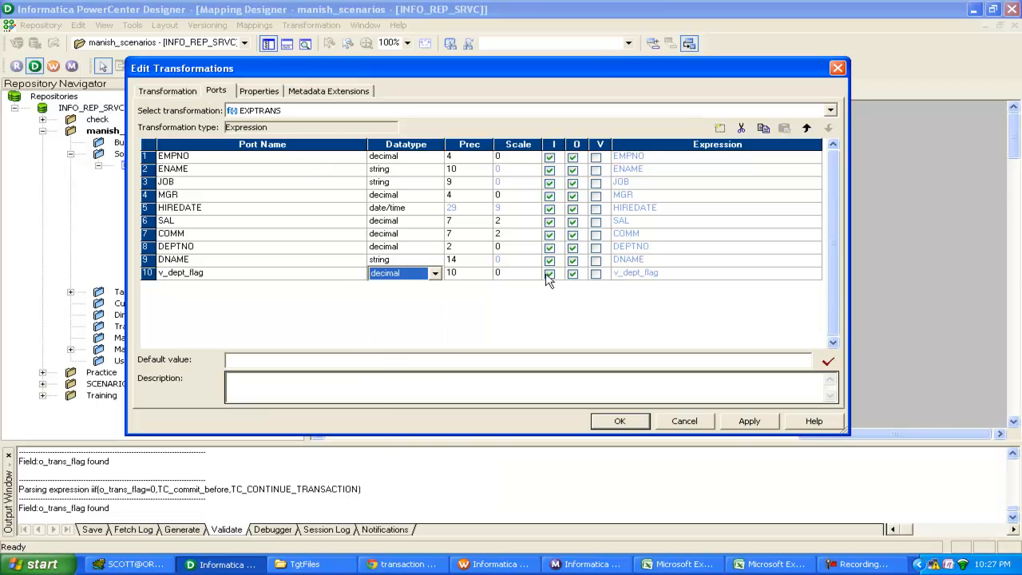
{"action": "left_click", "coordinate": [596, 273]}
{"action": "left_click", "coordinate": [715, 273]}
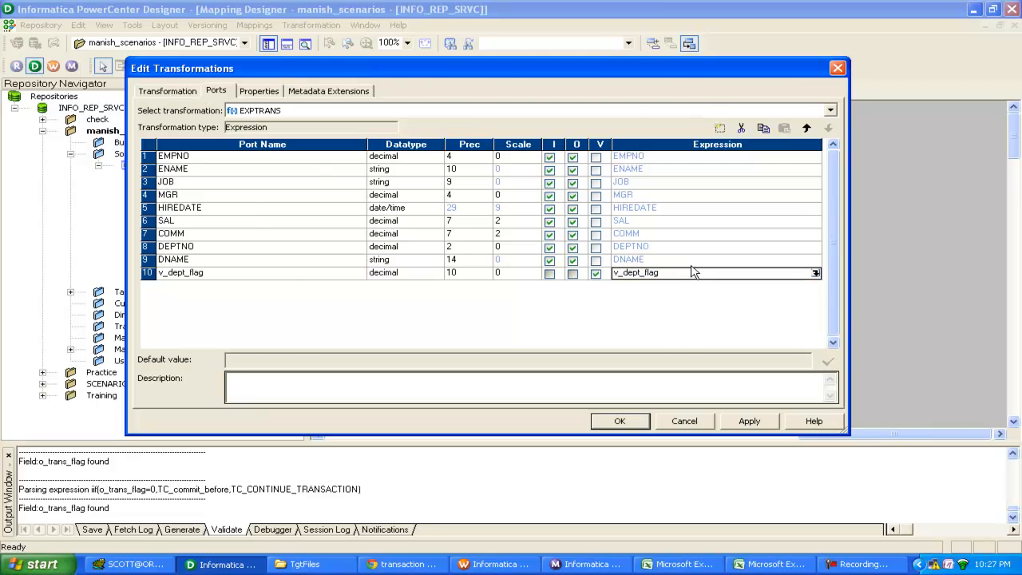
{"action": "double_click", "coordinate": [693, 273]}
{"action": "key", "text": "Escape"}
Duplicate the v_dept_flag port and rename the copy v_DEPTNO2.
{"action": "left_click", "coordinate": [221, 271]}
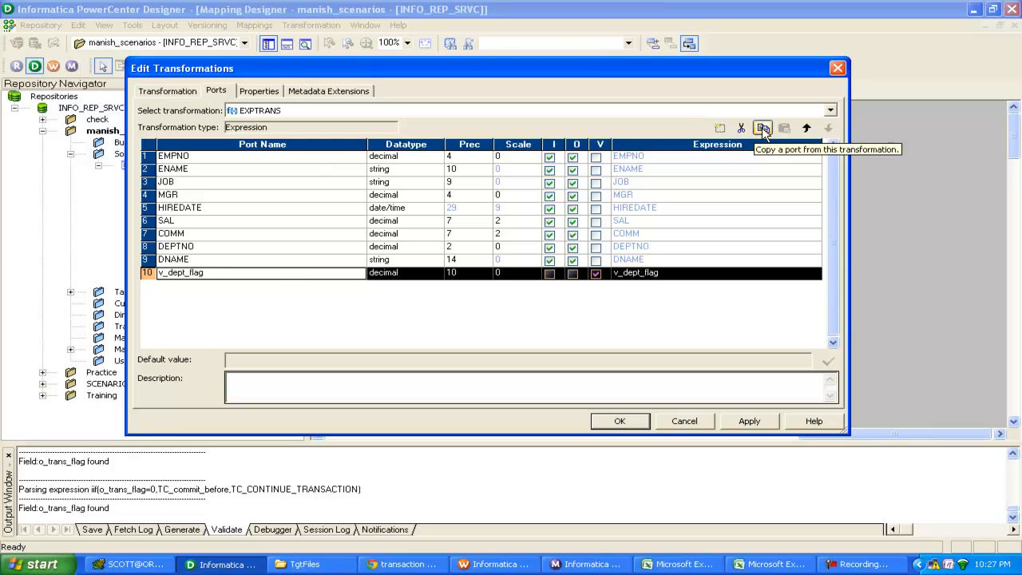
{"action": "left_click", "coordinate": [783, 129]}
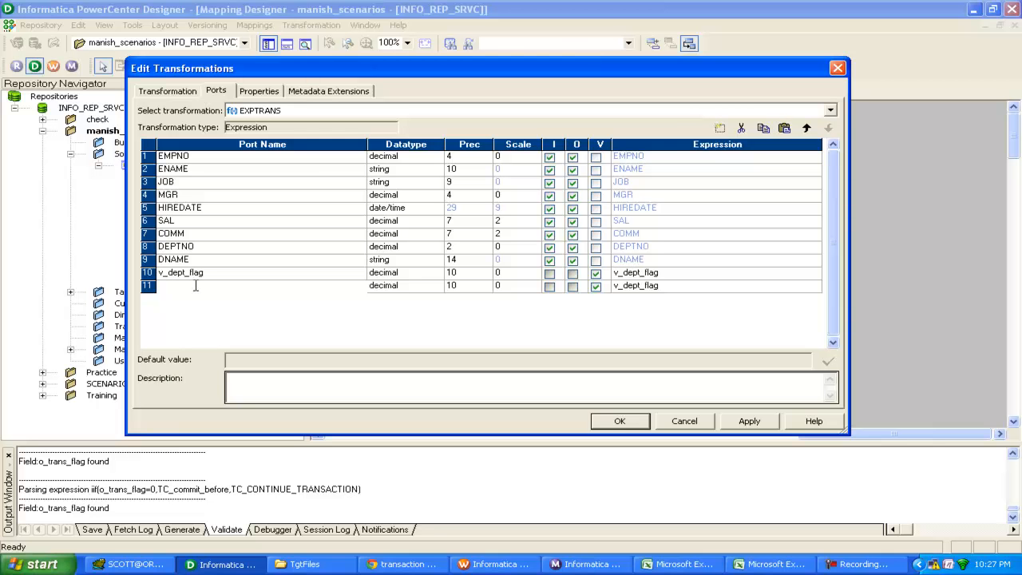
{"action": "left_click", "coordinate": [214, 285]}
{"action": "key", "text": "BackSpace"}
{"action": "key", "text": "BackSpace"}
{"action": "key", "text": "BackSpace"}
{"action": "key", "text": "BackSpace"}
{"action": "key", "text": "BackSpace"}
{"action": "key", "text": "BackSpace"}
{"action": "key", "text": "BackSpace"}
{"action": "key", "text": "BackSpace"}
{"action": "key", "text": "BackSpace"}
{"action": "key", "text": "BackSpace"}
{"action": "type", "text": "DEPTNO2"}
Replace the v_DEPTNO2 port's expression with DEPTNO, validate it and accept the formula.
{"action": "left_click", "coordinate": [648, 286]}
{"action": "left_click", "coordinate": [650, 287]}
{"action": "left_click", "coordinate": [815, 286]}
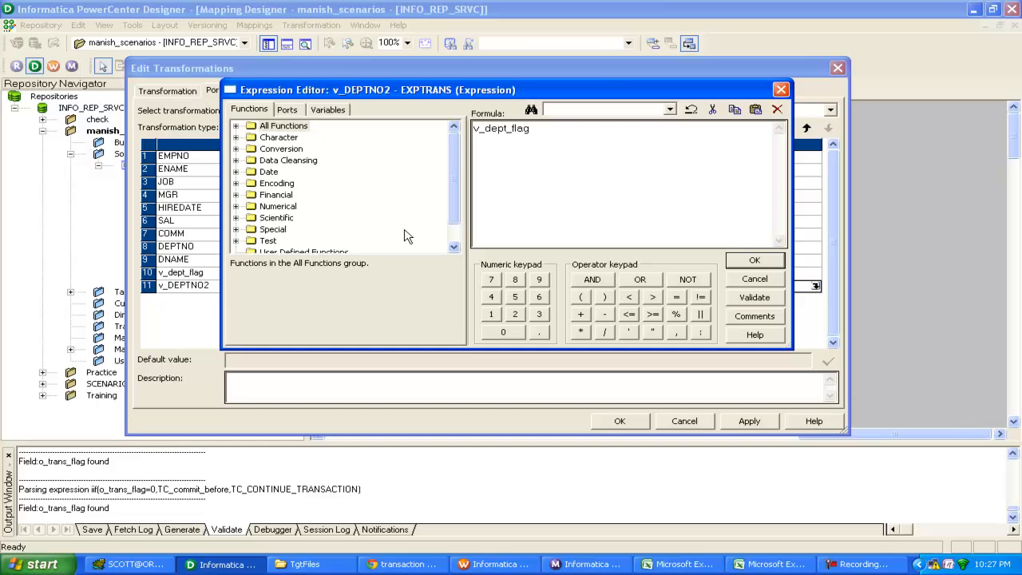
{"action": "left_click_drag", "start_coordinate": [563, 137], "coordinate": [381, 128]}
{"action": "key", "text": "BackSpace"}
{"action": "left_click", "coordinate": [287, 111]}
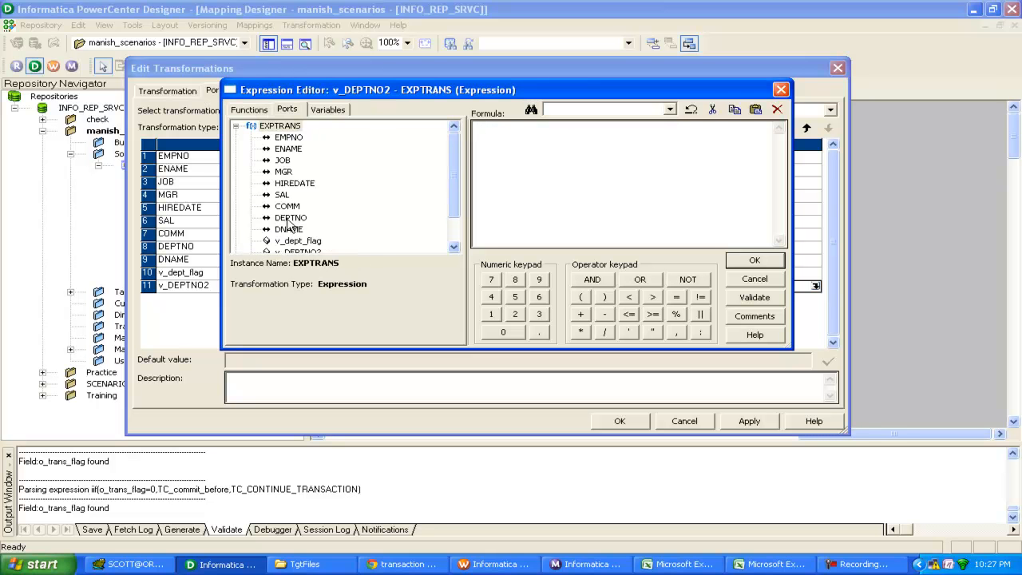
{"action": "double_click", "coordinate": [289, 219]}
{"action": "left_click", "coordinate": [754, 297]}
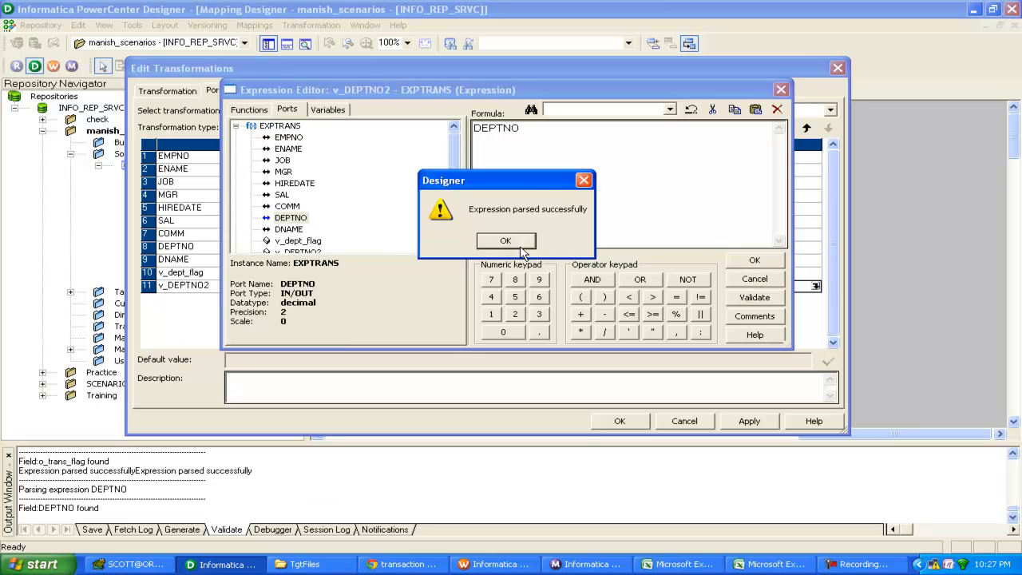
{"action": "left_click", "coordinate": [505, 241]}
{"action": "left_click", "coordinate": [755, 261]}
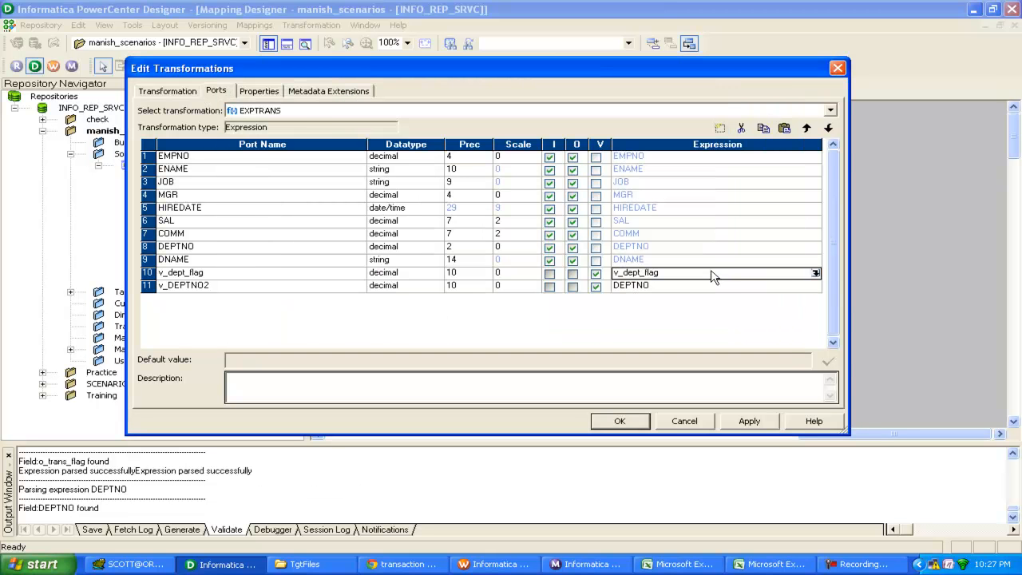
Replace the v_dept_flag formula with the beginning of a conditional, iif(v_DEPTNO2=DEPTNO.
{"action": "left_click", "coordinate": [816, 273]}
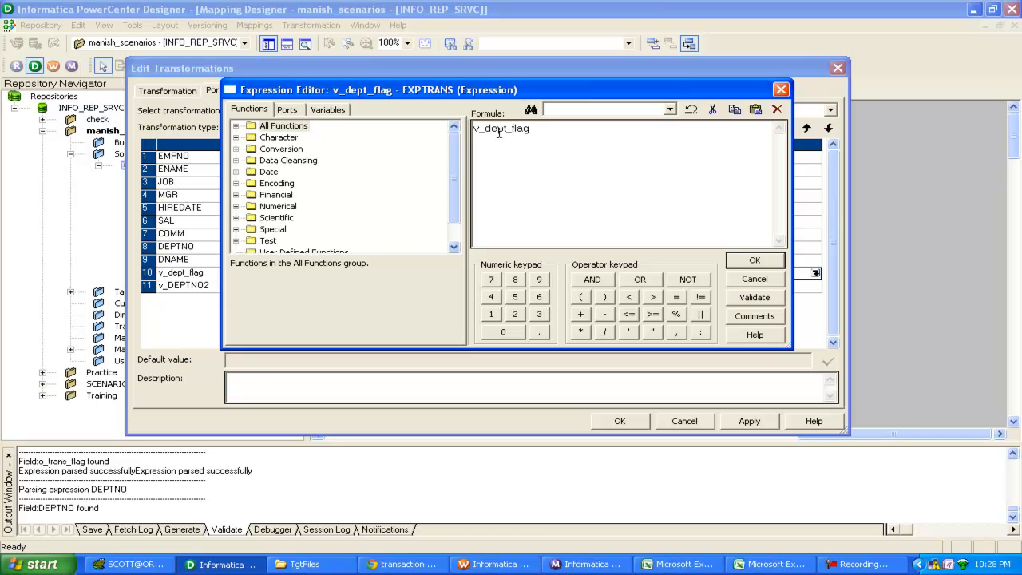
{"action": "type", "text": "iif("}
{"action": "double_click", "coordinate": [552, 130]}
{"action": "key", "text": "Delete"}
{"action": "left_click", "coordinate": [287, 110]}
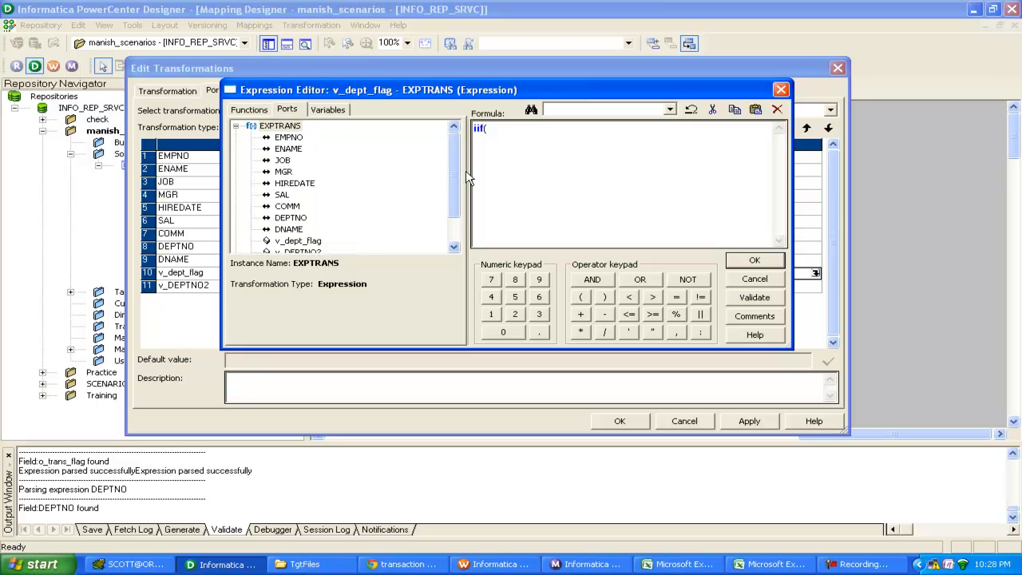
{"action": "left_click_drag", "start_coordinate": [455, 191], "coordinate": [453, 225]}
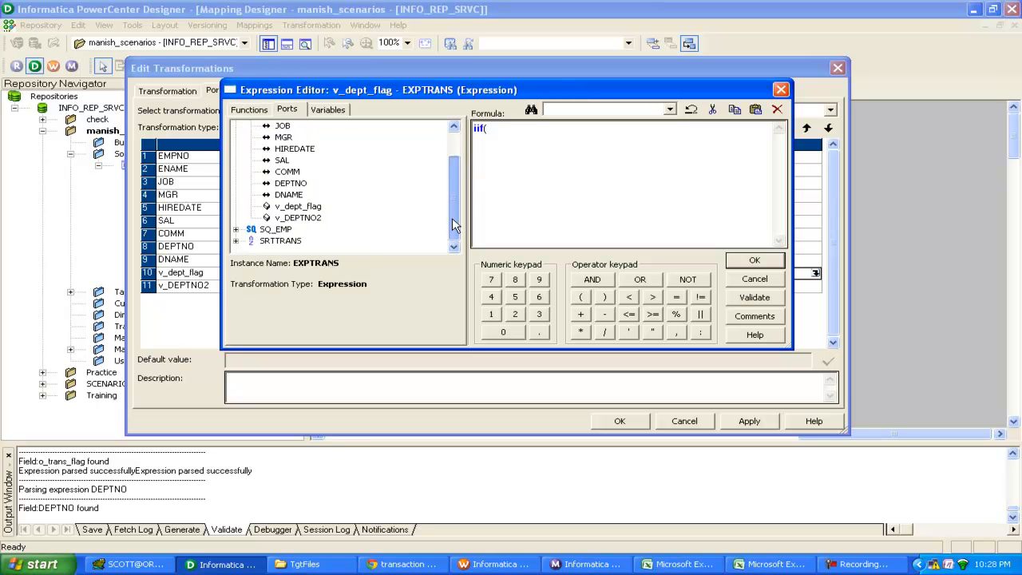
{"action": "double_click", "coordinate": [313, 222]}
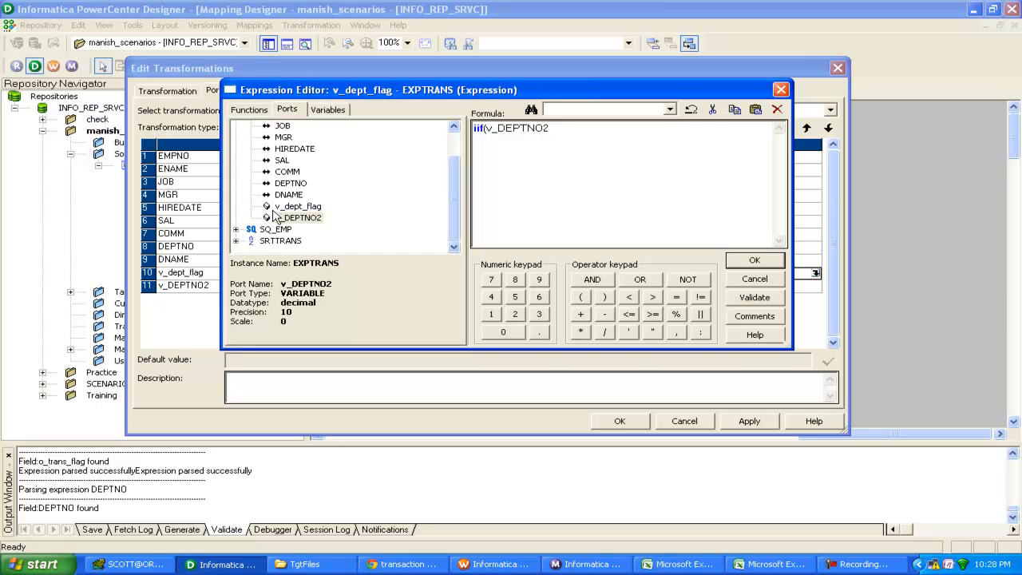
{"action": "type", "text": "="}
{"action": "double_click", "coordinate": [291, 184]}
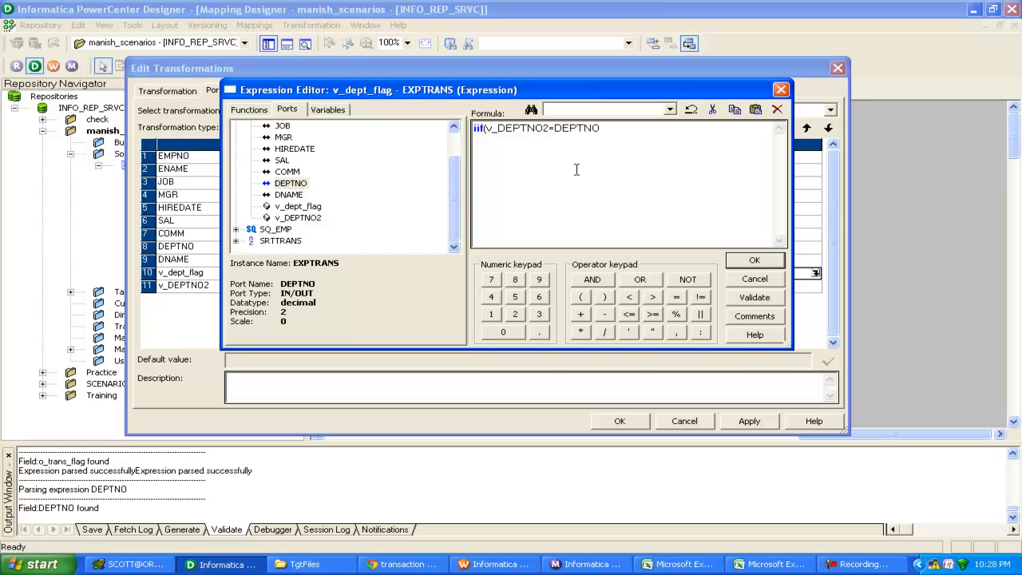
Change the comparison to != and complete the formula as iif(v_DEPTNO2!=DEPTNO,0,1).
{"action": "type", "text": ","}
{"action": "key", "text": "Left"}
{"action": "key", "text": "Left"}
{"action": "key", "text": "Left"}
{"action": "key", "text": "Left"}
{"action": "key", "text": "Left"}
{"action": "type", "text": "!"}
{"action": "left_click", "coordinate": [623, 131]}
{"action": "type", "text": "0,1)"}
Validate the v_dept_flag expression and accept it.
{"action": "left_click", "coordinate": [766, 299]}
{"action": "key", "text": "Return"}
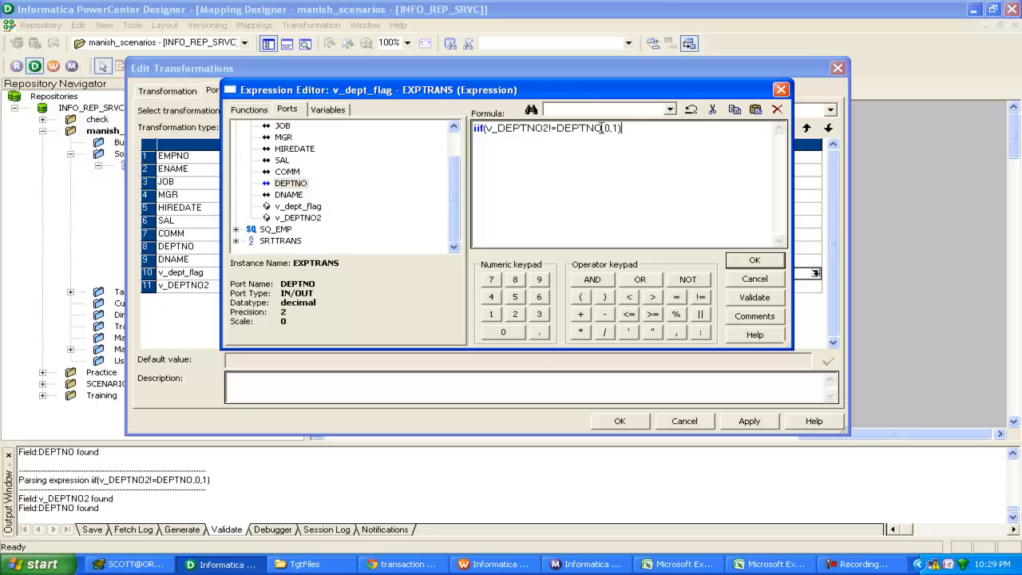
{"action": "left_click", "coordinate": [755, 297]}
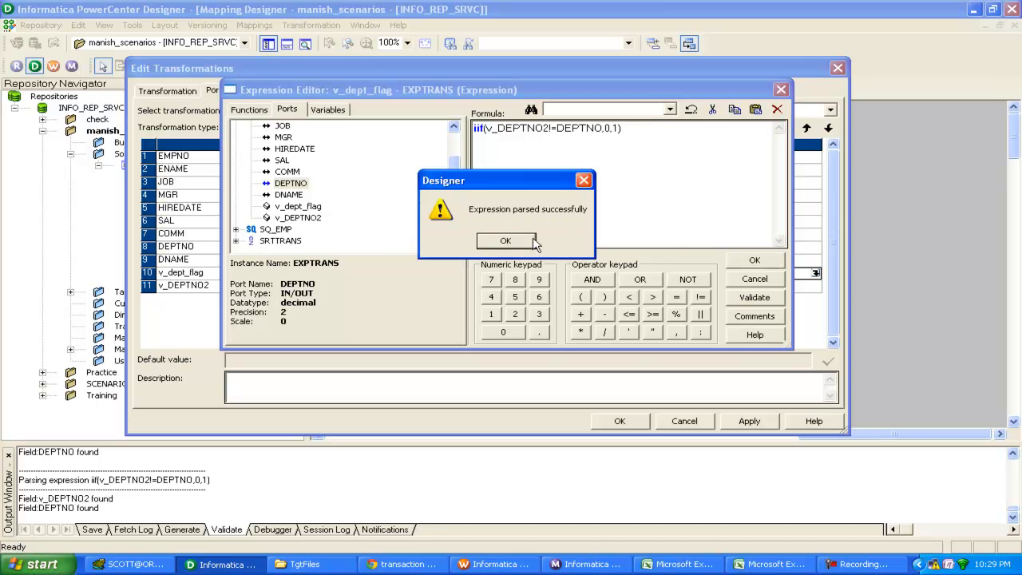
{"action": "left_click", "coordinate": [505, 241]}
{"action": "left_click", "coordinate": [755, 261]}
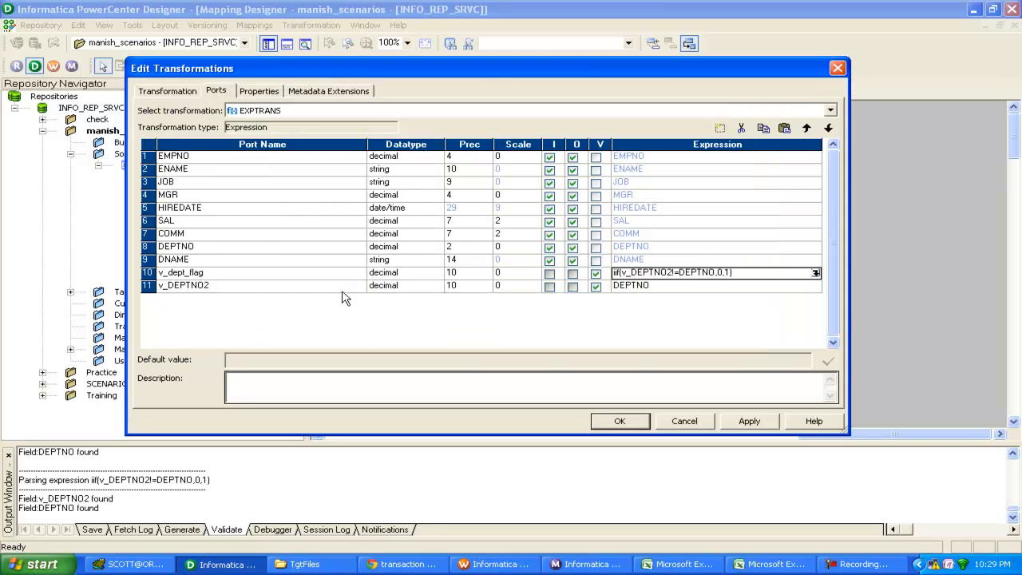
Add a decimal, output-only port named o_tran_flag after v_DEPTNO2.
{"action": "left_click", "coordinate": [160, 287]}
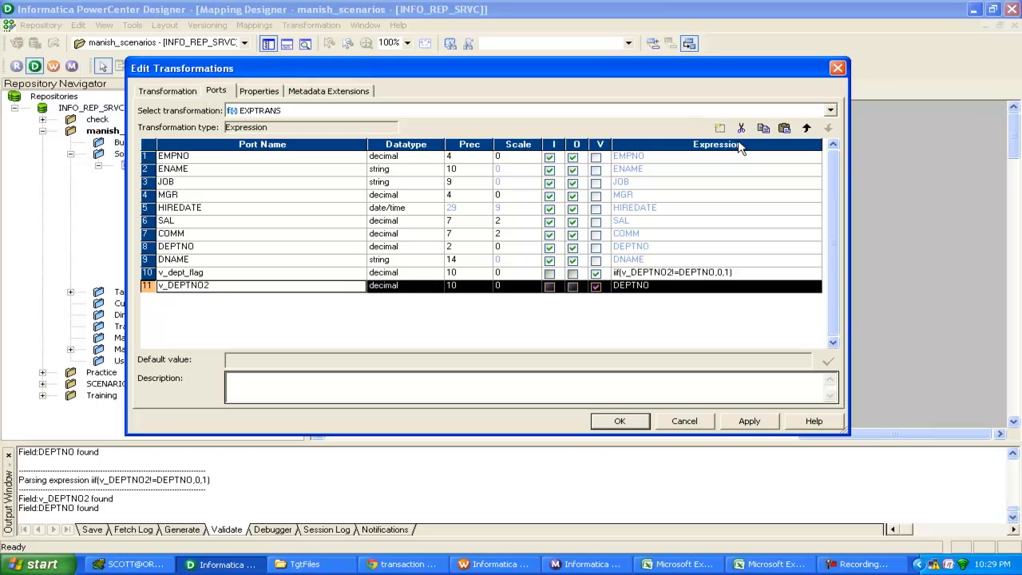
{"action": "left_click", "coordinate": [720, 128]}
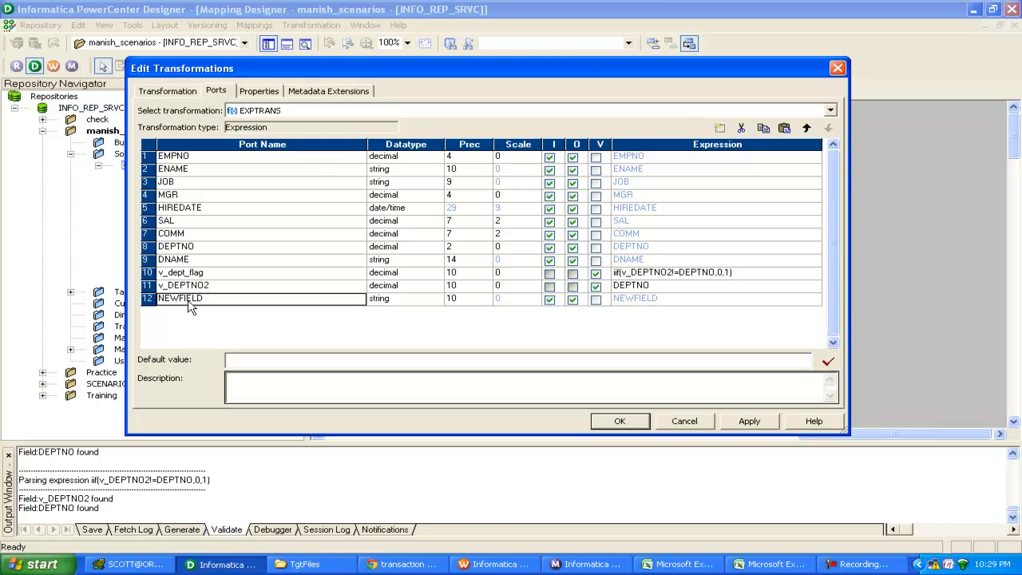
{"action": "double_click", "coordinate": [205, 298]}
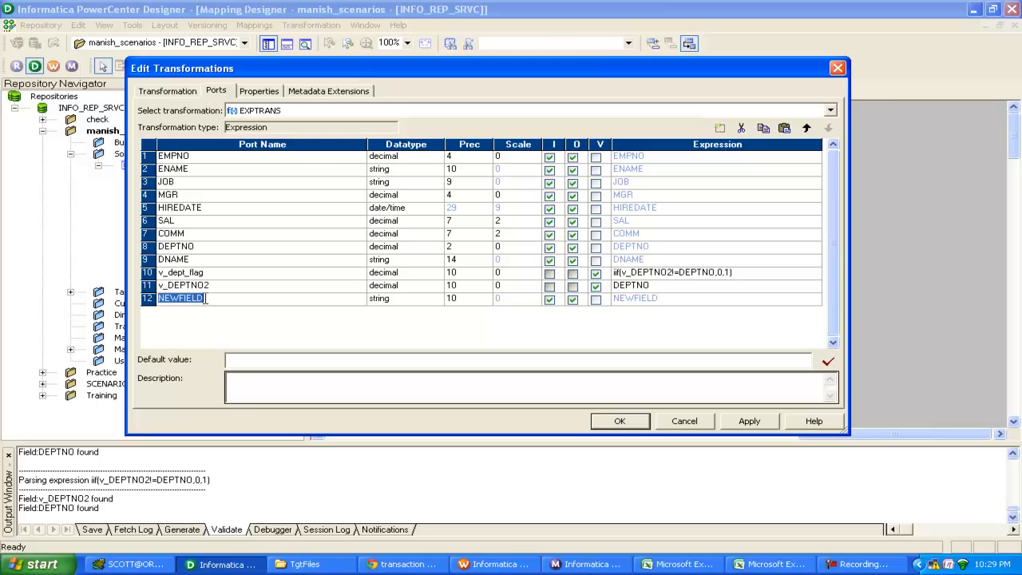
{"action": "type", "text": "o_tran_flag"}
{"action": "left_click", "coordinate": [377, 299]}
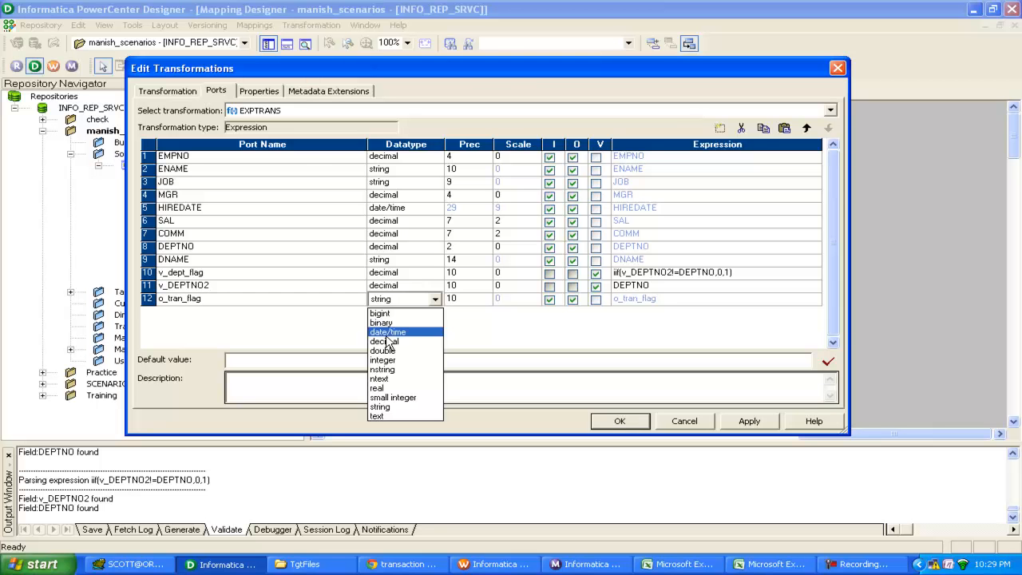
{"action": "left_click", "coordinate": [384, 342]}
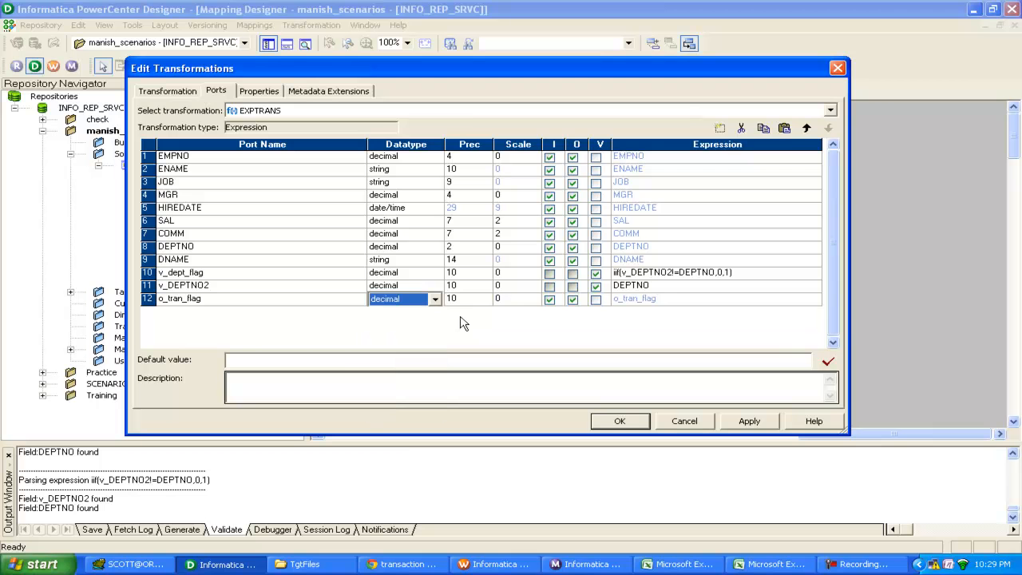
{"action": "left_click", "coordinate": [549, 300]}
Replace the o_tran_flag port's expression with v_dept_flag, validate it and accept the formula.
{"action": "left_click", "coordinate": [672, 301]}
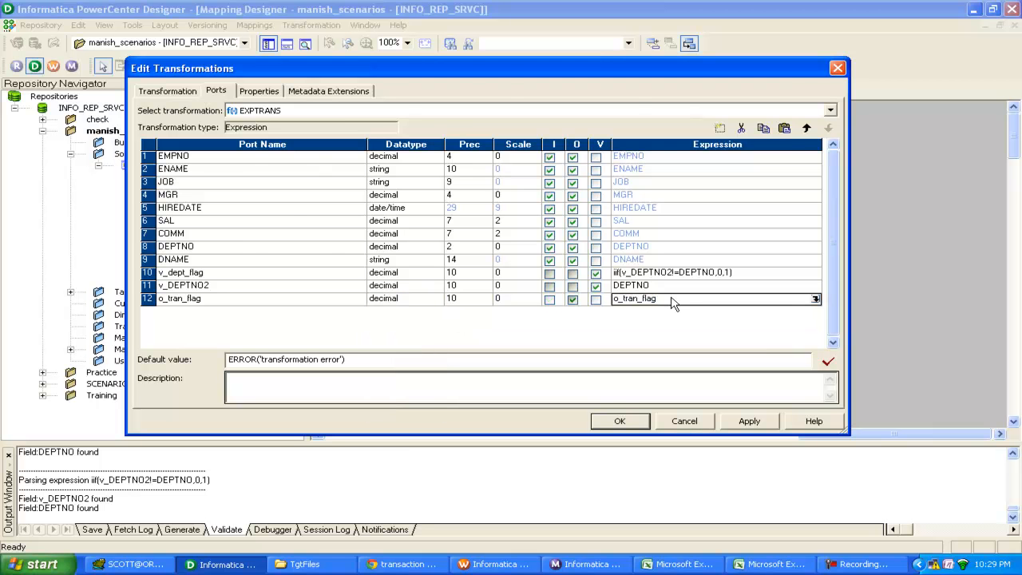
{"action": "left_click", "coordinate": [815, 300]}
{"action": "left_click_drag", "start_coordinate": [573, 164], "coordinate": [421, 142]}
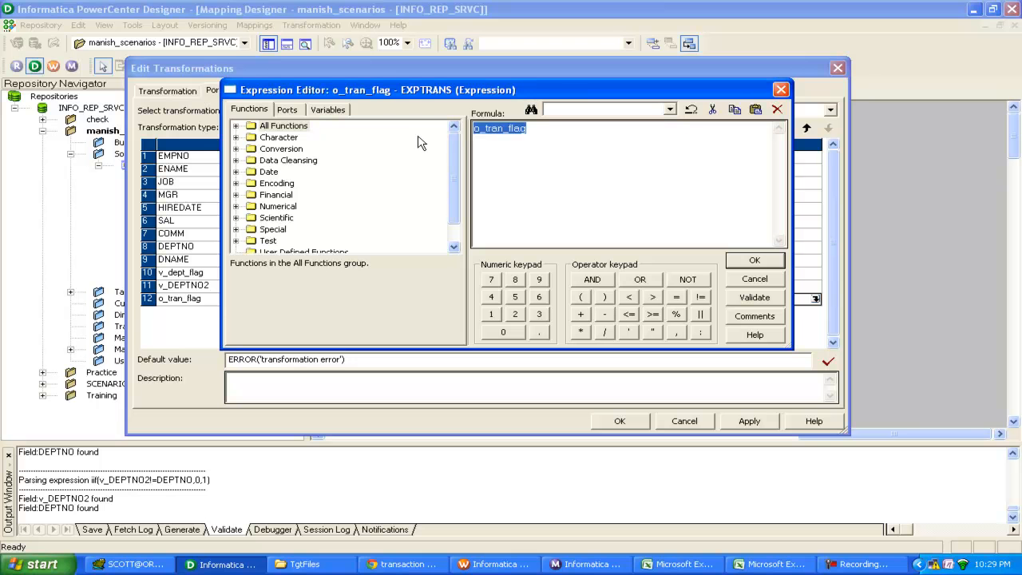
{"action": "key", "text": "Delete"}
{"action": "left_click", "coordinate": [288, 110]}
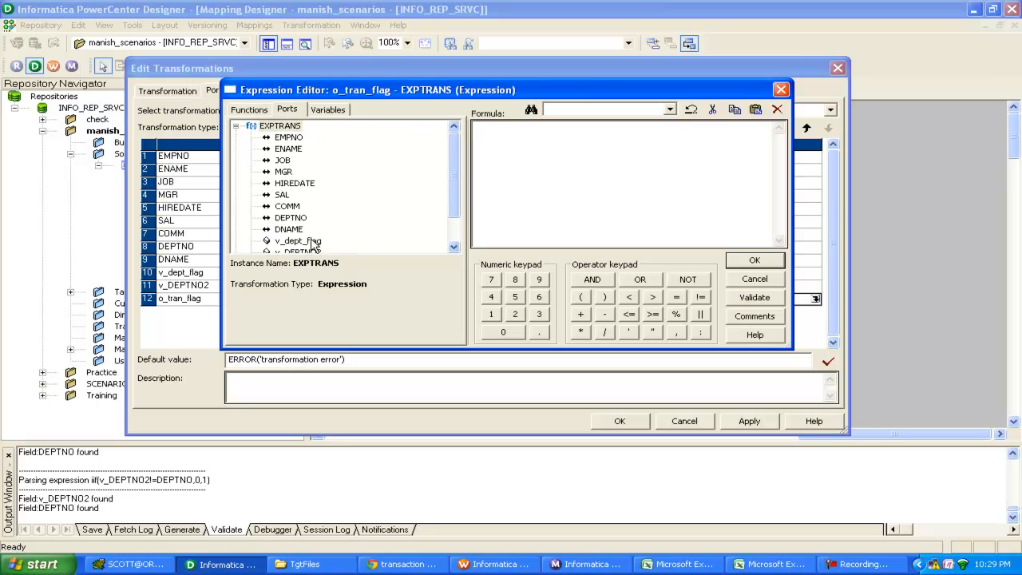
{"action": "scroll", "coordinate": [302, 233], "scroll_direction": "down", "scroll_amount": 1}
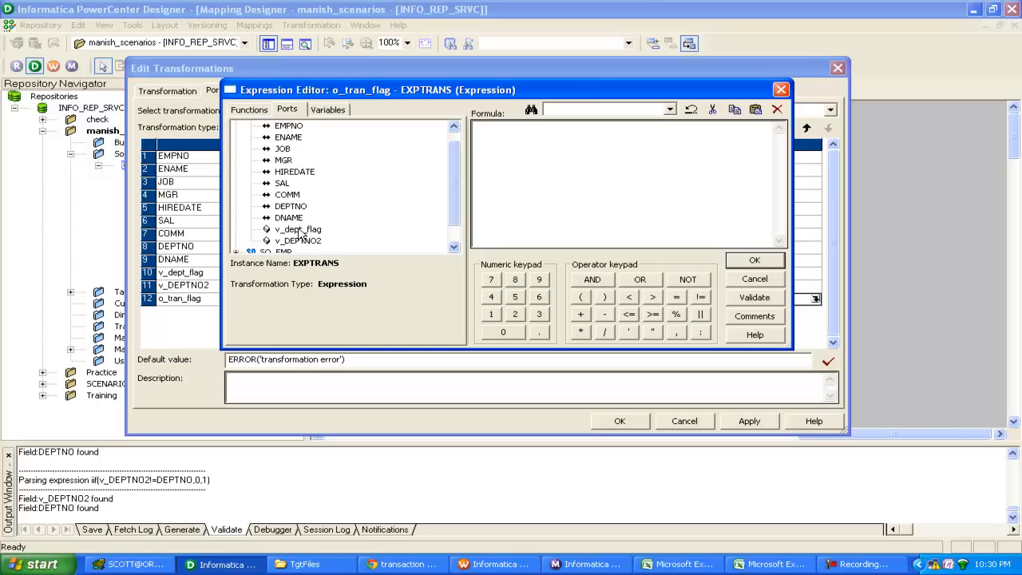
{"action": "double_click", "coordinate": [301, 232]}
{"action": "left_click", "coordinate": [759, 301]}
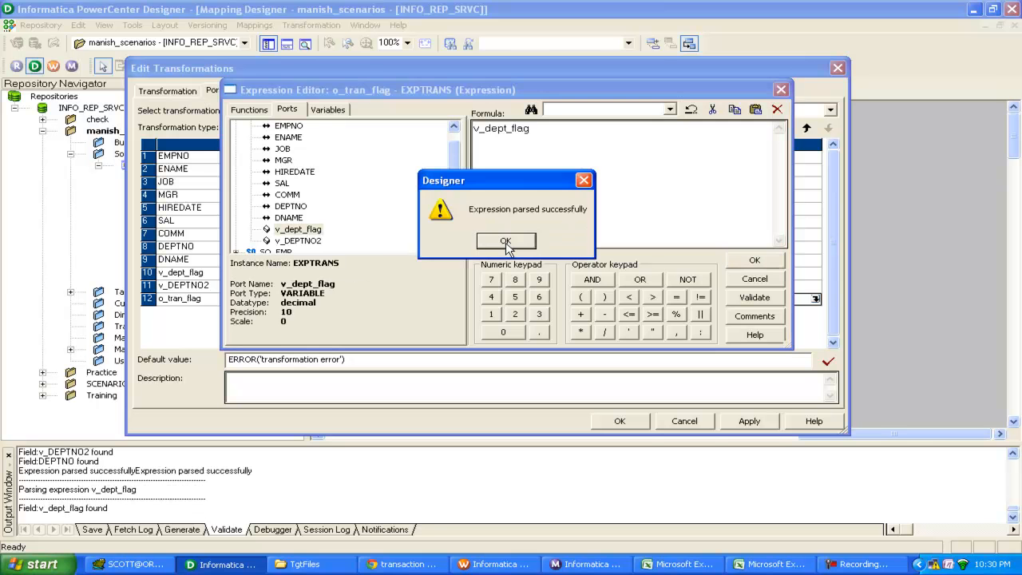
{"action": "left_click", "coordinate": [506, 242]}
{"action": "left_click", "coordinate": [755, 262]}
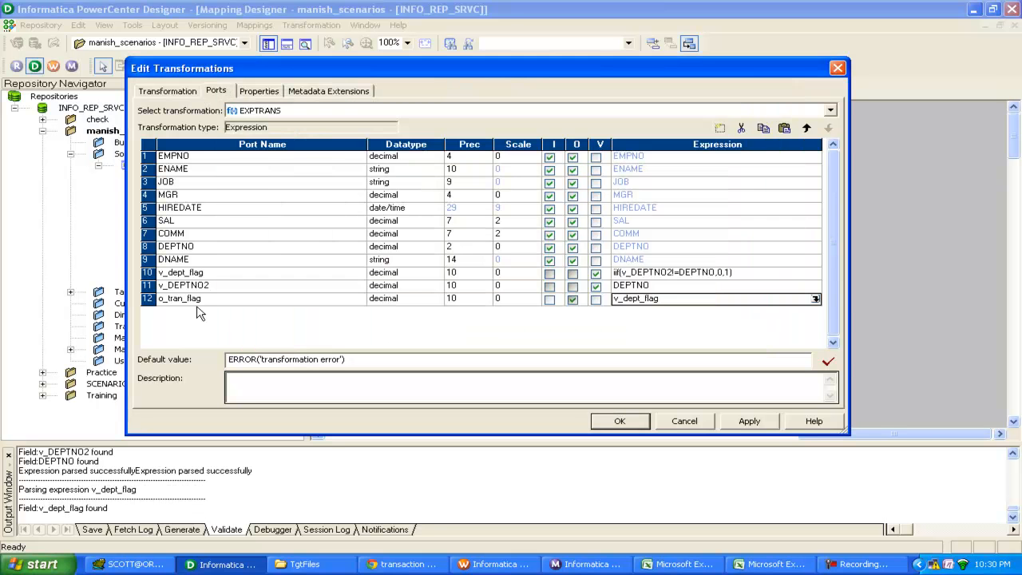
Add an output-only string port named file_name with precision 255 after o_tran_flag.
{"action": "left_click", "coordinate": [209, 299]}
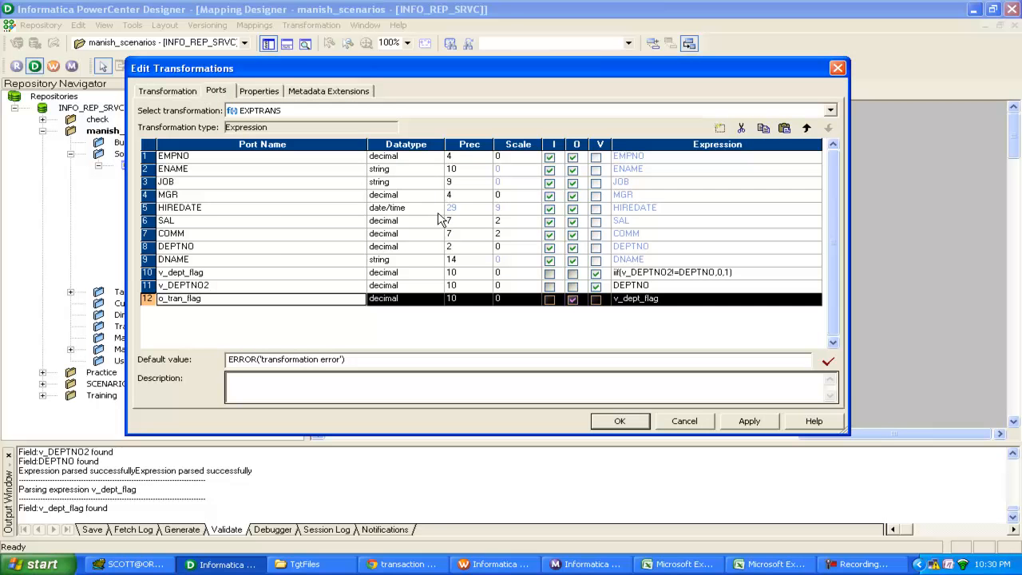
{"action": "left_click", "coordinate": [720, 128]}
{"action": "left_click", "coordinate": [182, 316]}
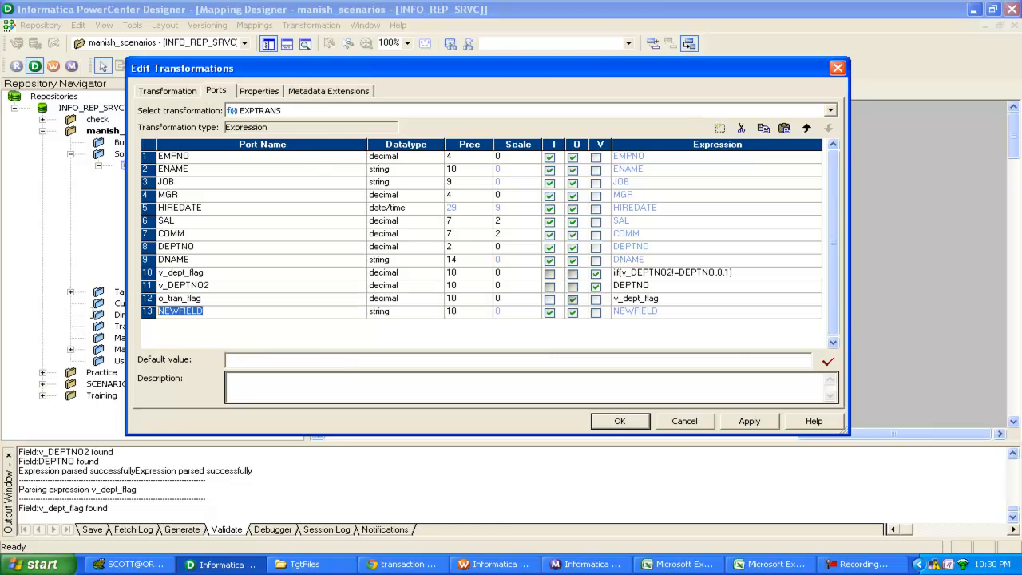
{"action": "type", "text": "f"}
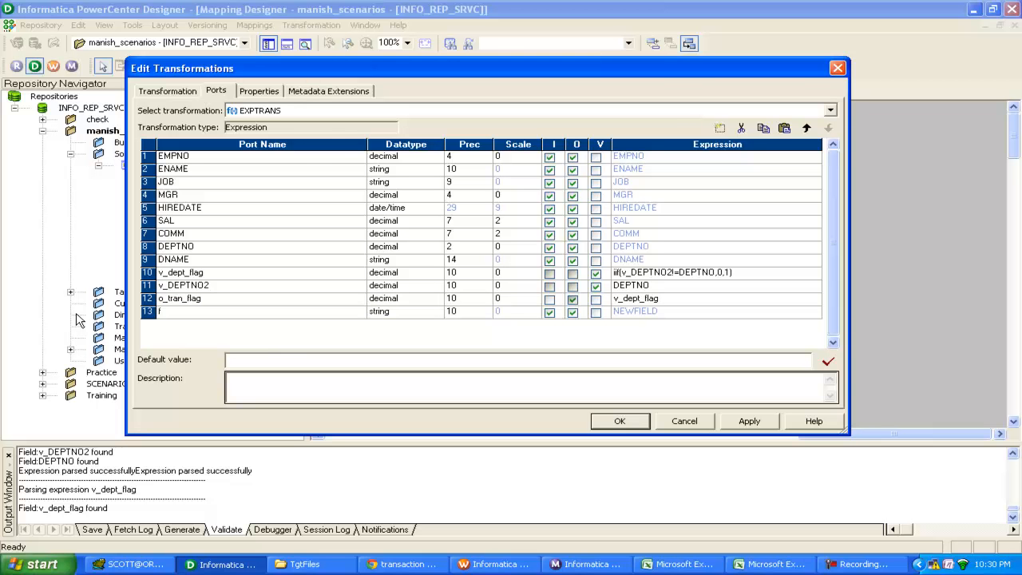
{"action": "type", "text": "ile_name"}
{"action": "left_click", "coordinate": [461, 312]}
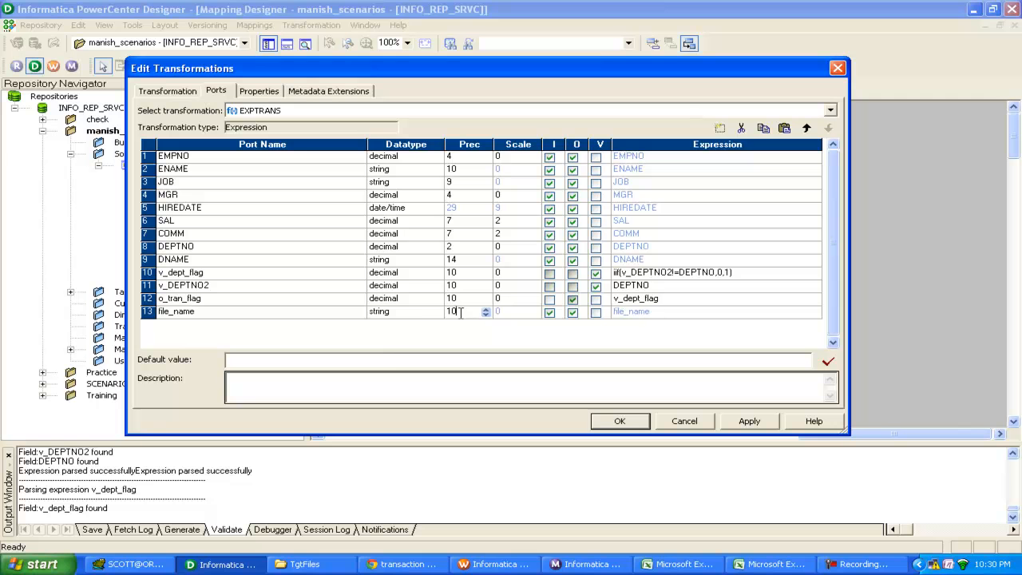
{"action": "left_click_drag", "start_coordinate": [461, 312], "coordinate": [414, 319]}
{"action": "type", "text": "255"}
{"action": "left_click", "coordinate": [549, 312]}
Set the file_name port's expression to 'file_name_' || DNAME.
{"action": "left_click", "coordinate": [639, 312]}
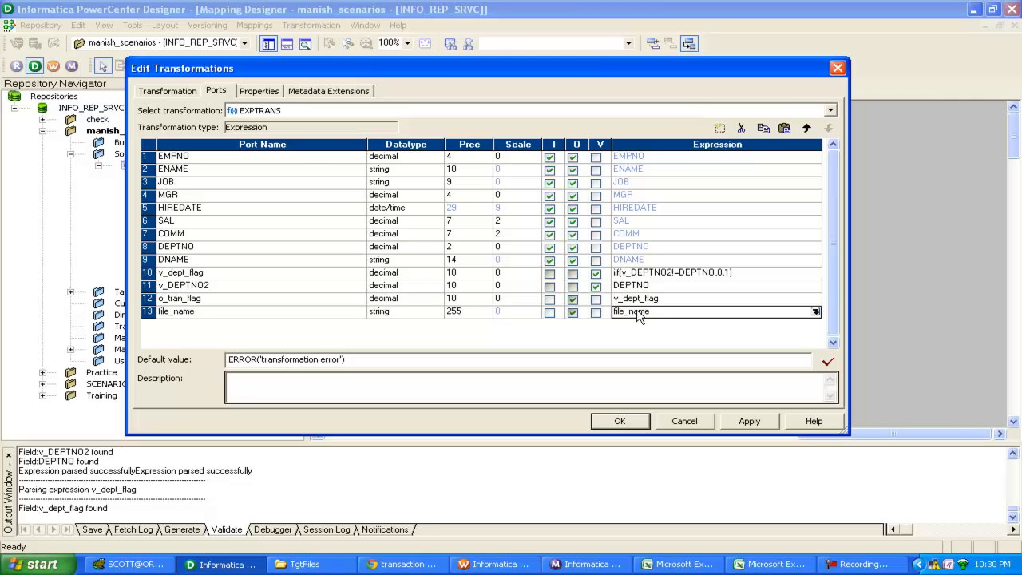
{"action": "left_click", "coordinate": [816, 312]}
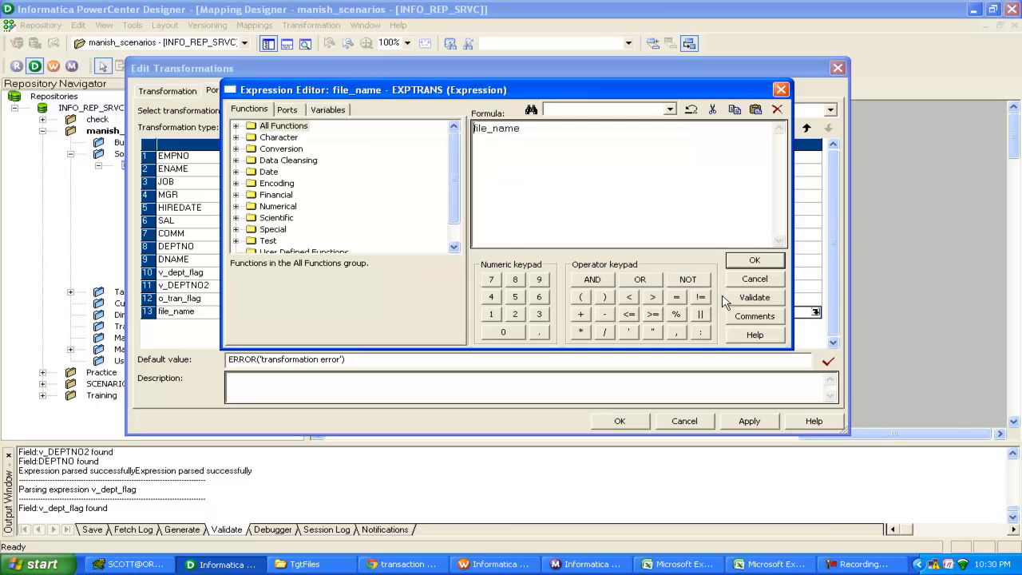
{"action": "left_click", "coordinate": [554, 133]}
{"action": "type", "text": "_'"}
{"action": "left_click", "coordinate": [701, 314]}
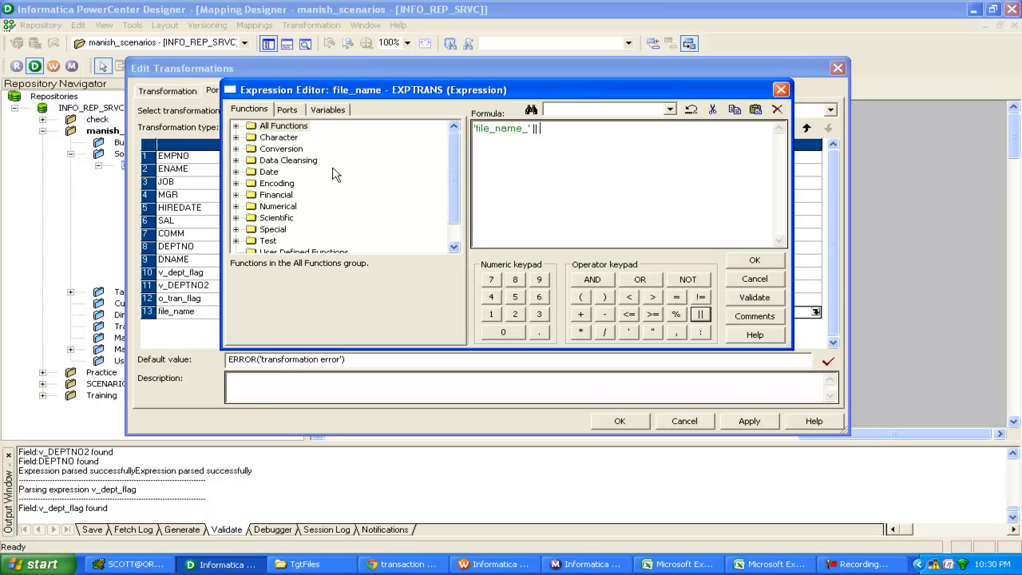
{"action": "key", "text": "ctrl+Tab"}
{"action": "left_click", "coordinate": [287, 230]}
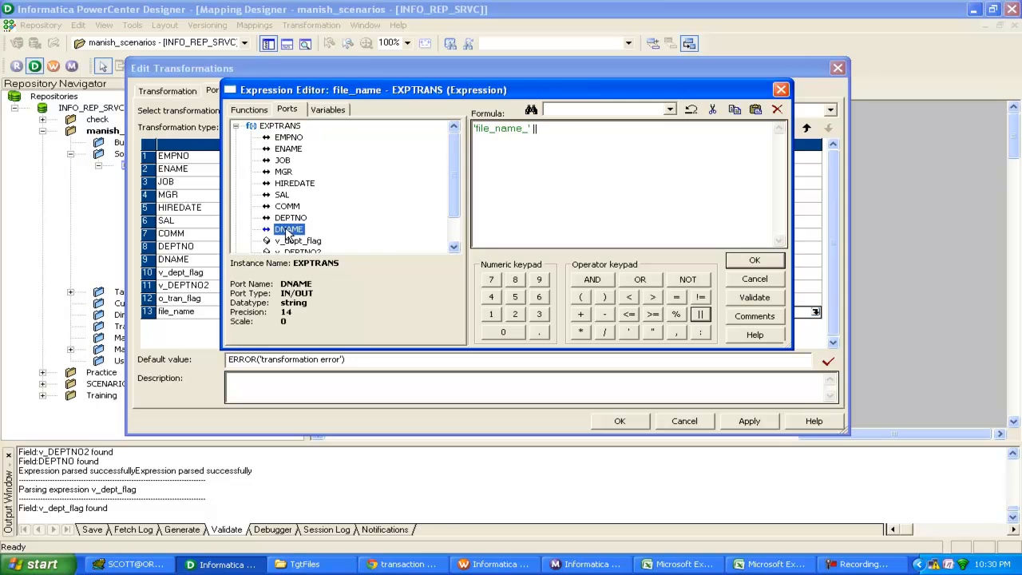
{"action": "double_click", "coordinate": [287, 230]}
Validate the file_name expression, accept it and apply the port changes.
{"action": "left_click", "coordinate": [755, 297]}
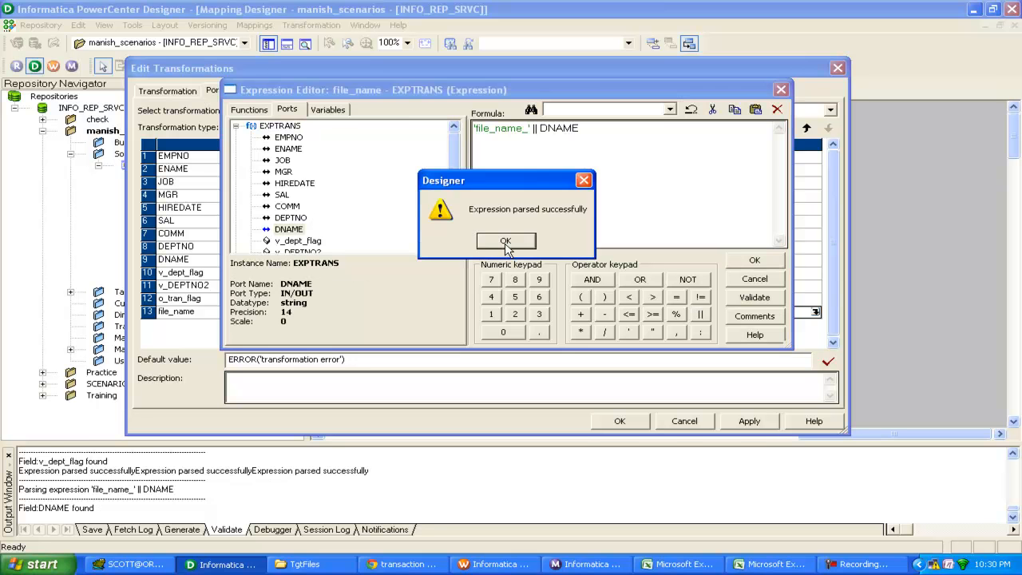
{"action": "left_click", "coordinate": [506, 241]}
{"action": "left_click", "coordinate": [755, 260]}
{"action": "left_click", "coordinate": [748, 421]}
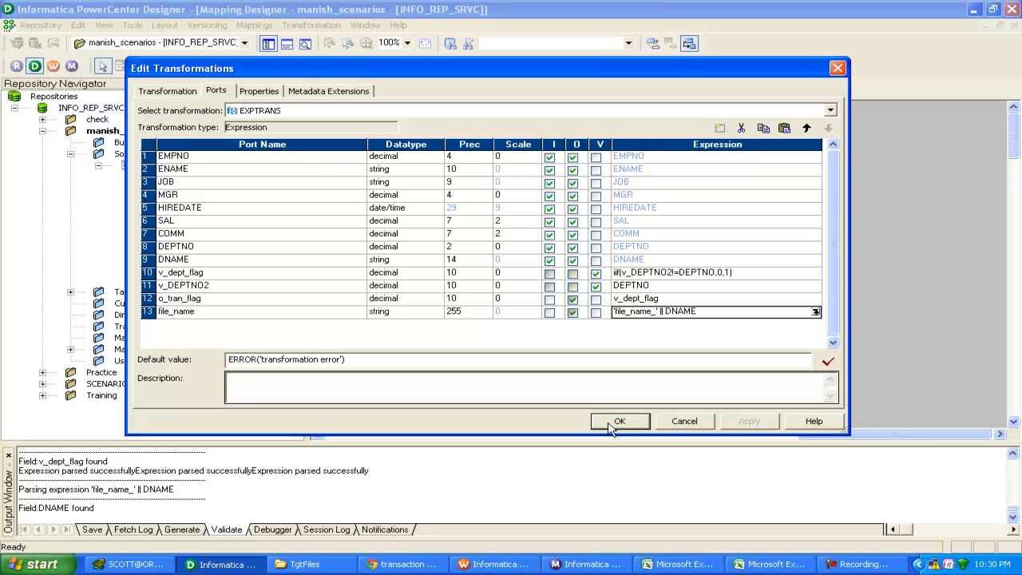
Clear and validate the file_name port's default value, and accept the EXPTRANS edits.
{"action": "left_click", "coordinate": [372, 364]}
{"action": "left_click_drag", "start_coordinate": [372, 363], "coordinate": [248, 369]}
{"action": "key", "text": "Delete"}
{"action": "left_click", "coordinate": [827, 362]}
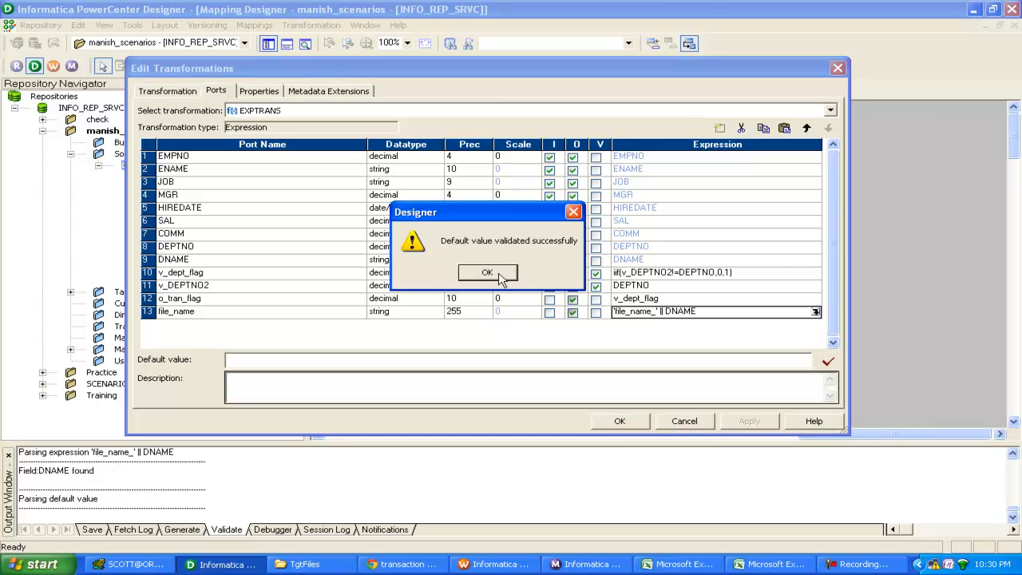
{"action": "left_click", "coordinate": [501, 275]}
{"action": "left_click", "coordinate": [622, 422]}
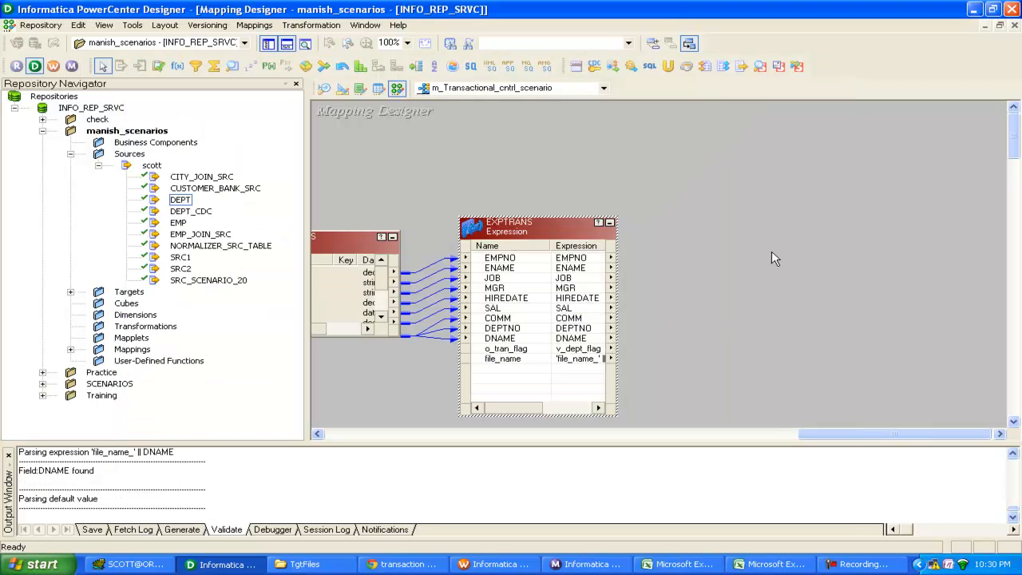
Save the mapping and add a Transaction Control transformation to the right of EXPTRANS, enlarged to about the same height.
{"action": "key", "text": "ctrl+s"}
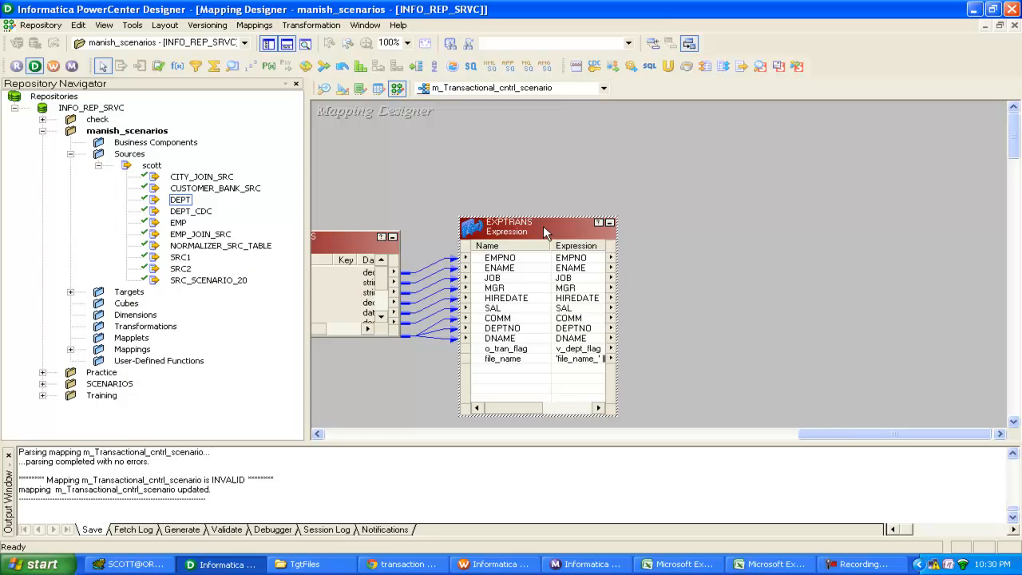
{"action": "left_click_drag", "start_coordinate": [543, 225], "coordinate": [543, 187]}
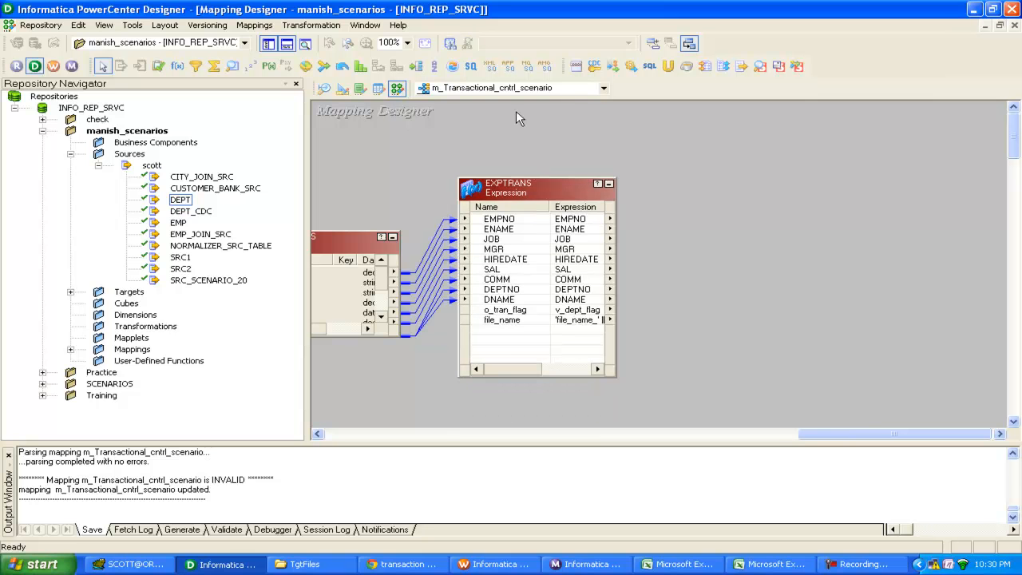
{"action": "left_click", "coordinate": [452, 67]}
{"action": "left_click", "coordinate": [825, 244]}
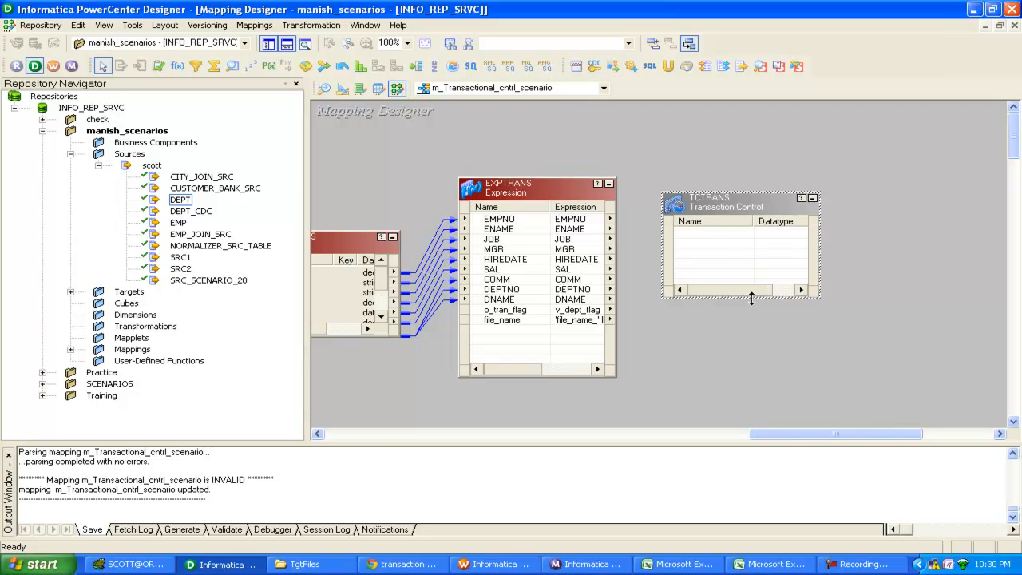
{"action": "left_click_drag", "start_coordinate": [751, 298], "coordinate": [752, 374]}
Copy and link all EXPTRANS ports into the TCTRANS transformation.
{"action": "right_click", "coordinate": [500, 222]}
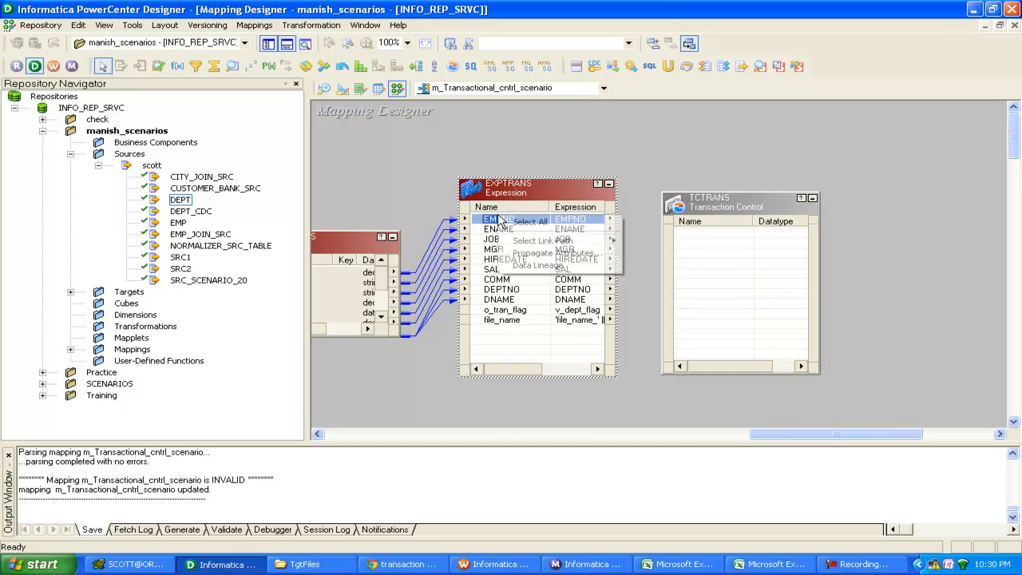
{"action": "left_click", "coordinate": [505, 222]}
{"action": "left_click_drag", "start_coordinate": [498, 217], "coordinate": [705, 250]}
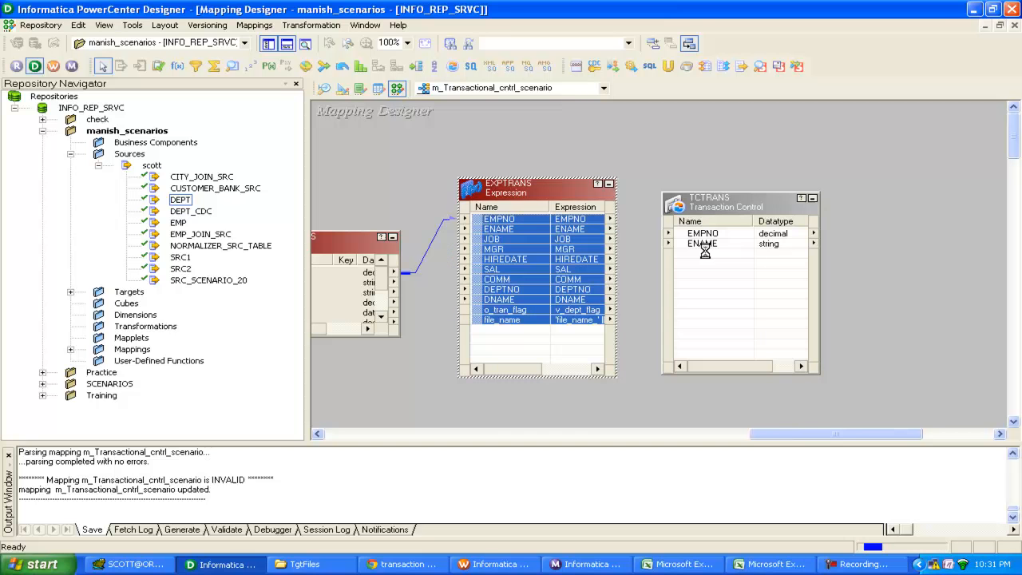
Edit TCTRANS's Transaction Control Condition, inserting iif(o_tran_flag=0, in front of TC_CONTINUE_TRANSACTION.
{"action": "double_click", "coordinate": [725, 210]}
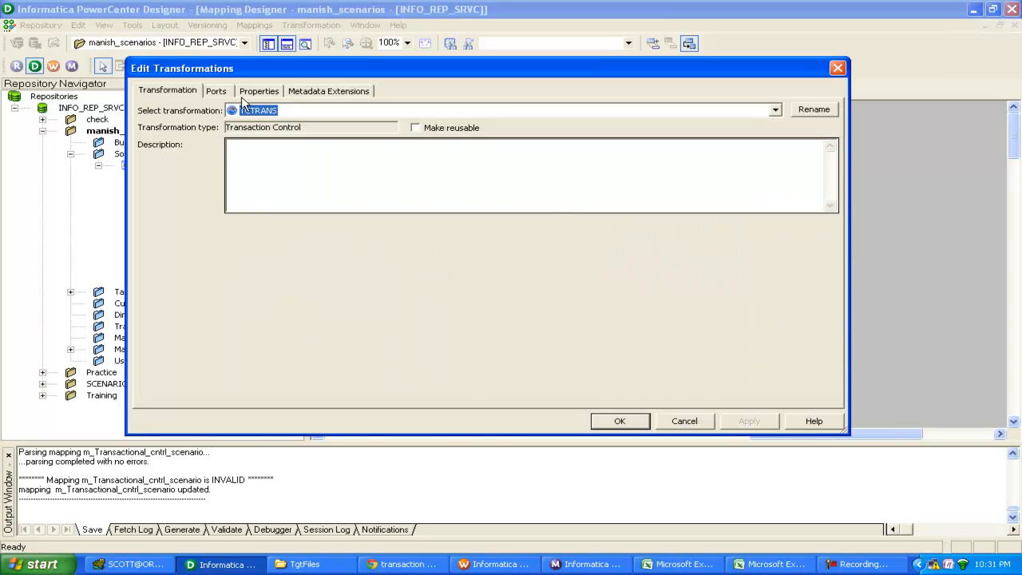
{"action": "left_click", "coordinate": [259, 92]}
{"action": "left_click", "coordinate": [820, 153]}
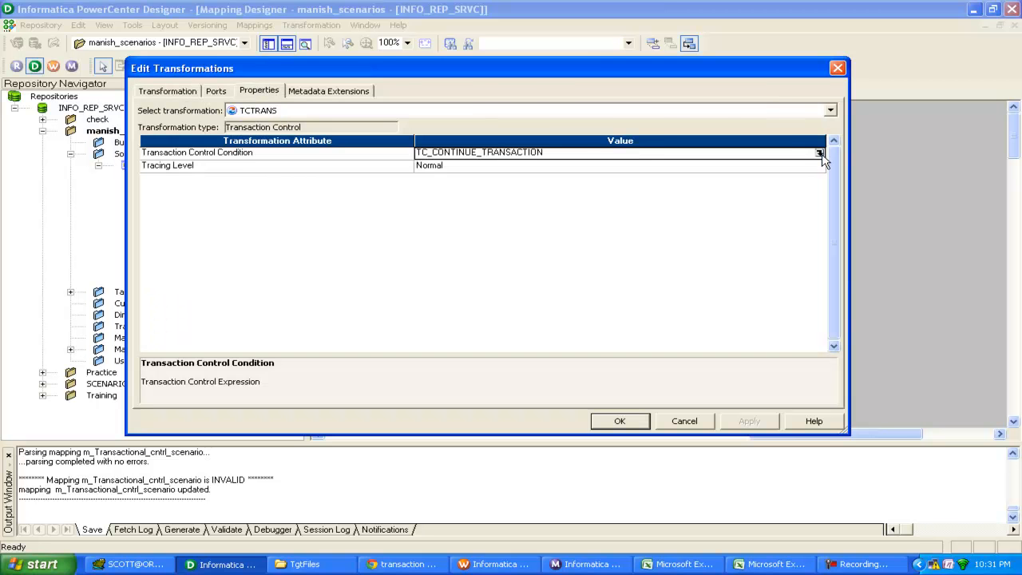
{"action": "left_click", "coordinate": [819, 153]}
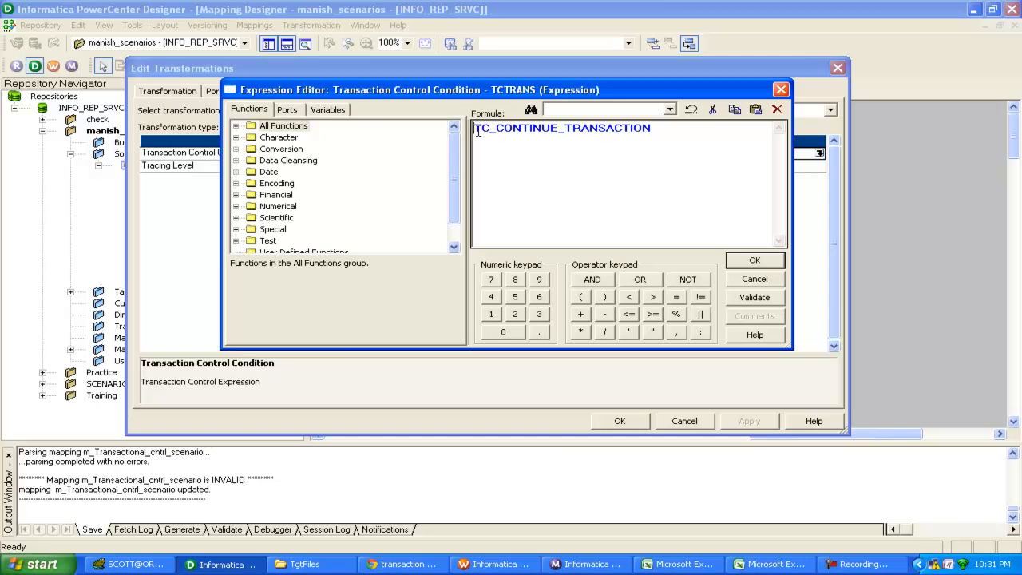
{"action": "type", "text": "ii"}
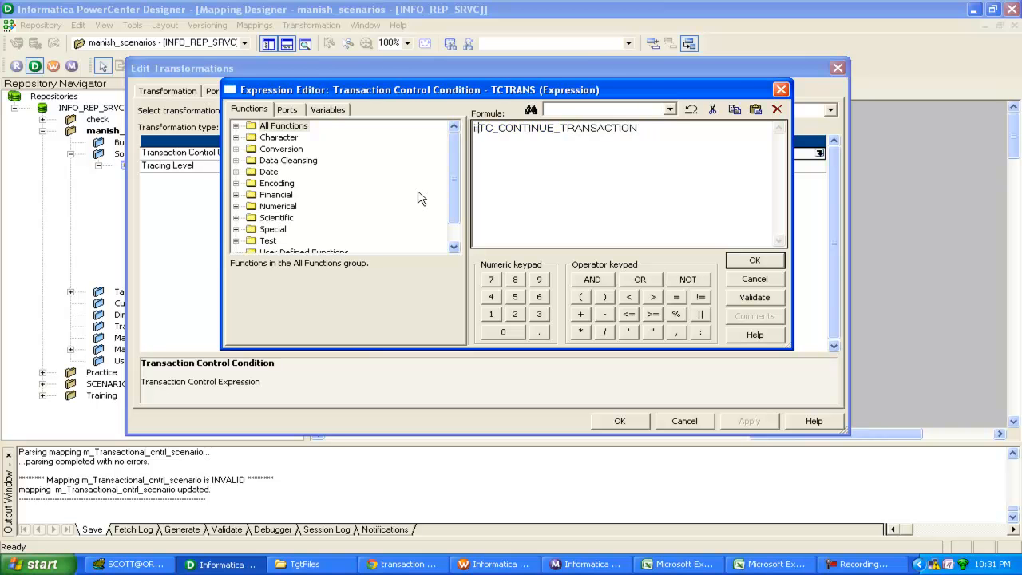
{"action": "type", "text": "f("}
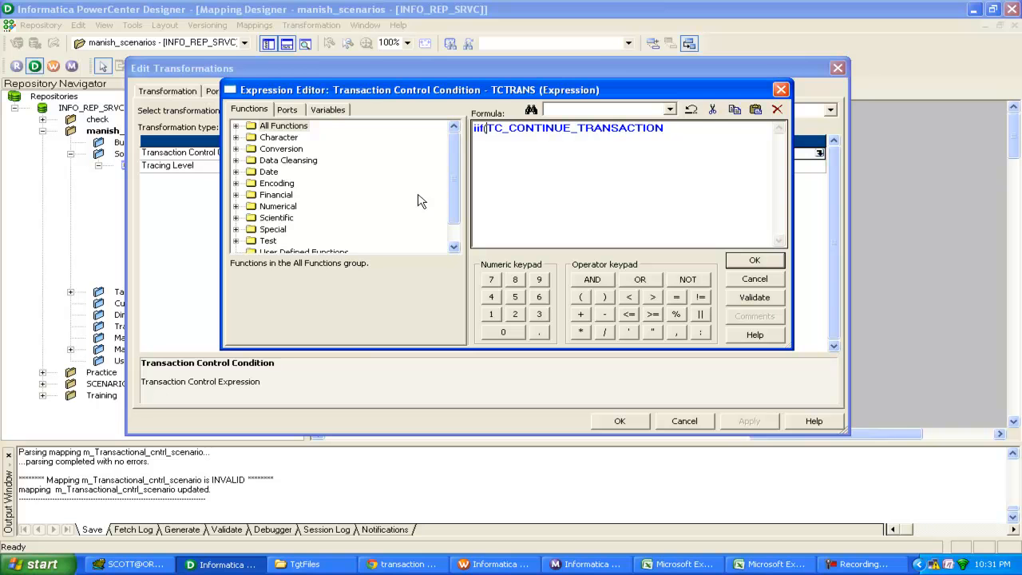
{"action": "left_click", "coordinate": [287, 110]}
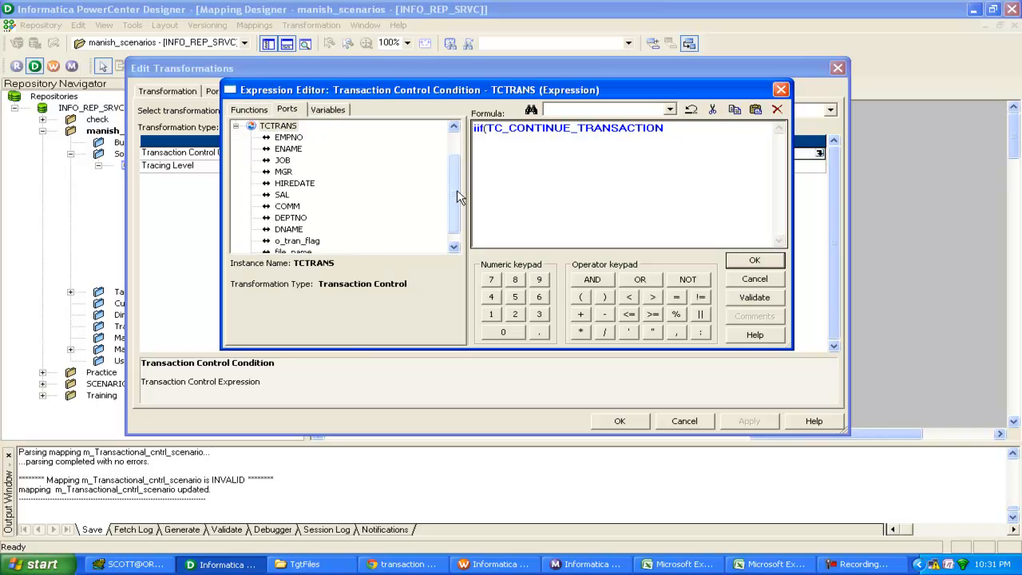
{"action": "left_click_drag", "start_coordinate": [458, 191], "coordinate": [457, 204]}
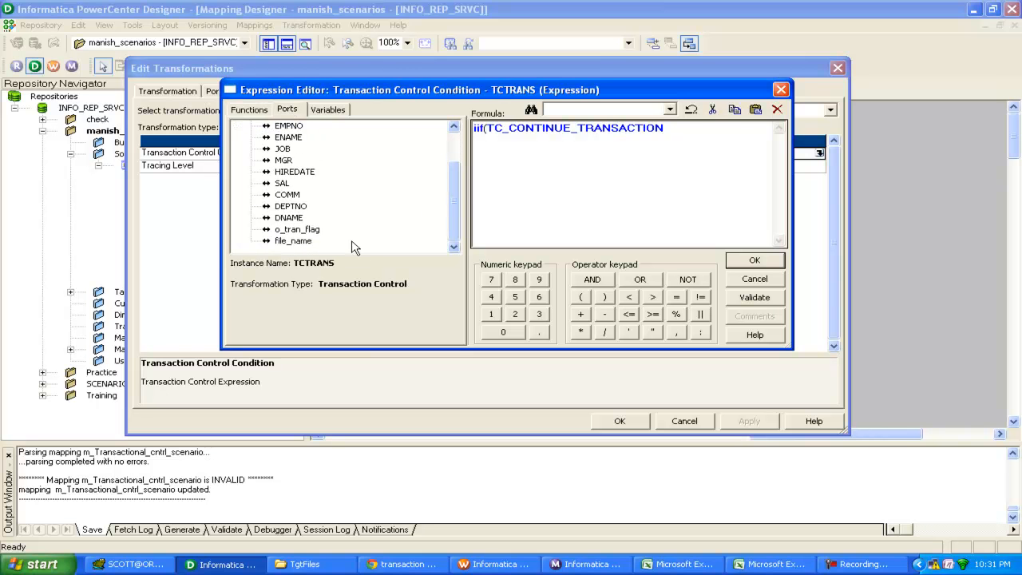
{"action": "double_click", "coordinate": [297, 230]}
{"action": "type", "text": "="}
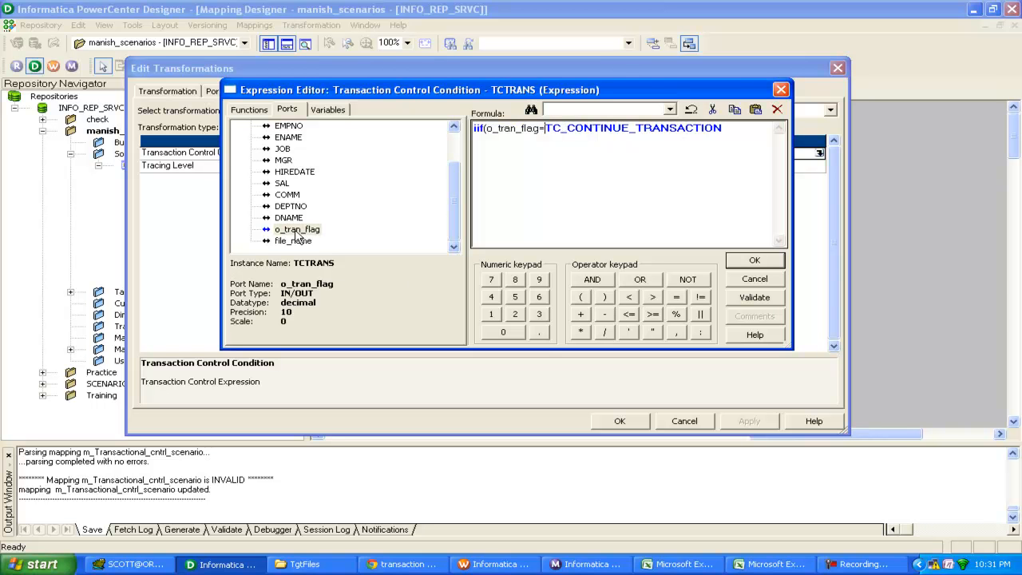
{"action": "type", "text": "0"}
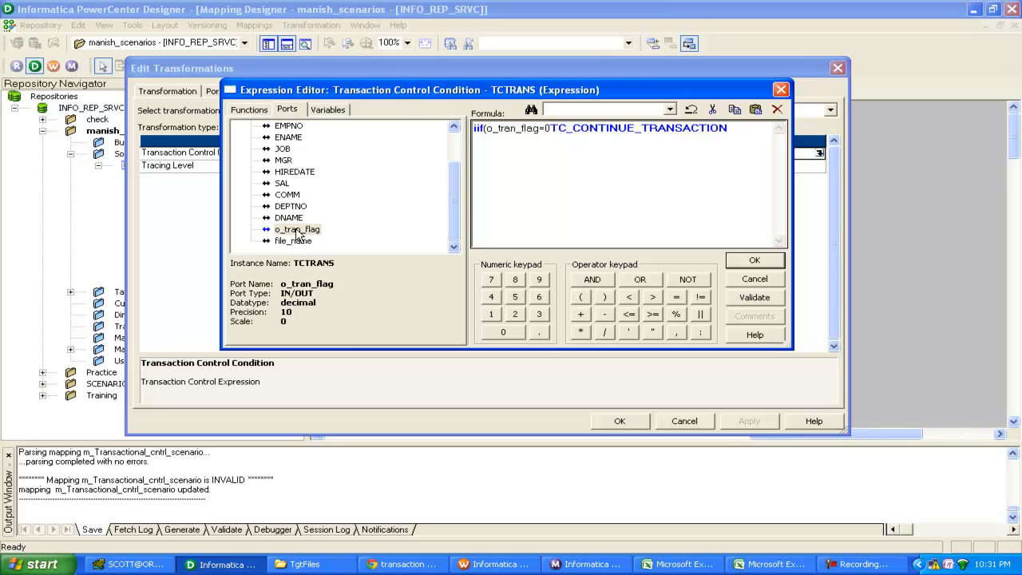
{"action": "type", "text": ","}
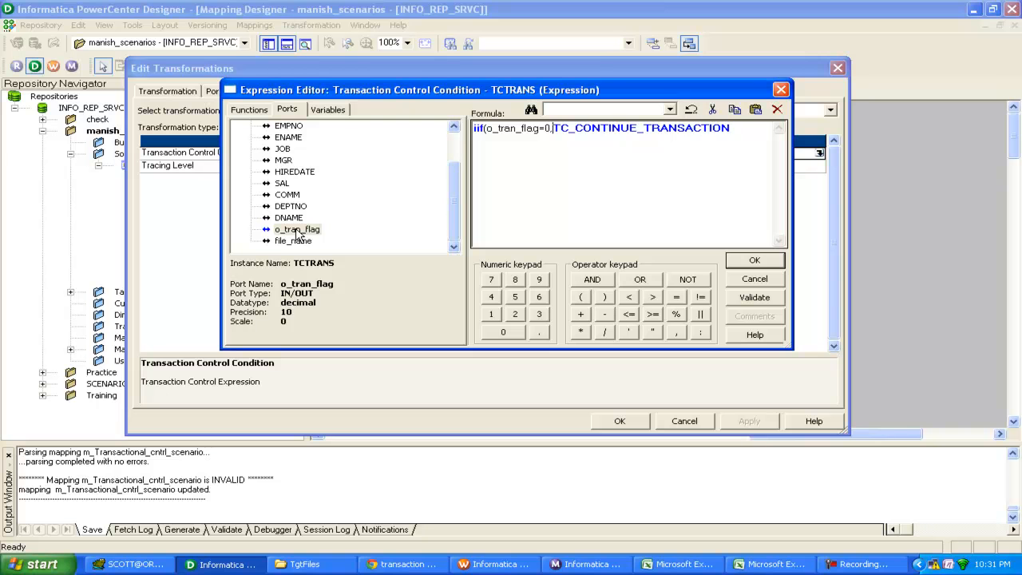
Complete the condition as iif(o_tran_flag=0,tc_commit_before,TC_CONTINUE_TRANSACTION).
{"action": "type", "text": "tc_"}
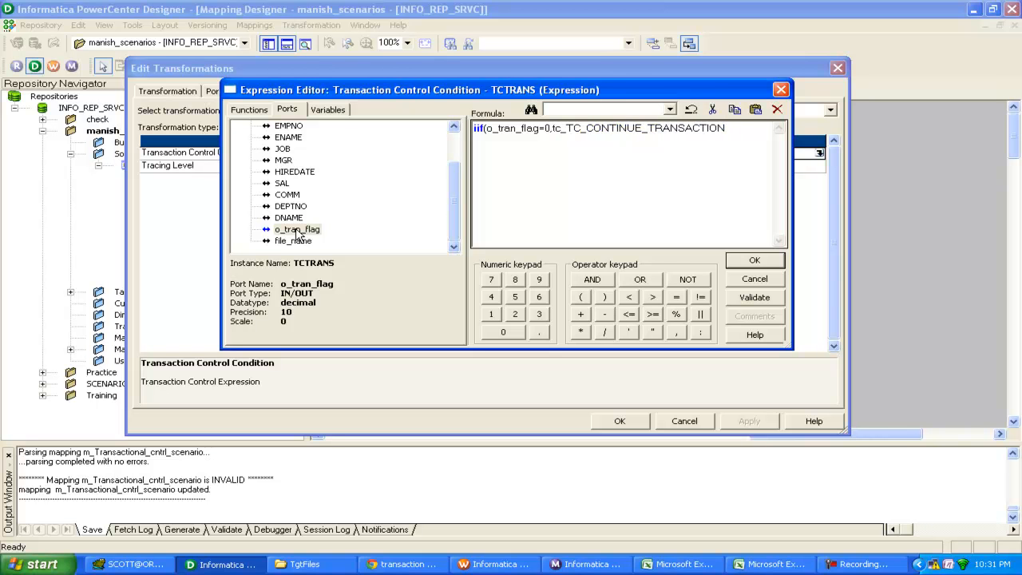
{"action": "type", "text": "commit"}
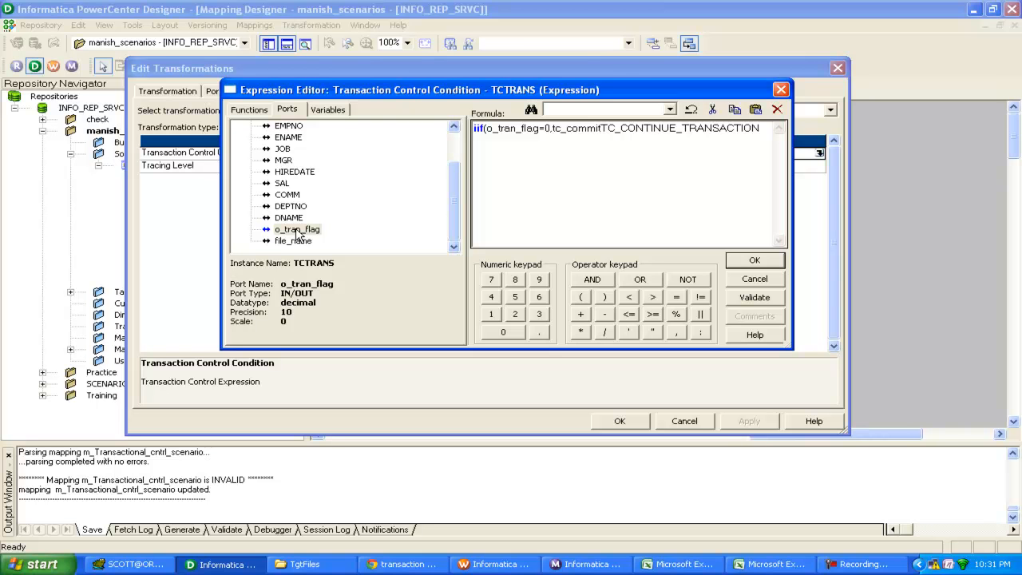
{"action": "type", "text": "_before"}
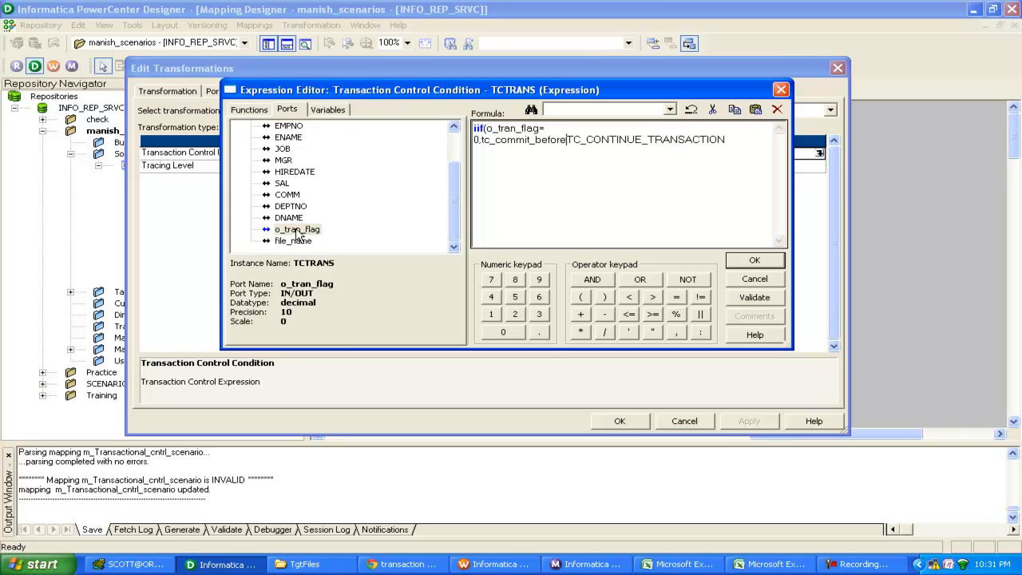
{"action": "type", "text": ","}
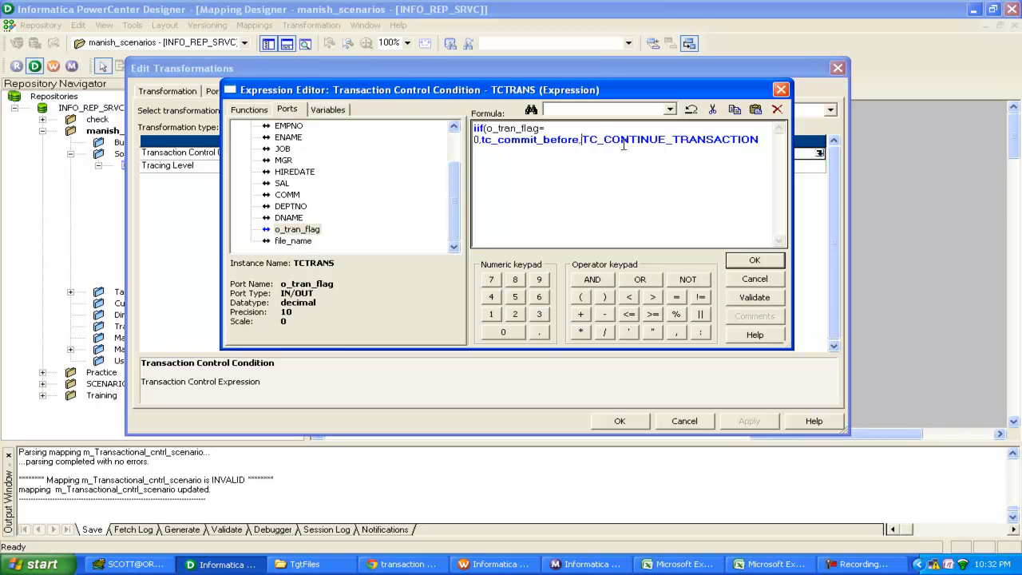
{"action": "left_click", "coordinate": [754, 155]}
{"action": "type", "text": ")"}
Validate and apply the transaction control condition, and show TCTRANS's ports.
{"action": "left_click", "coordinate": [737, 299]}
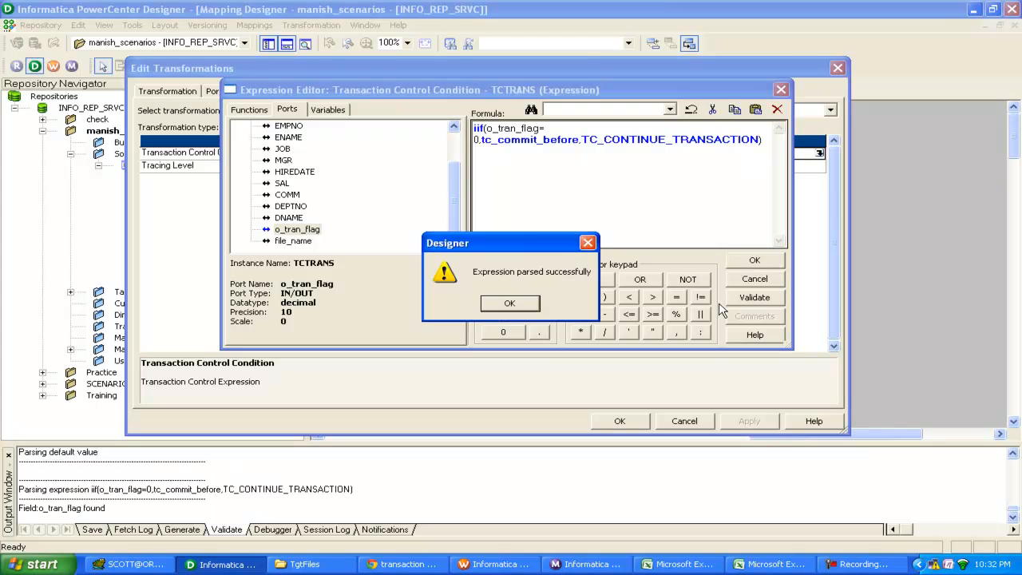
{"action": "key", "text": "Return"}
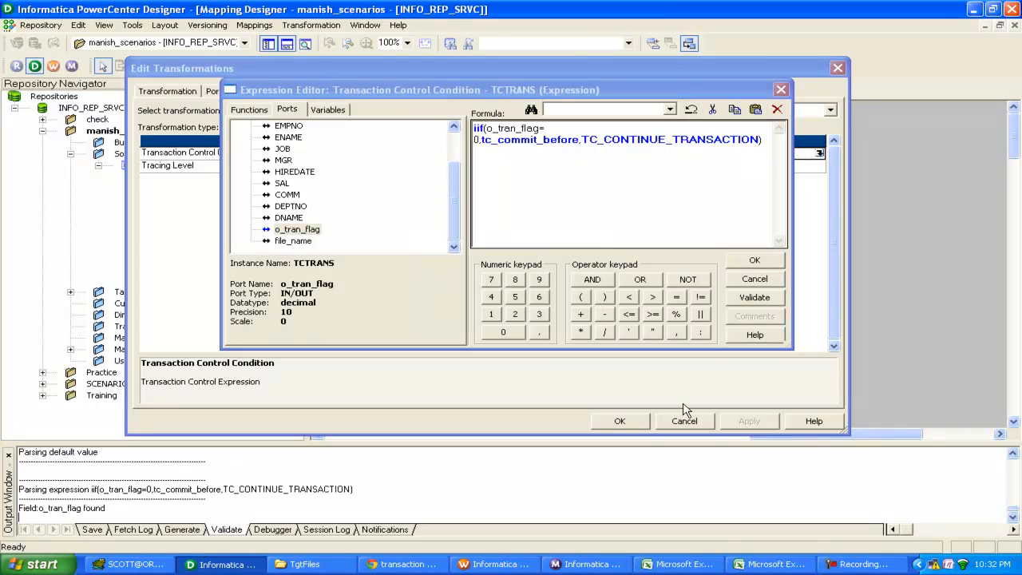
{"action": "left_click", "coordinate": [754, 263]}
{"action": "left_click", "coordinate": [743, 422]}
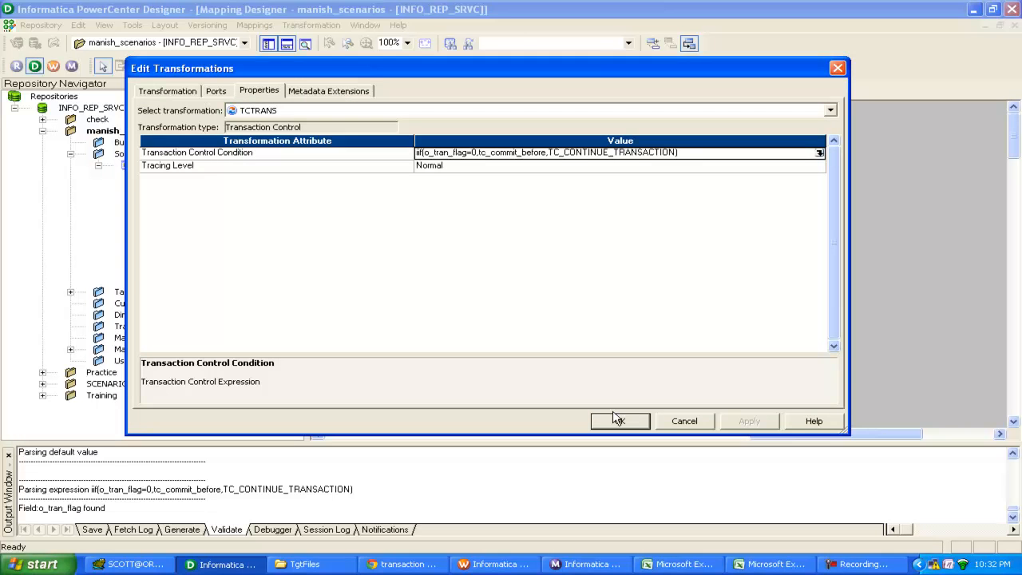
{"action": "left_click", "coordinate": [221, 92]}
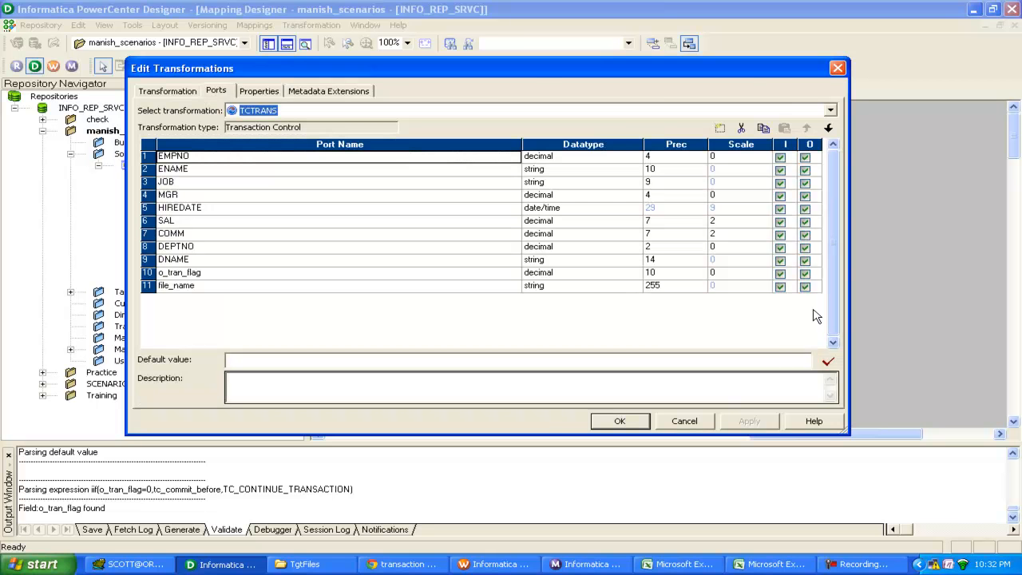
Close the TCTRANS editor, add the EMP_RANK flat file target to the mapping and enlarge it until all its ports show.
{"action": "key", "text": "Return"}
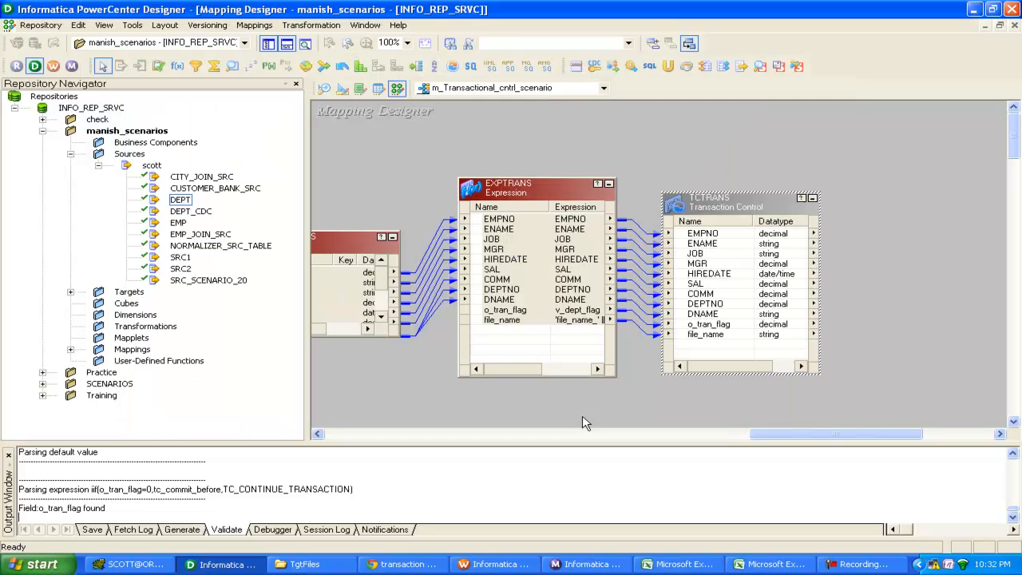
{"action": "left_click", "coordinate": [98, 165]}
{"action": "left_click", "coordinate": [70, 177]}
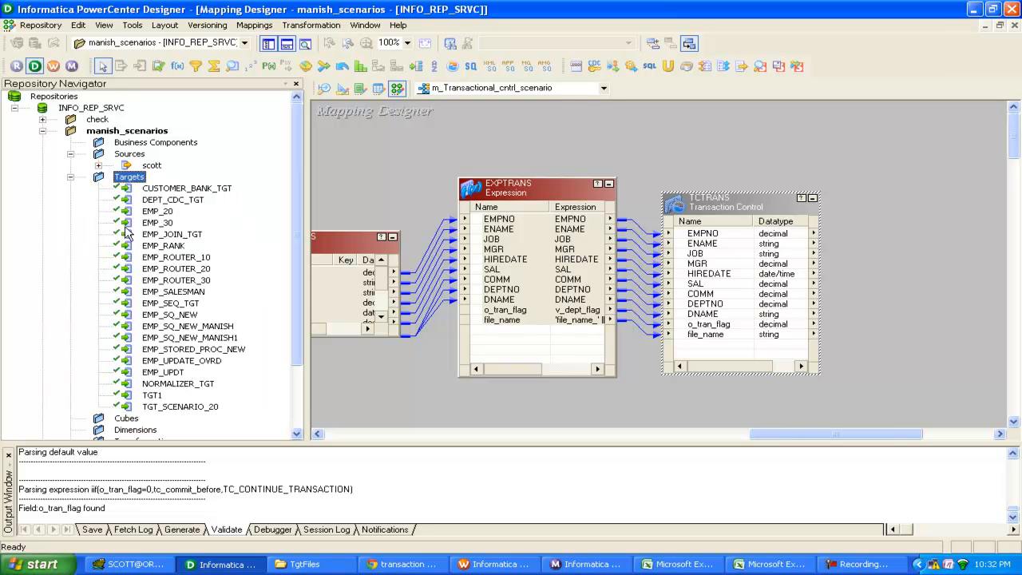
{"action": "left_click", "coordinate": [167, 246]}
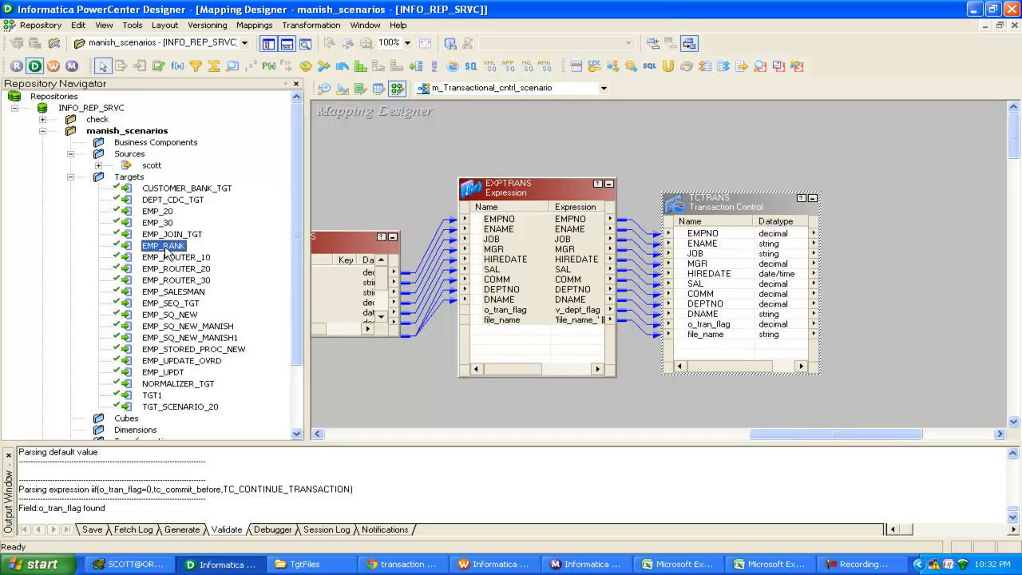
{"action": "left_click_drag", "start_coordinate": [166, 251], "coordinate": [738, 314]}
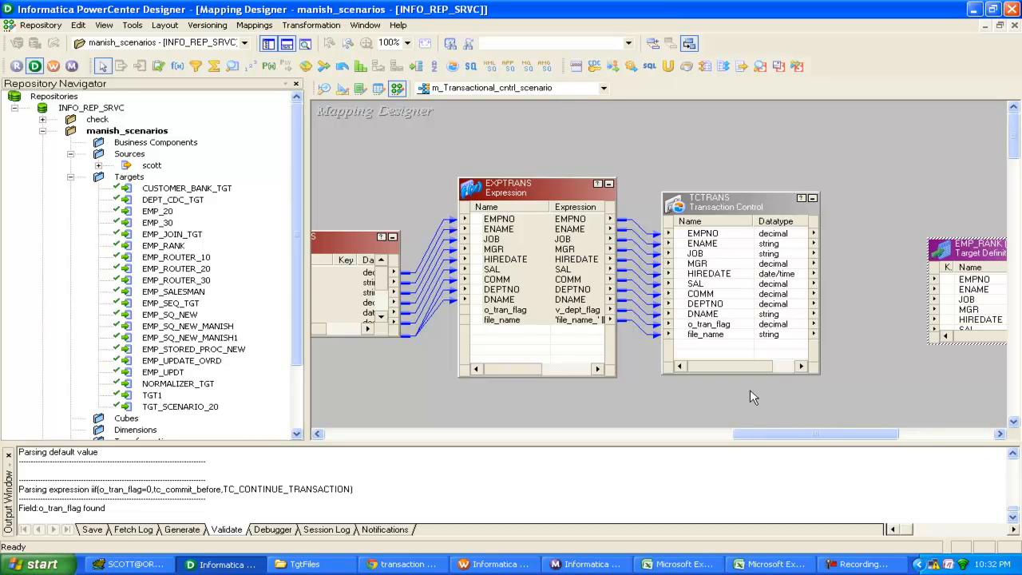
{"action": "left_click_drag", "start_coordinate": [850, 434], "coordinate": [886, 436]}
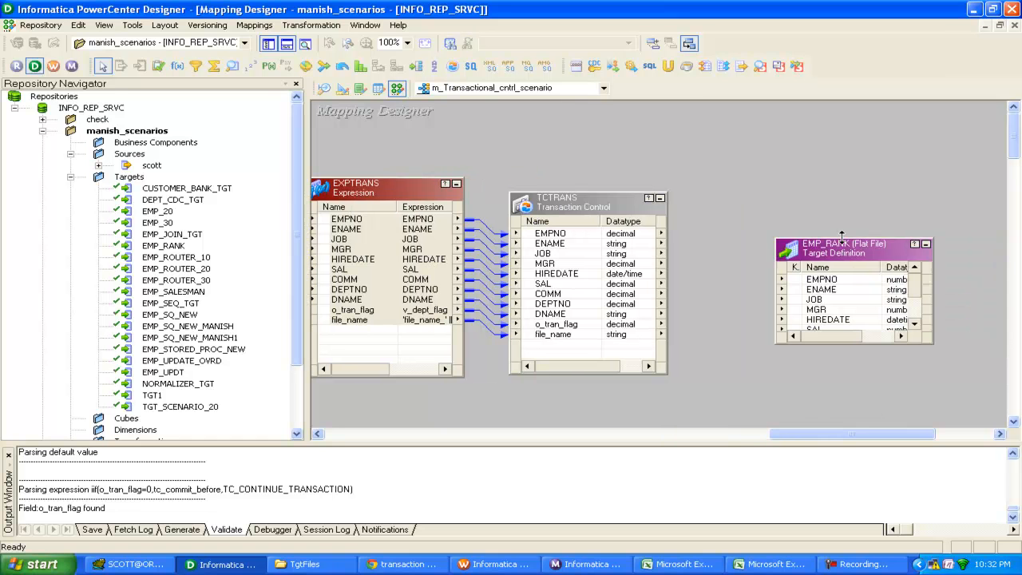
{"action": "left_click_drag", "start_coordinate": [842, 238], "coordinate": [842, 154]}
Try linking TCTRANS's EMPNO through DNAME ports to the EMP_RANK target, and remove those links.
{"action": "right_click", "coordinate": [549, 233]}
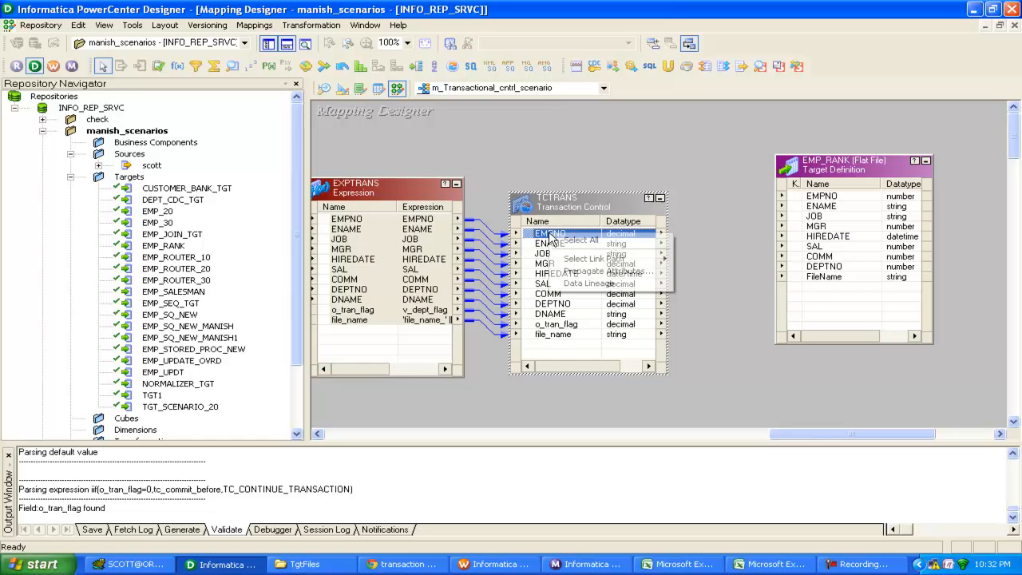
{"action": "left_click", "coordinate": [543, 250]}
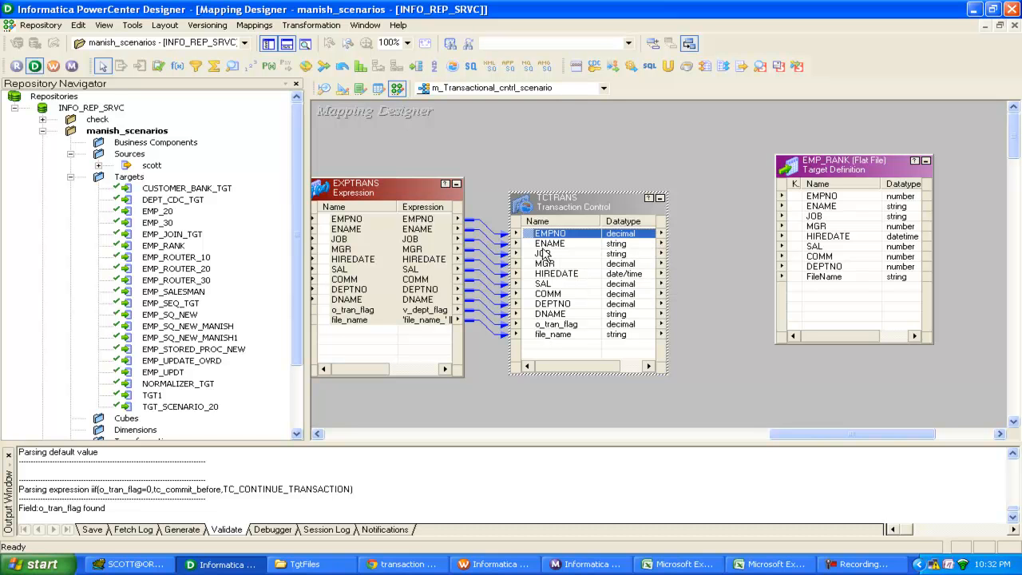
{"action": "left_click", "coordinate": [576, 314], "text": "shift"}
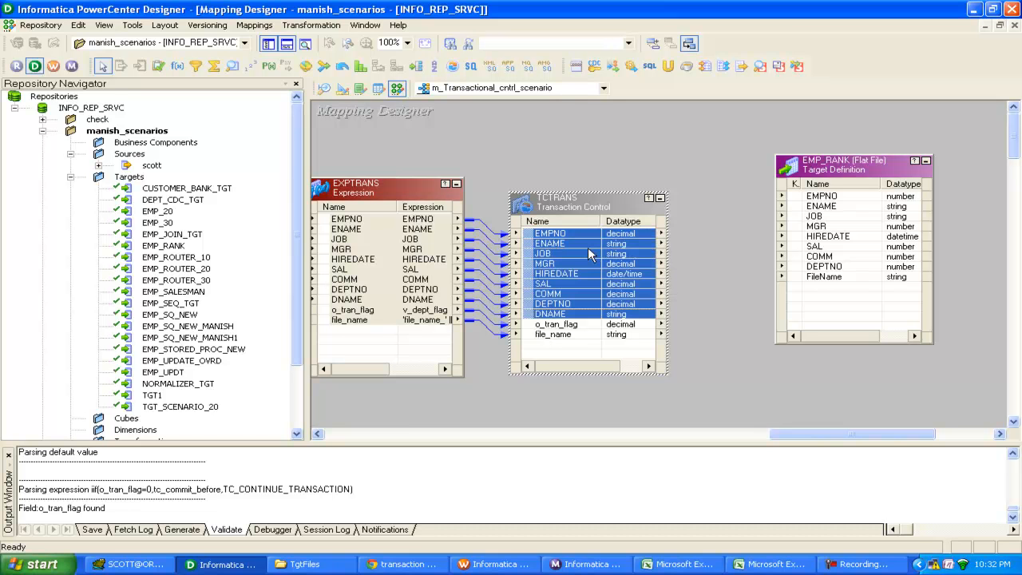
{"action": "left_click_drag", "start_coordinate": [589, 254], "coordinate": [796, 208]}
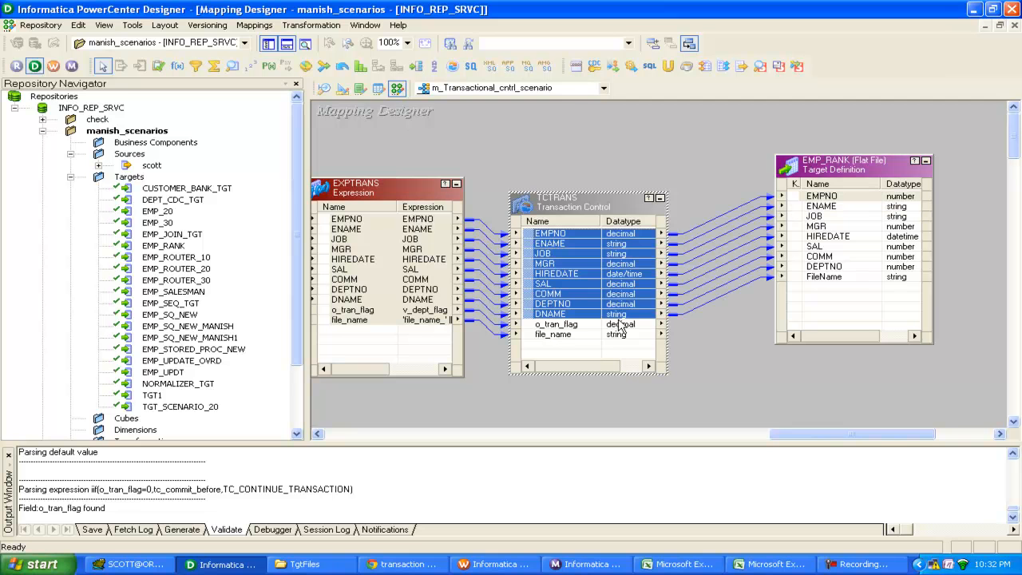
{"action": "left_click", "coordinate": [711, 352]}
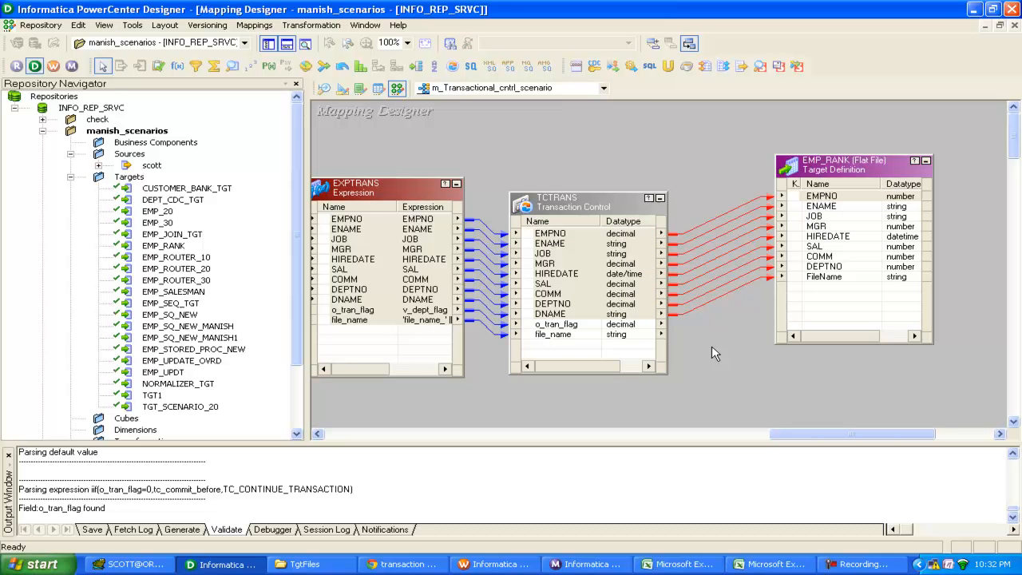
{"action": "key", "text": "Delete"}
Link TCTRANS's EMPNO through DEPTNO ports to the matching ports of the EMP_RANK target.
{"action": "left_click", "coordinate": [547, 237]}
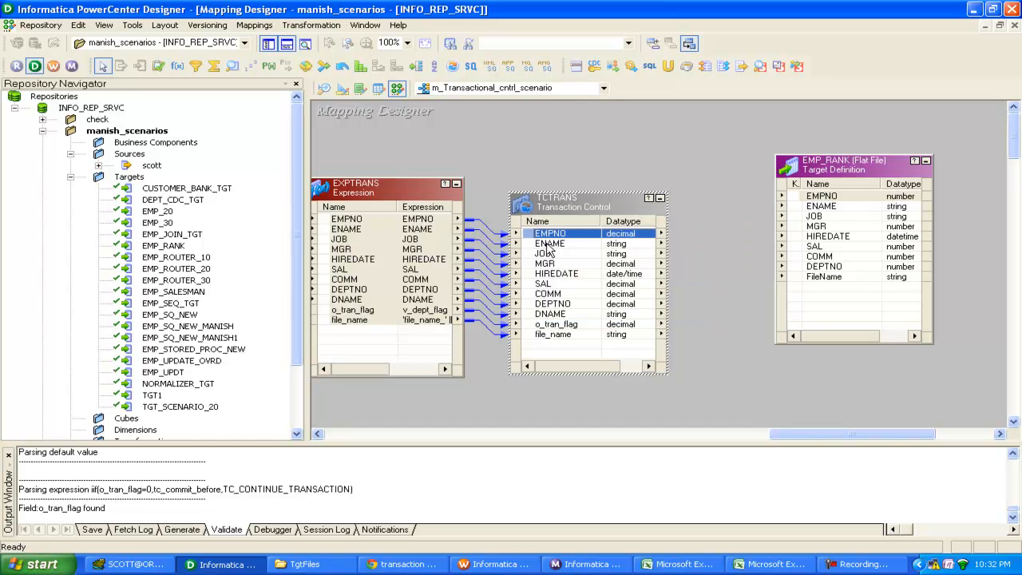
{"action": "key", "text": "shift+Down"}
{"action": "key", "text": "shift+Down"}
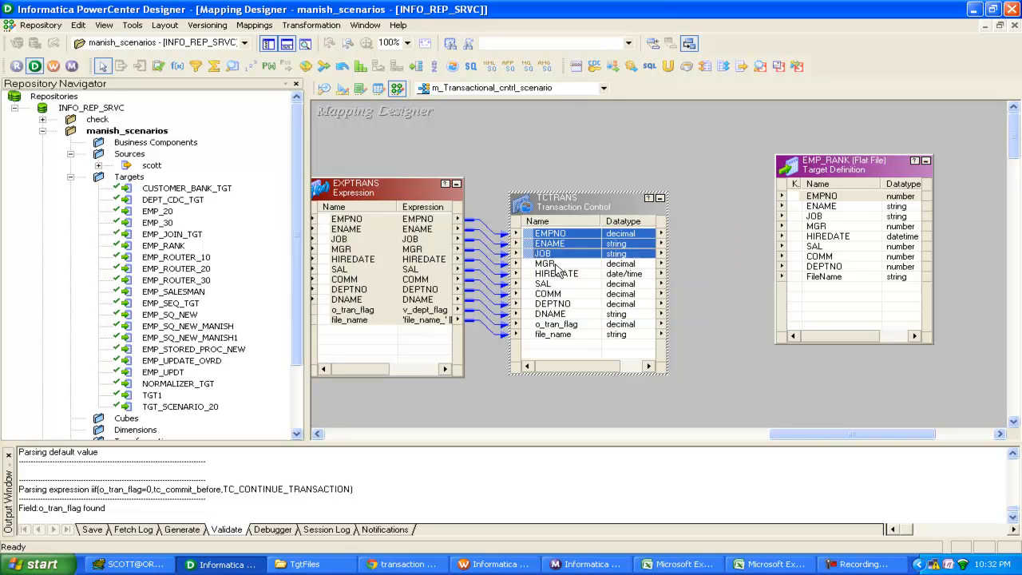
{"action": "key", "text": "shift+Down"}
{"action": "left_click_drag", "start_coordinate": [559, 305], "coordinate": [799, 199]}
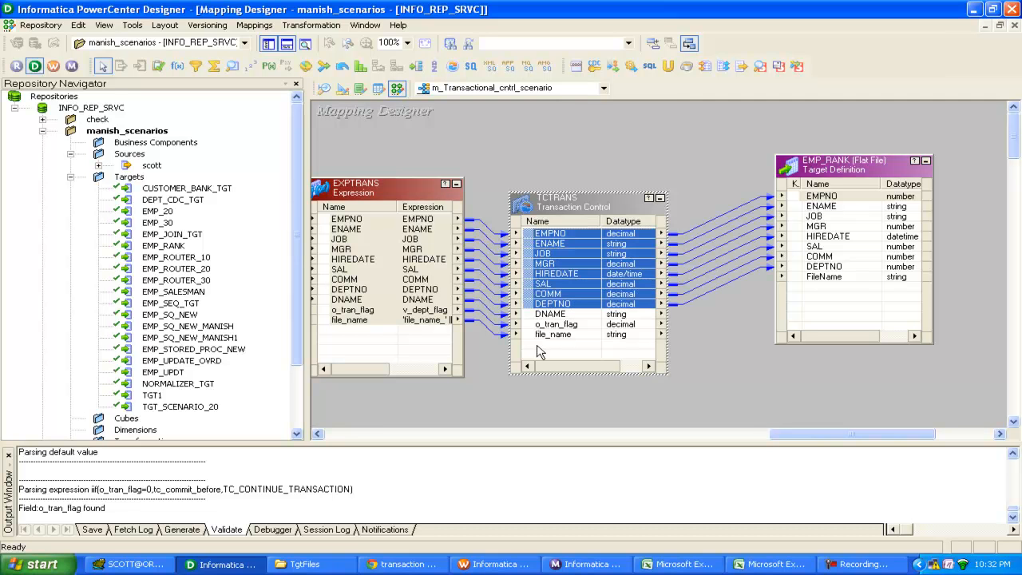
Link TCTRANS's file_name port to the FileName port of EMP_RANK and save the mapping.
{"action": "left_click", "coordinate": [553, 335]}
{"action": "left_click_drag", "start_coordinate": [554, 339], "coordinate": [816, 286]}
{"action": "key", "text": "ctrl+s"}
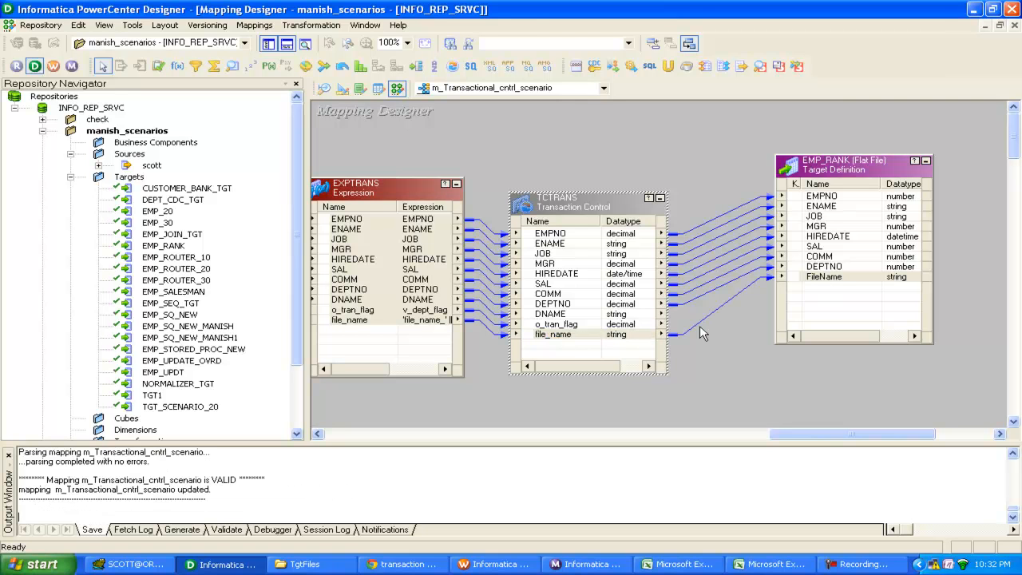
Switch to PowerCenter Workflow Manager and close the open wf_m_Transactional workflow.
{"action": "left_click", "coordinate": [476, 566]}
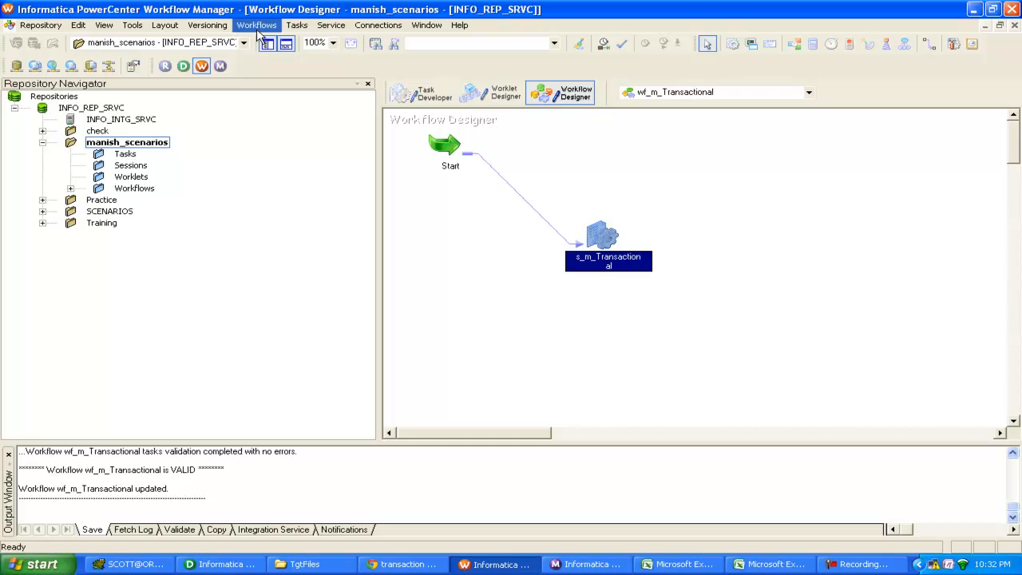
{"action": "left_click", "coordinate": [257, 26]}
{"action": "left_click", "coordinate": [264, 73]}
Create a session for the m_Transactional_cntrl_scenario mapping inside a new workflow named wf_m_Transactional_cntrl_scenario.
{"action": "left_click", "coordinate": [257, 26]}
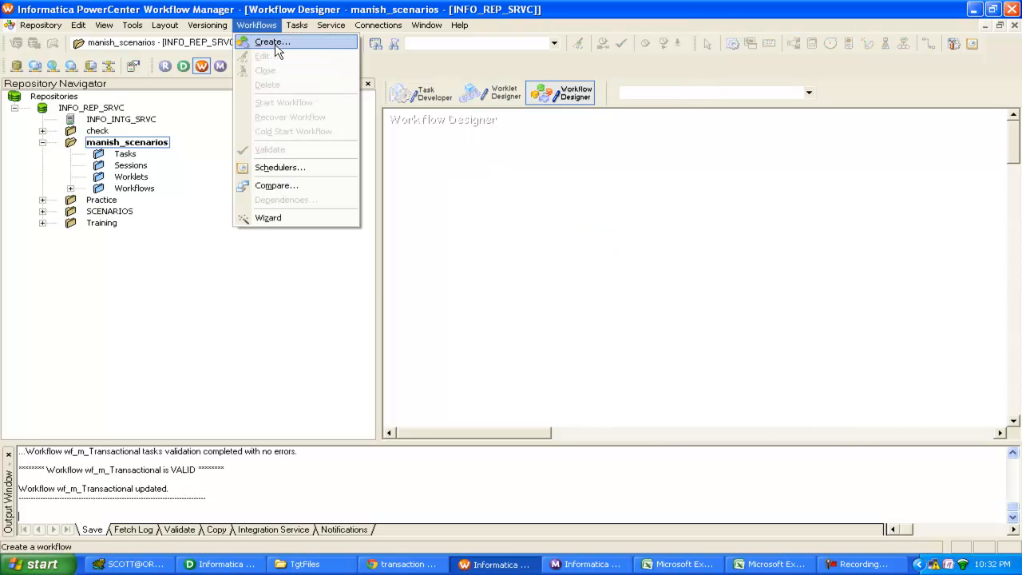
{"action": "left_click", "coordinate": [733, 48]}
{"action": "left_click", "coordinate": [582, 200]}
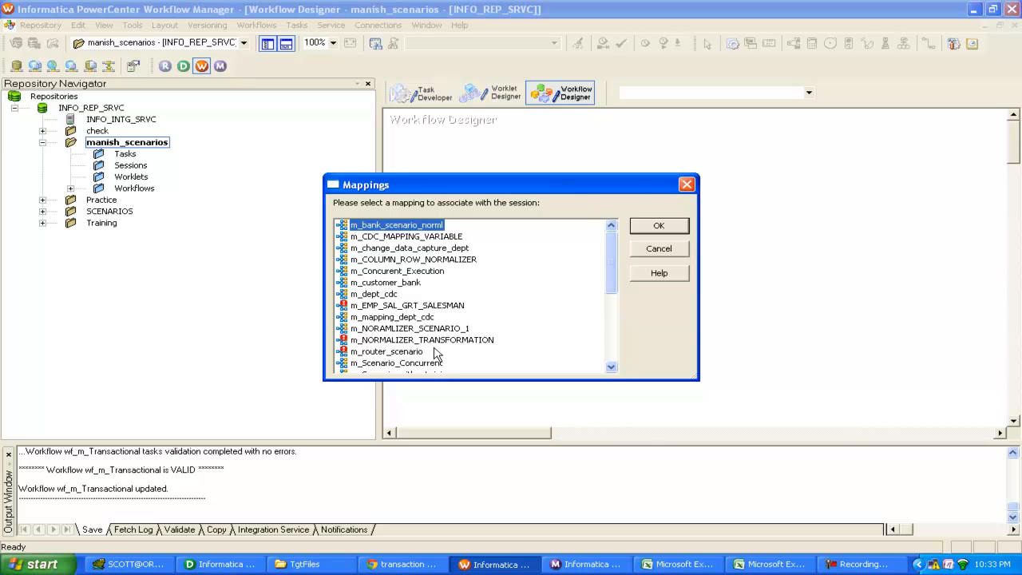
{"action": "left_click_drag", "start_coordinate": [613, 282], "coordinate": [527, 346]}
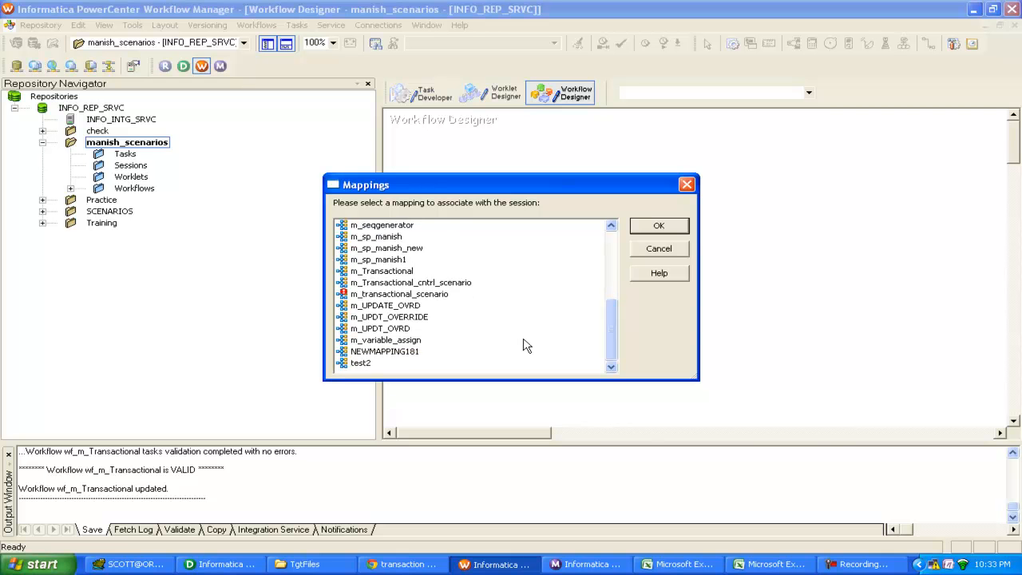
{"action": "left_click", "coordinate": [202, 567]}
{"action": "key", "text": "alt+Tab"}
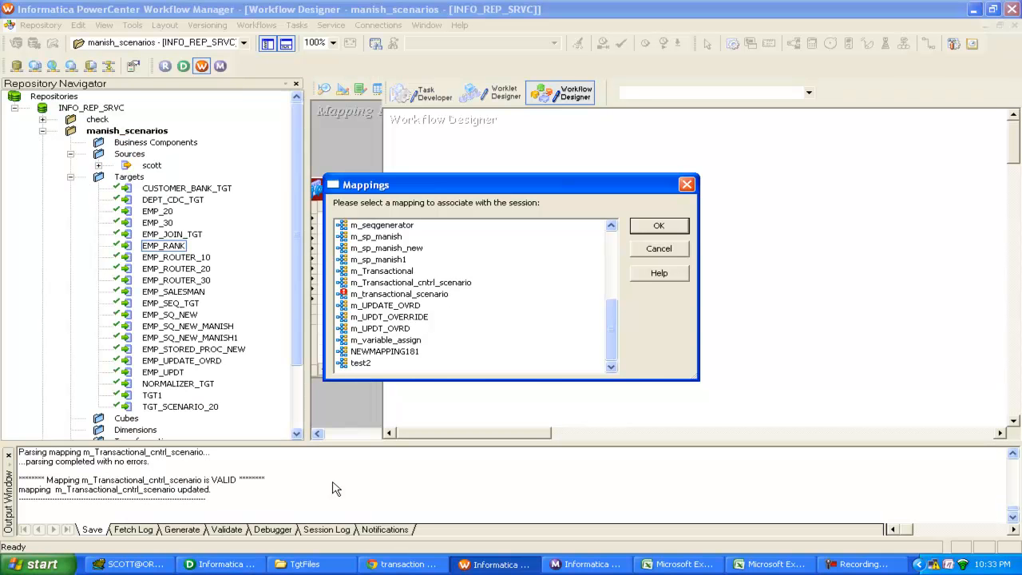
{"action": "left_click", "coordinate": [447, 282]}
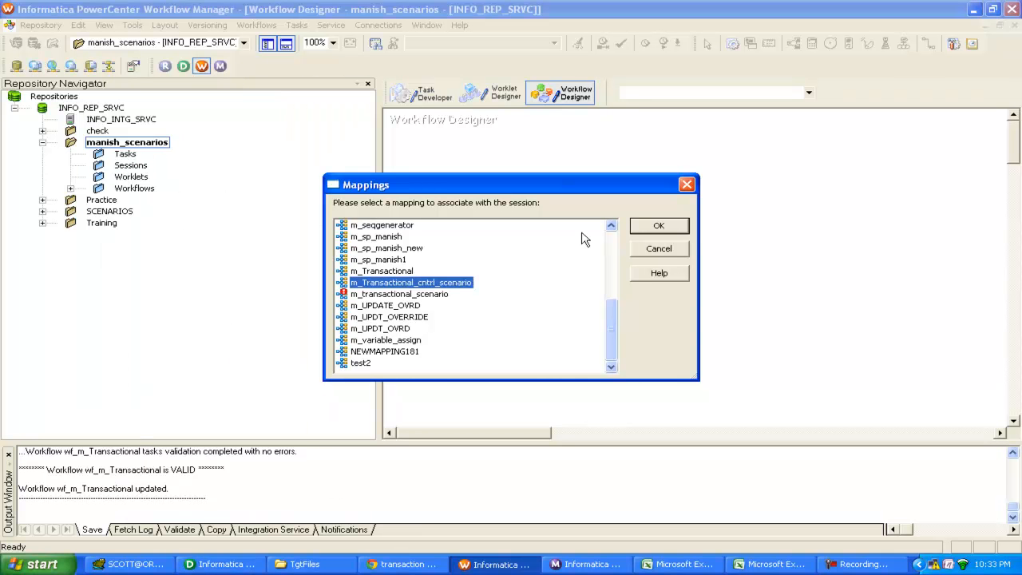
{"action": "left_click", "coordinate": [657, 227]}
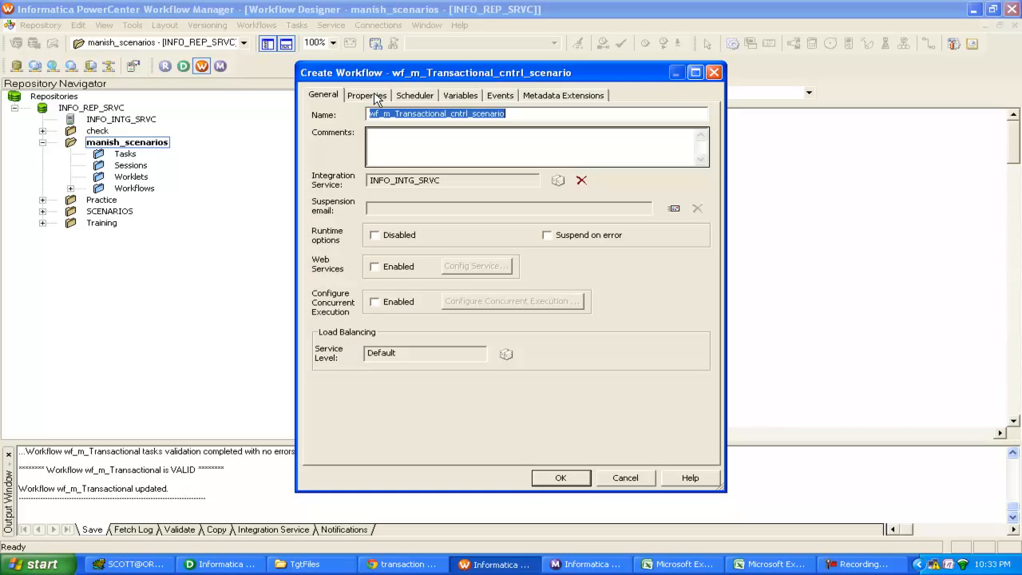
{"action": "left_click", "coordinate": [564, 479]}
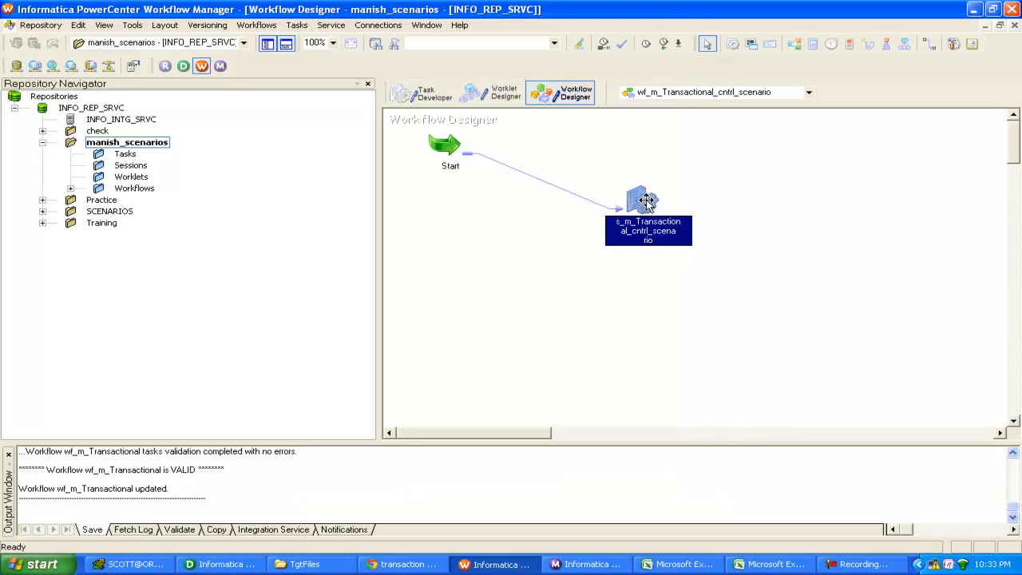
Edit the session s_m_Transactional_cntrl_scenario and set the relational connection of the SQ_EMP source to scott.
{"action": "double_click", "coordinate": [647, 202]}
{"action": "left_click", "coordinate": [386, 33]}
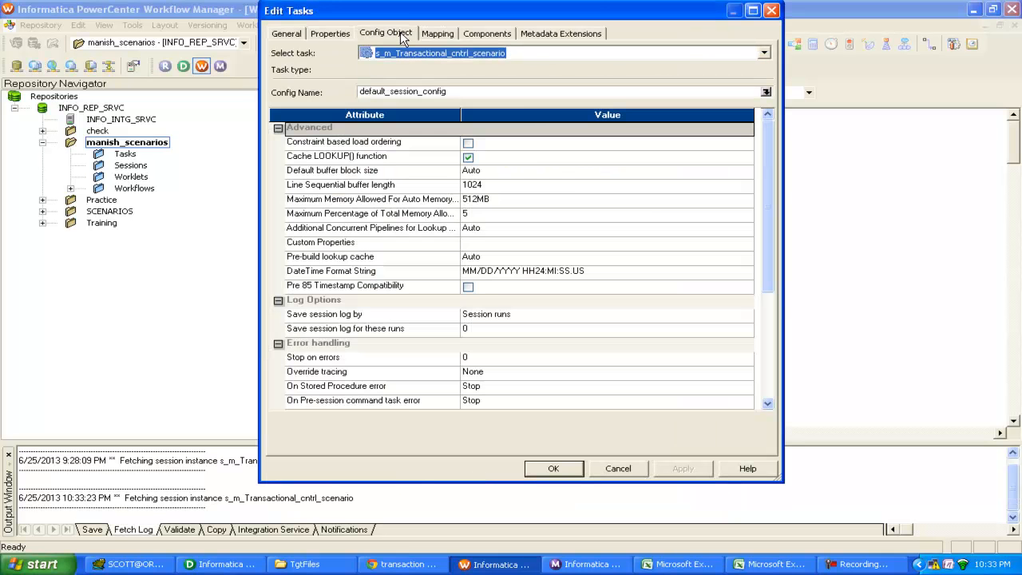
{"action": "left_click", "coordinate": [437, 34]}
{"action": "left_click", "coordinate": [335, 145]}
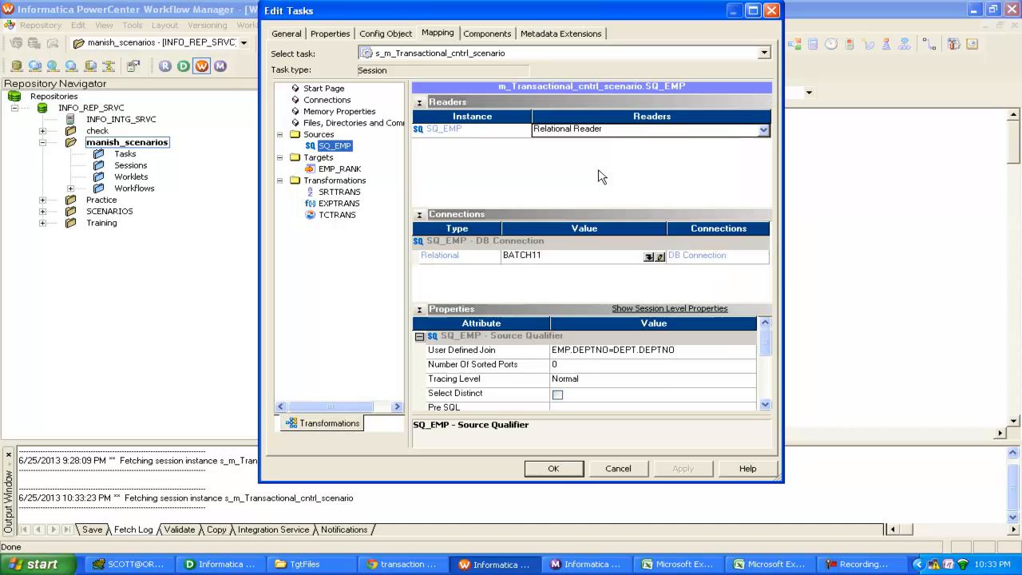
{"action": "left_click", "coordinate": [650, 257]}
{"action": "left_click", "coordinate": [650, 257]}
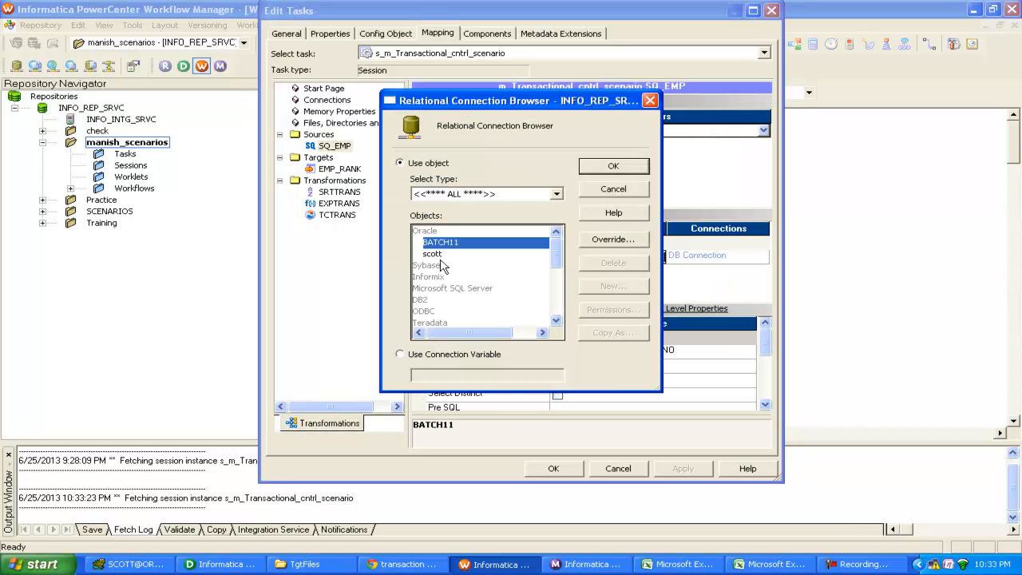
{"action": "left_click", "coordinate": [436, 254]}
{"action": "left_click", "coordinate": [621, 167]}
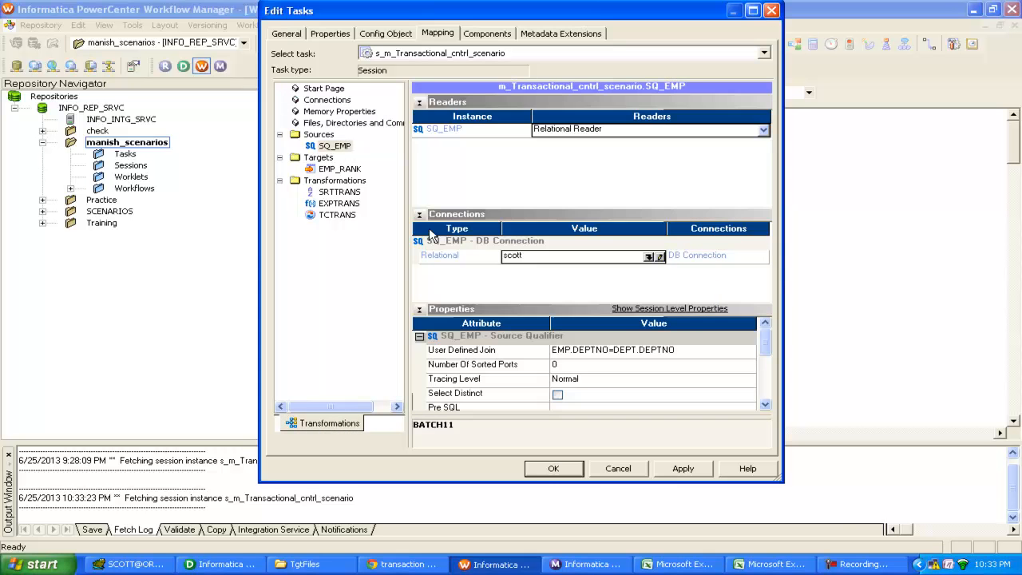
Set the Header Options of the EMP_RANK target to Output Field Names.
{"action": "left_click", "coordinate": [339, 169]}
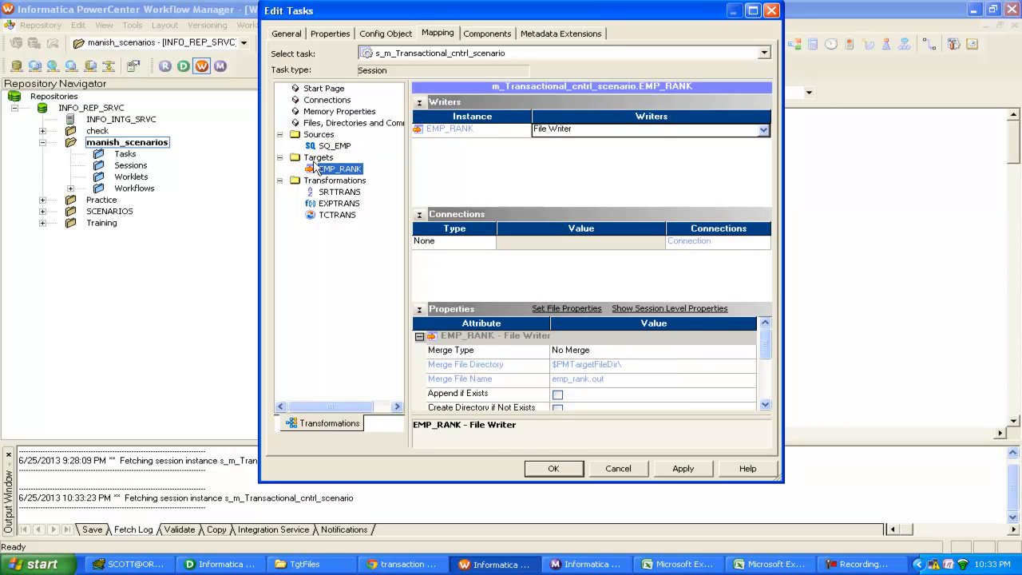
{"action": "left_click", "coordinate": [766, 407]}
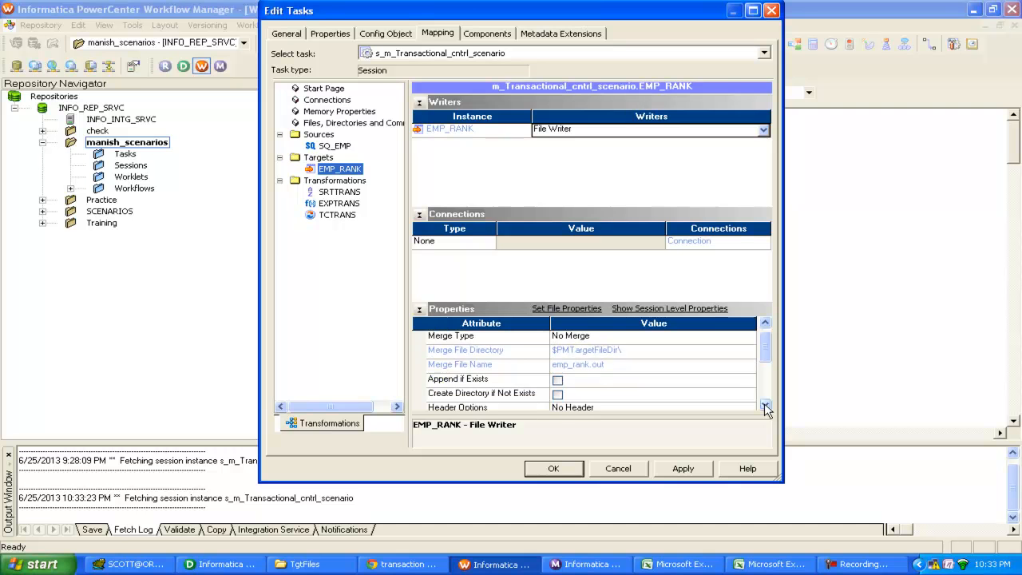
{"action": "left_click", "coordinate": [766, 406]}
{"action": "left_click", "coordinate": [765, 407]}
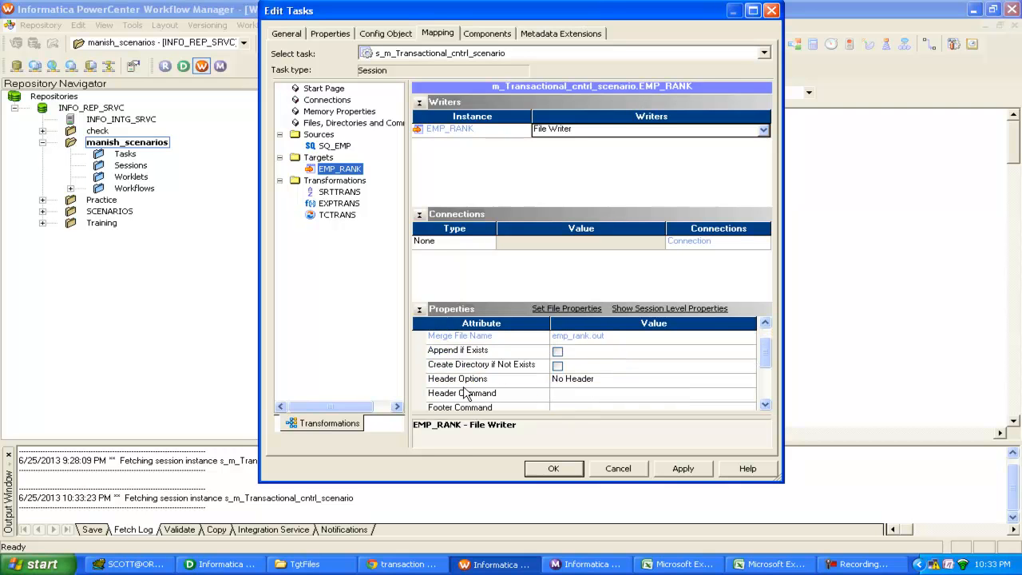
{"action": "left_click", "coordinate": [597, 381]}
{"action": "left_click", "coordinate": [591, 405]}
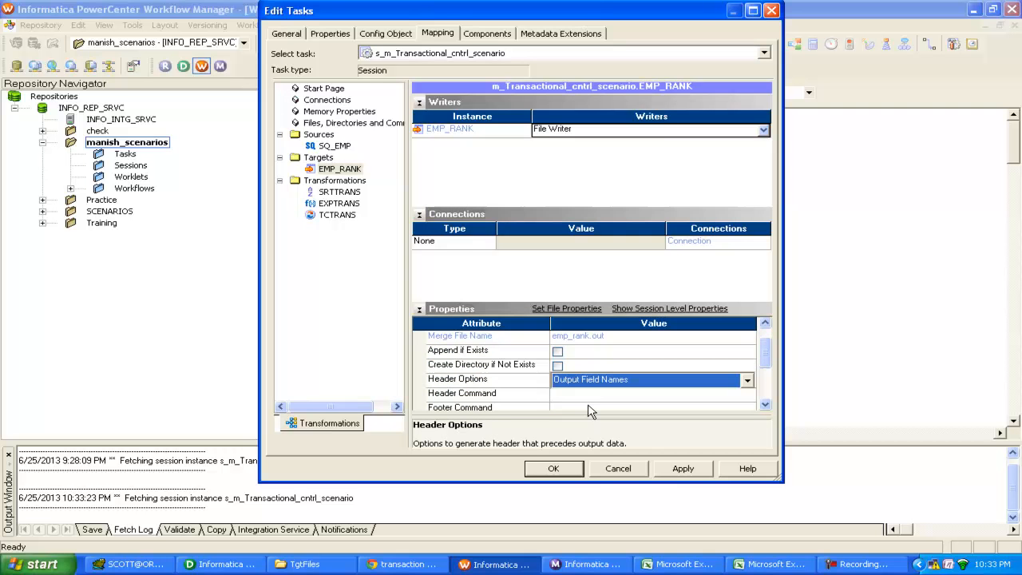
Review the remaining EMP_RANK target properties and its Delimited flat file setting.
{"action": "left_click", "coordinate": [765, 405]}
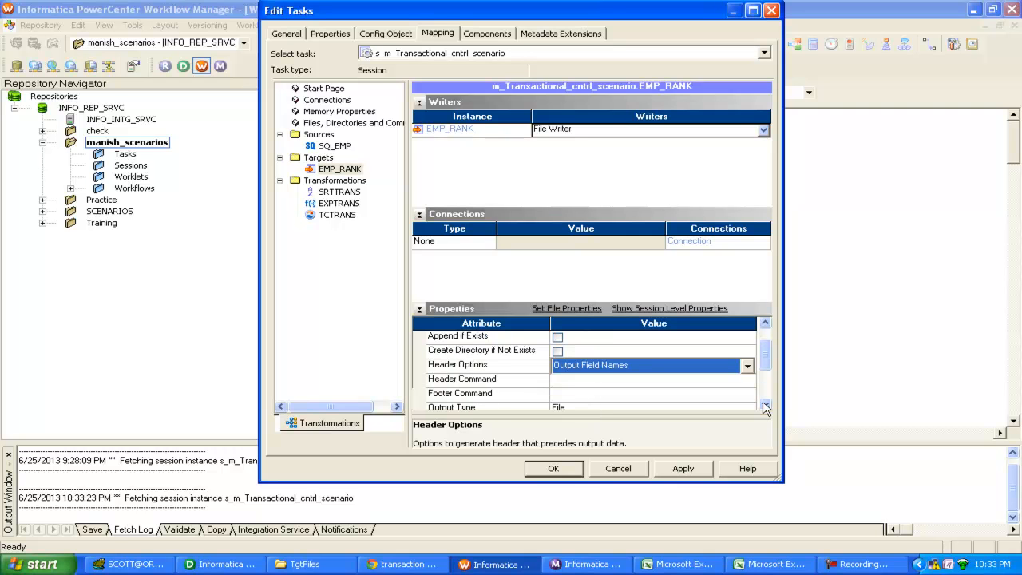
{"action": "left_click", "coordinate": [765, 406]}
{"action": "left_click", "coordinate": [765, 406]}
{"action": "left_click", "coordinate": [765, 406]}
{"action": "left_click", "coordinate": [765, 406]}
{"action": "left_click", "coordinate": [765, 406]}
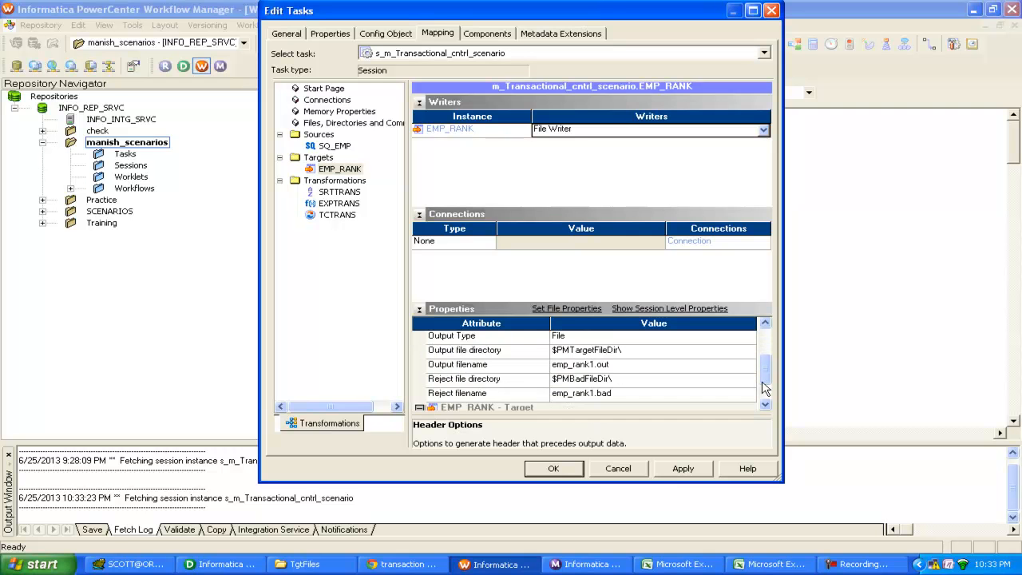
{"action": "left_click", "coordinate": [762, 389]}
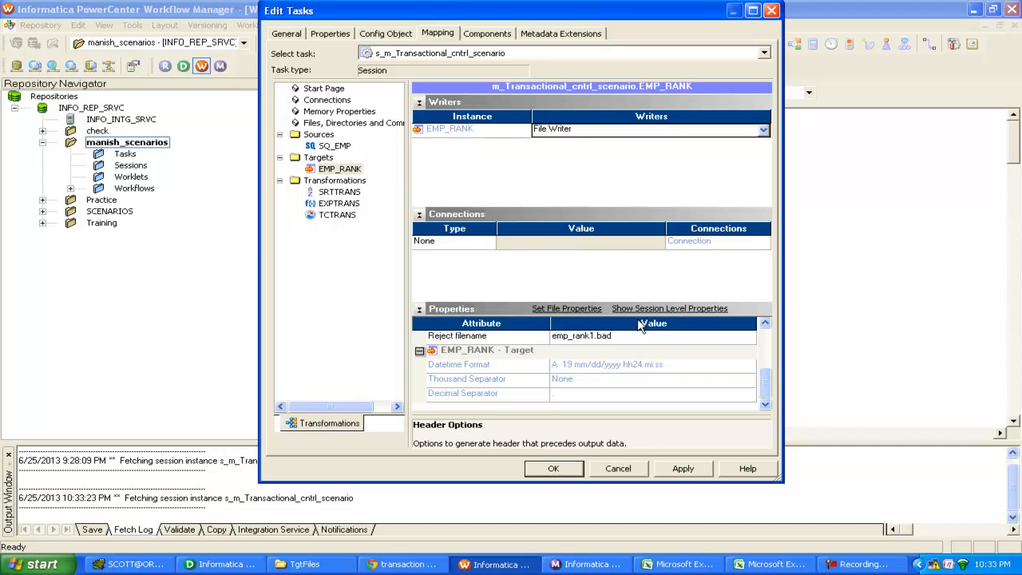
{"action": "left_click", "coordinate": [566, 308]}
{"action": "left_click", "coordinate": [639, 223]}
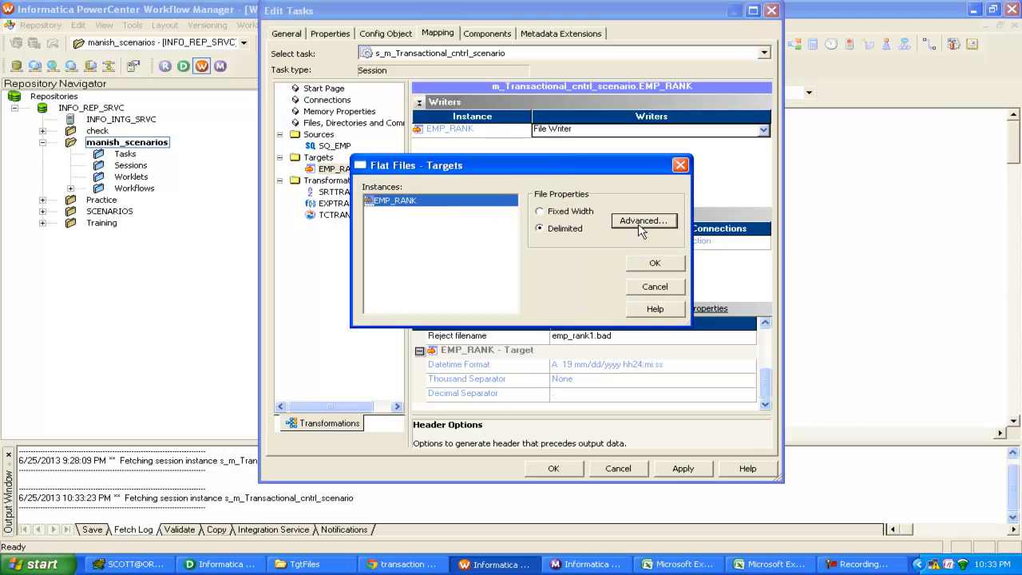
{"action": "left_click", "coordinate": [653, 182]}
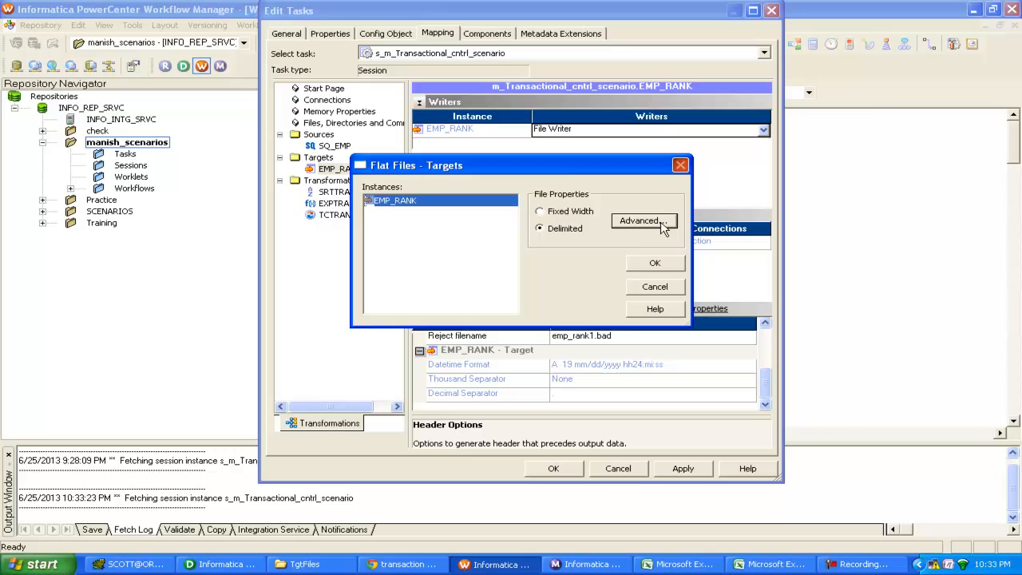
{"action": "left_click", "coordinate": [655, 263]}
Apply the session changes and save the wf_m_Transactional_cntrl_scenario workflow.
{"action": "left_click", "coordinate": [683, 473]}
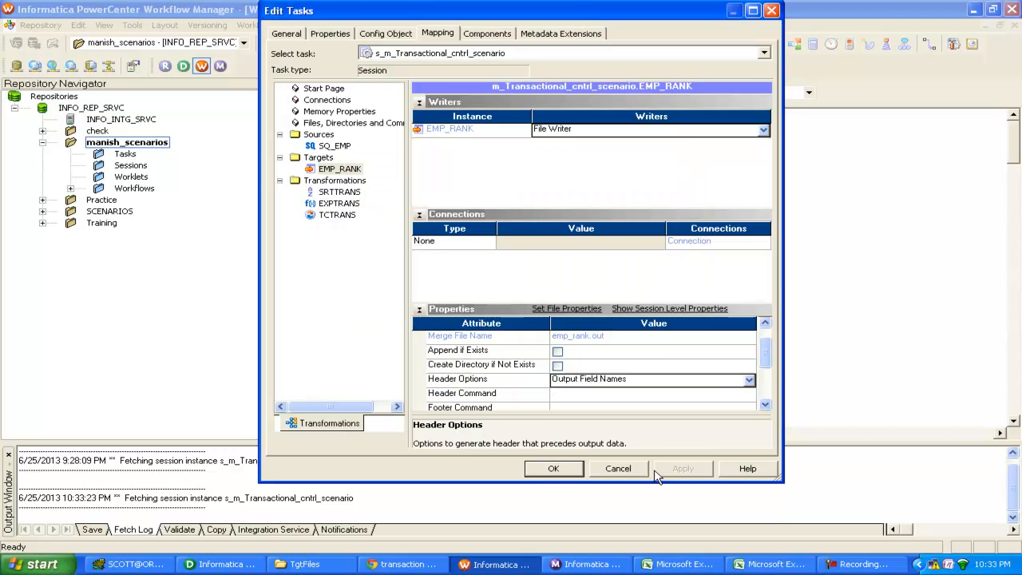
{"action": "left_click", "coordinate": [553, 469]}
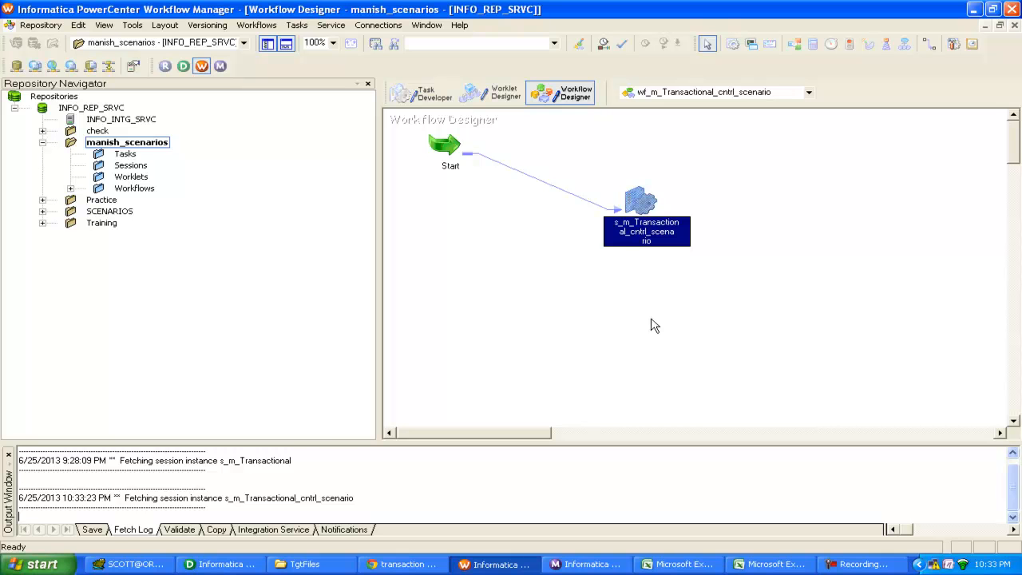
{"action": "key", "text": "ctrl+s"}
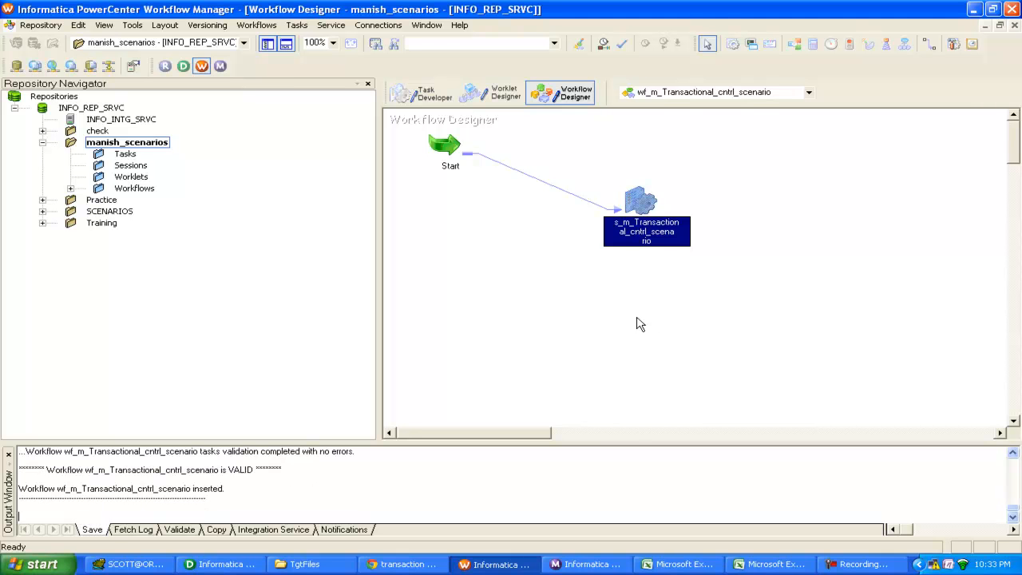
Reopen the s_m_Transactional_cntrl_scenario session and check the header option and output file settings of the EMP_RANK target.
{"action": "double_click", "coordinate": [635, 206]}
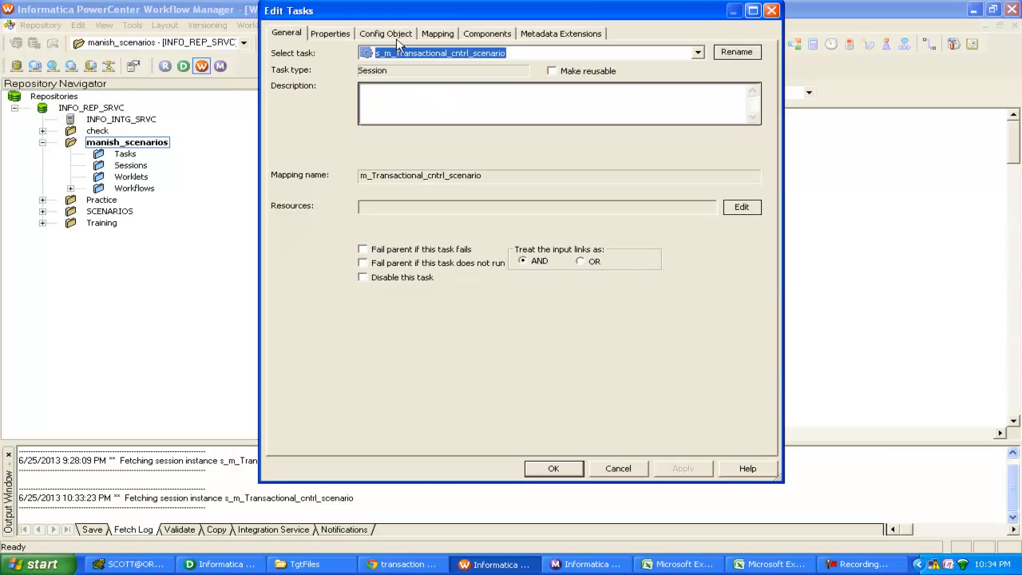
{"action": "left_click", "coordinate": [441, 35]}
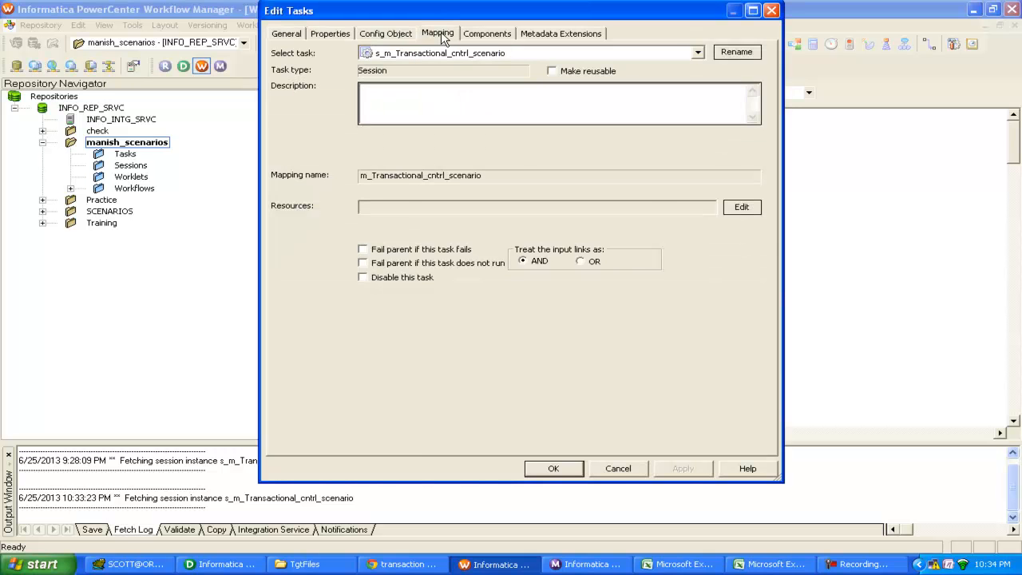
{"action": "left_click", "coordinate": [339, 170]}
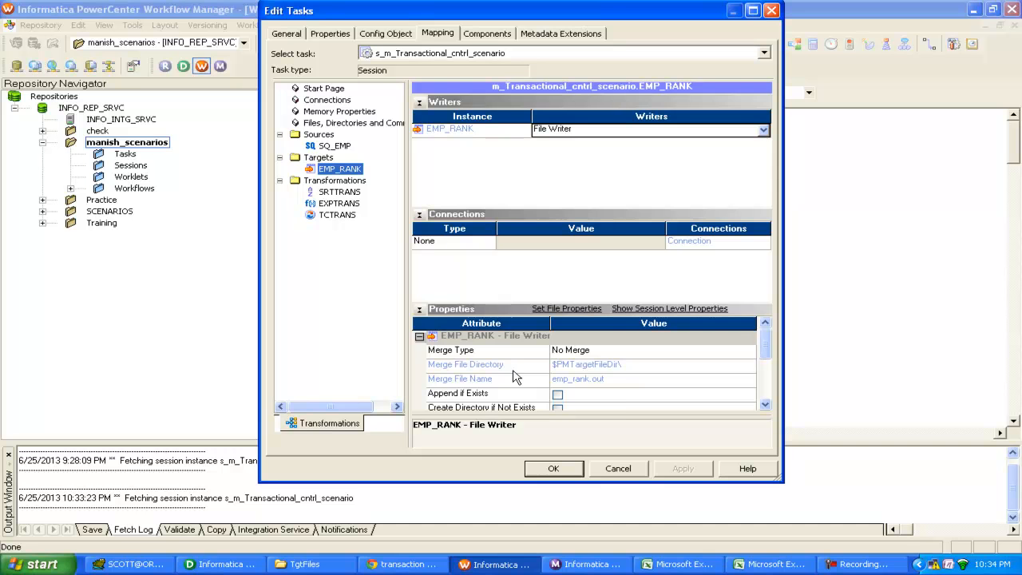
{"action": "left_click", "coordinate": [765, 405]}
{"action": "left_click", "coordinate": [765, 405]}
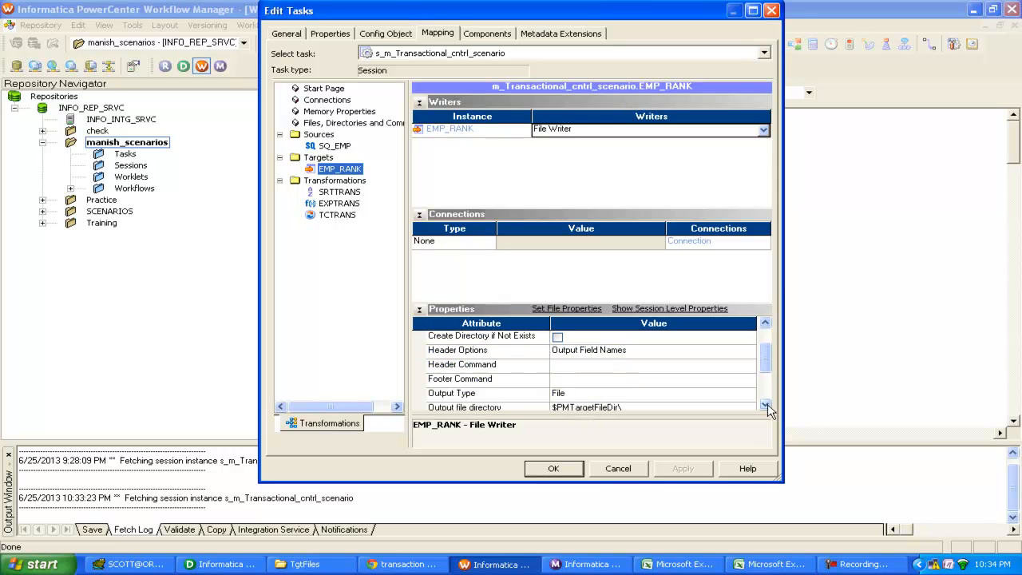
{"action": "left_click", "coordinate": [765, 406]}
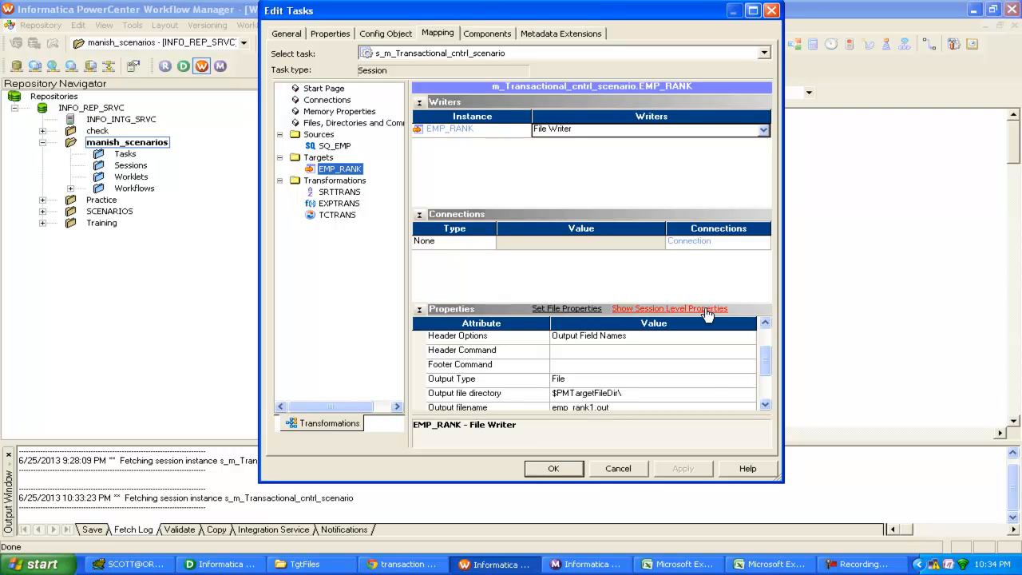
{"action": "left_click", "coordinate": [764, 405]}
{"action": "left_click", "coordinate": [764, 405]}
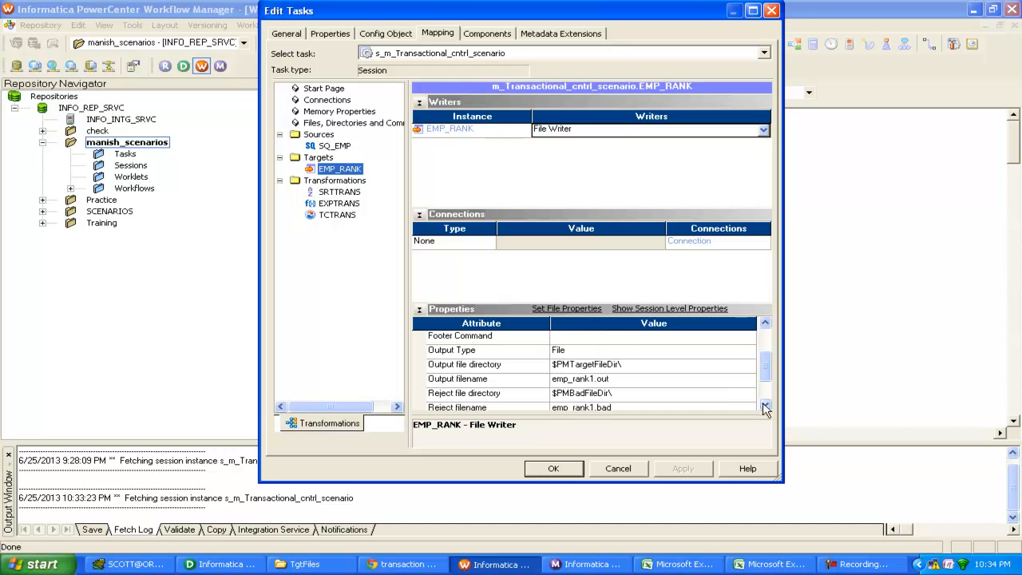
{"action": "left_click", "coordinate": [554, 468]}
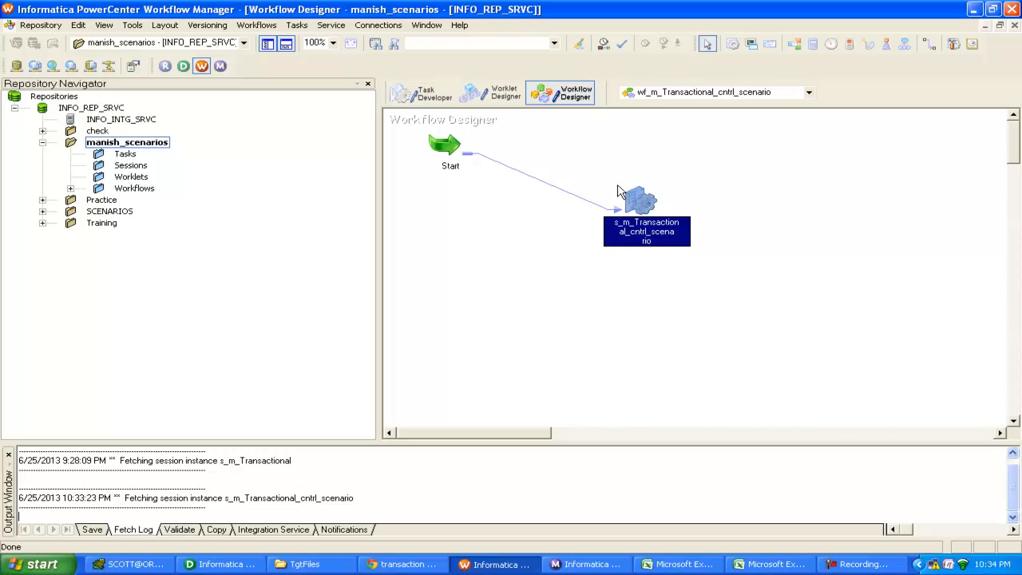
Run the workflow's Start task and check the run of wf_m_Transactional_cntrl_scenario in Workflow Monitor.
{"action": "right_click", "coordinate": [446, 148]}
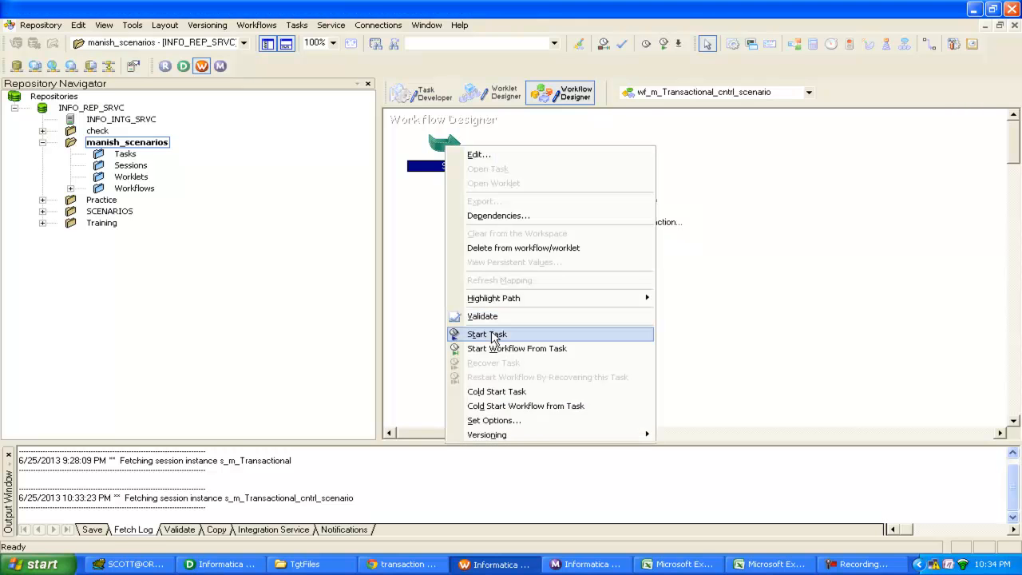
{"action": "left_click", "coordinate": [489, 335]}
{"action": "left_click", "coordinate": [625, 572]}
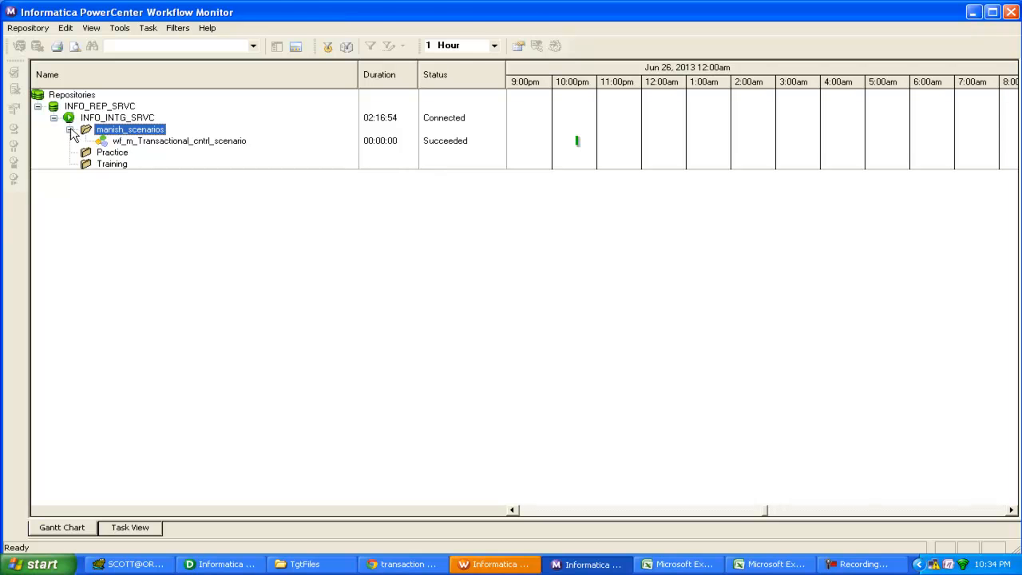
{"action": "left_click", "coordinate": [513, 565]}
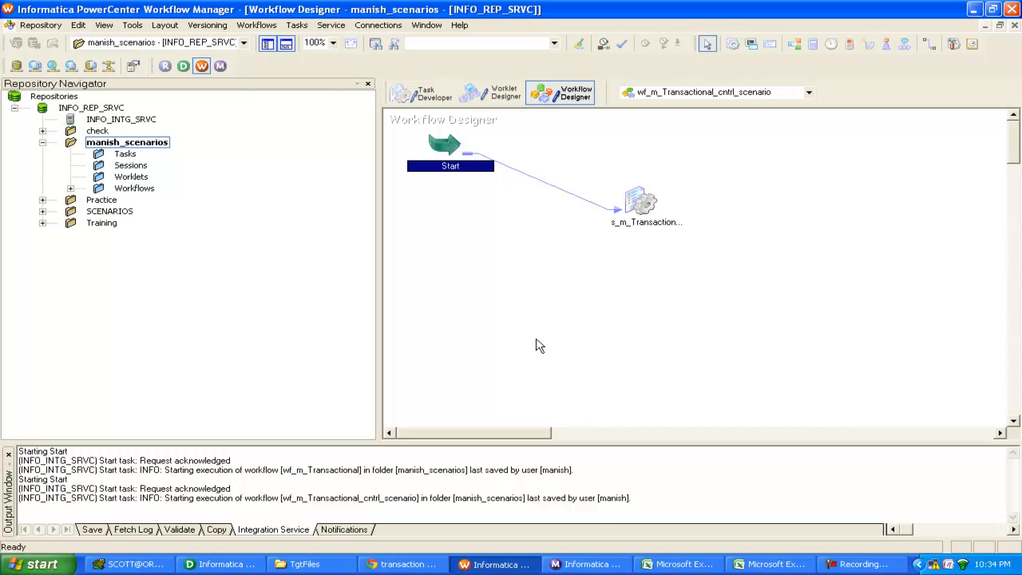
{"action": "left_click", "coordinate": [598, 565]}
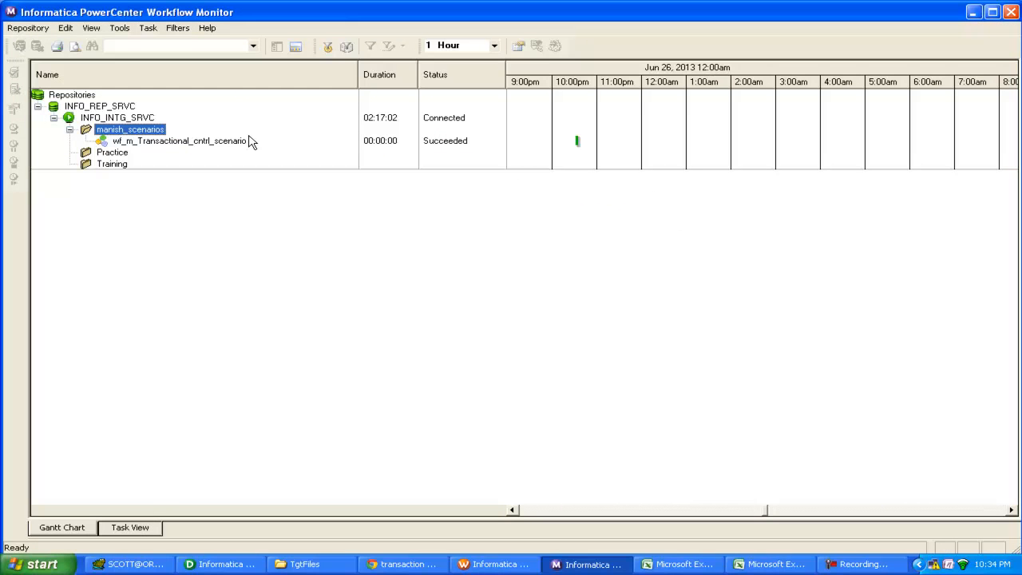
Restart the wf_m_Transactional_cntrl_scenario workflow and view the run properties of its session.
{"action": "left_click", "coordinate": [214, 142]}
{"action": "right_click", "coordinate": [214, 145]}
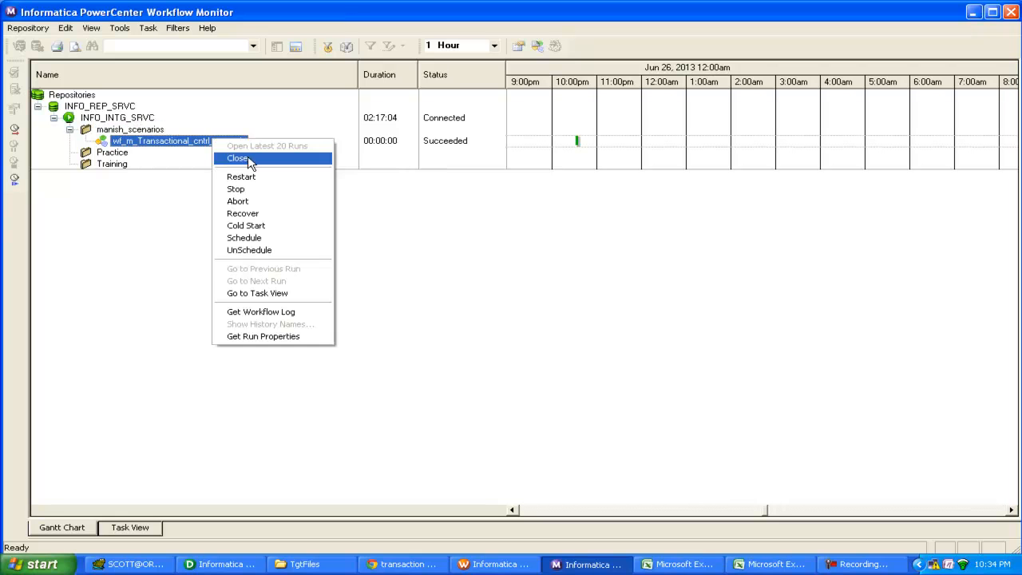
{"action": "left_click", "coordinate": [248, 180]}
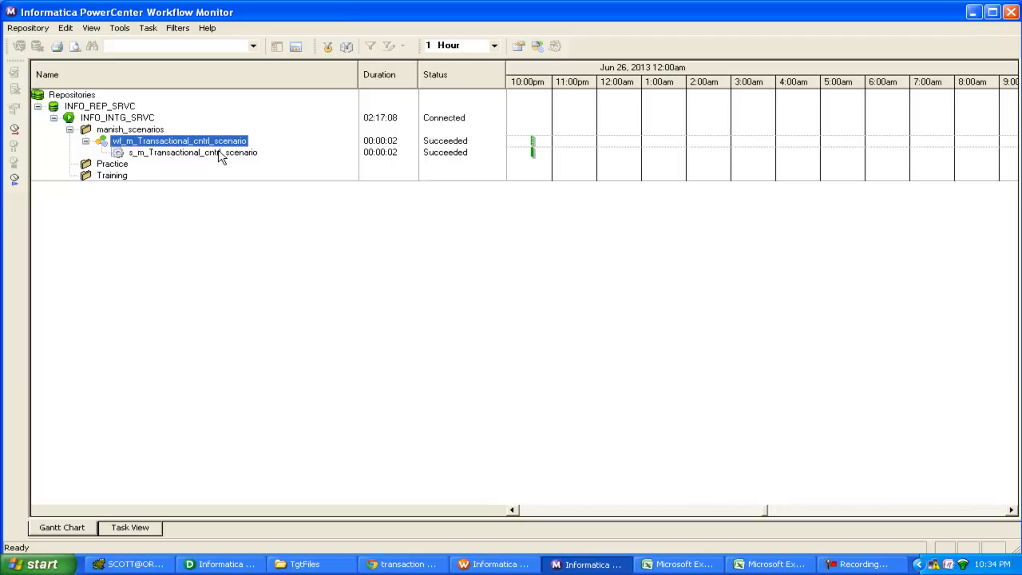
{"action": "right_click", "coordinate": [223, 154]}
{"action": "left_click", "coordinate": [279, 330]}
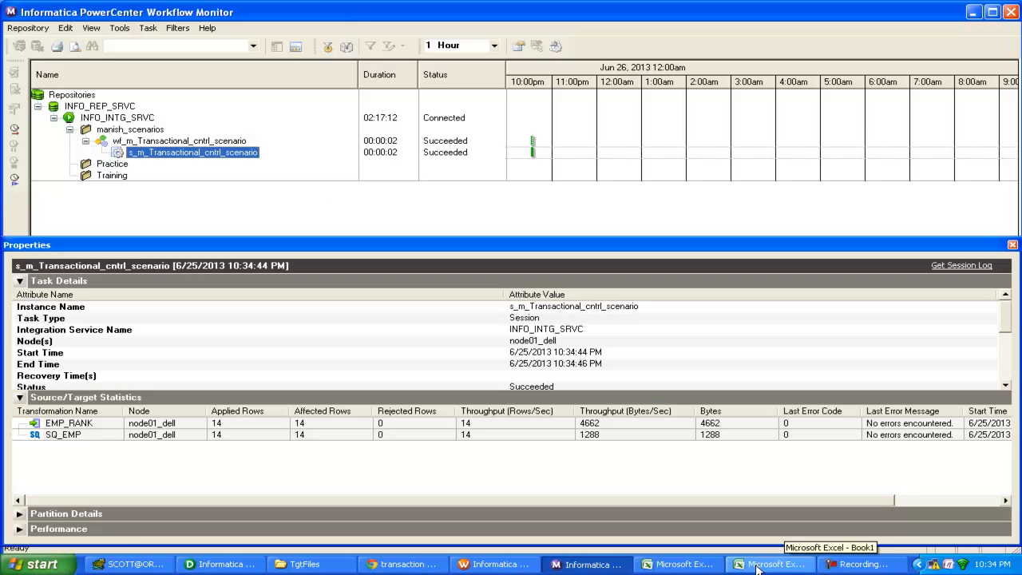
Close the already open TgtFiles window and browse to C:\Informatica\PowerCenter8.6.1\server\infa_shared\TgtFiles in a new Windows Explorer window.
{"action": "left_click", "coordinate": [309, 561]}
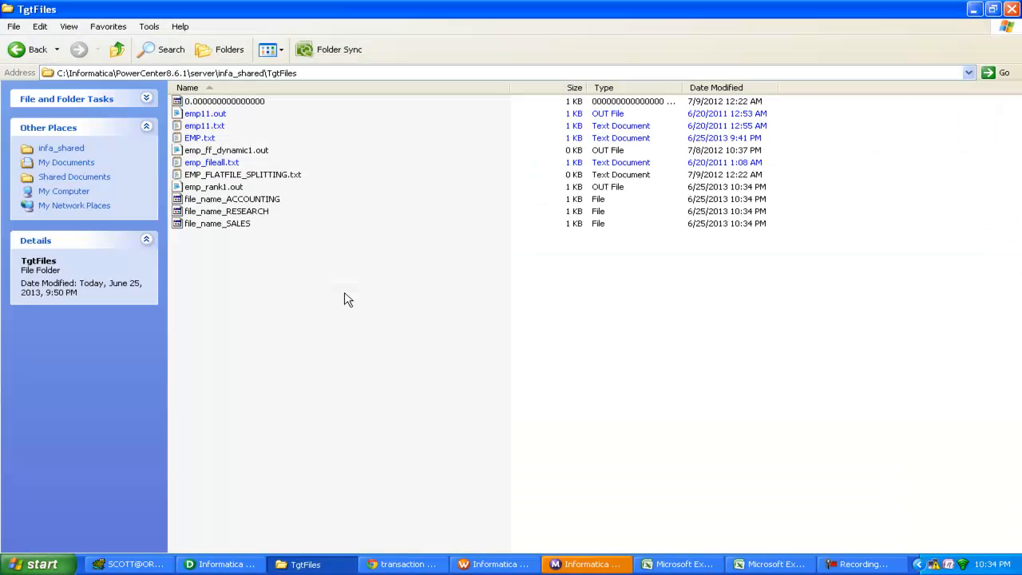
{"action": "left_click", "coordinate": [1013, 8]}
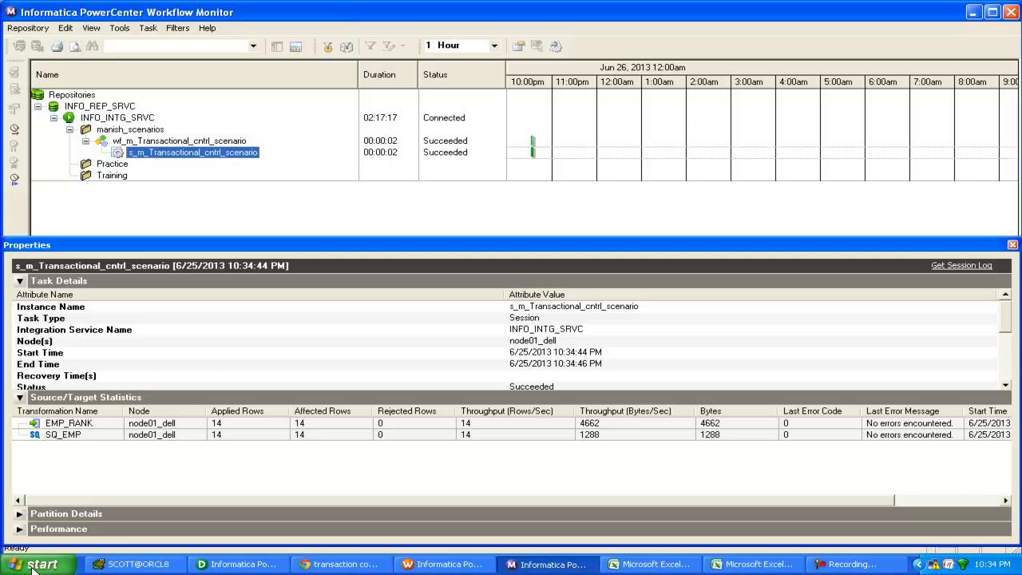
{"action": "left_click", "coordinate": [32, 567]}
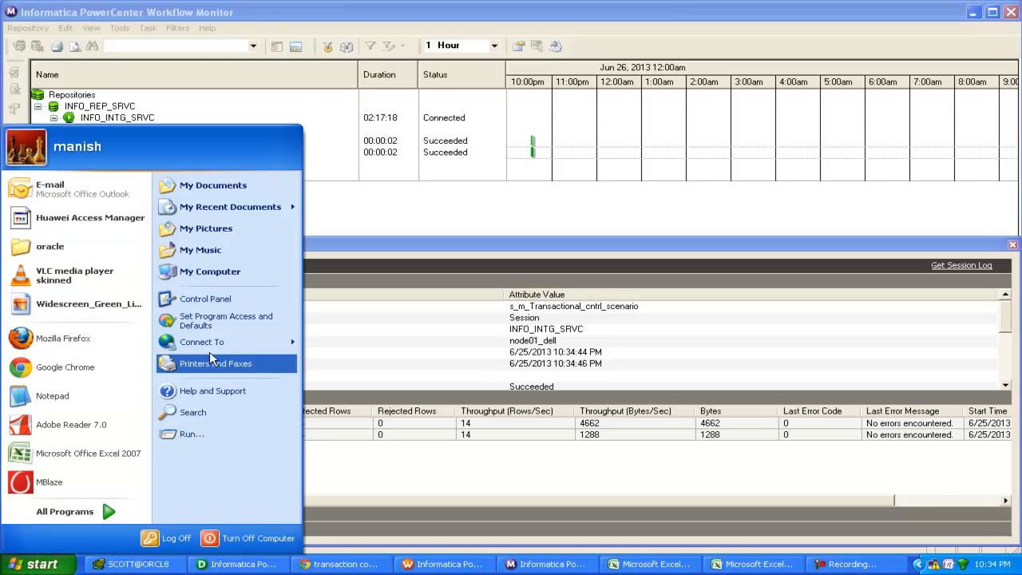
{"action": "left_click", "coordinate": [208, 271]}
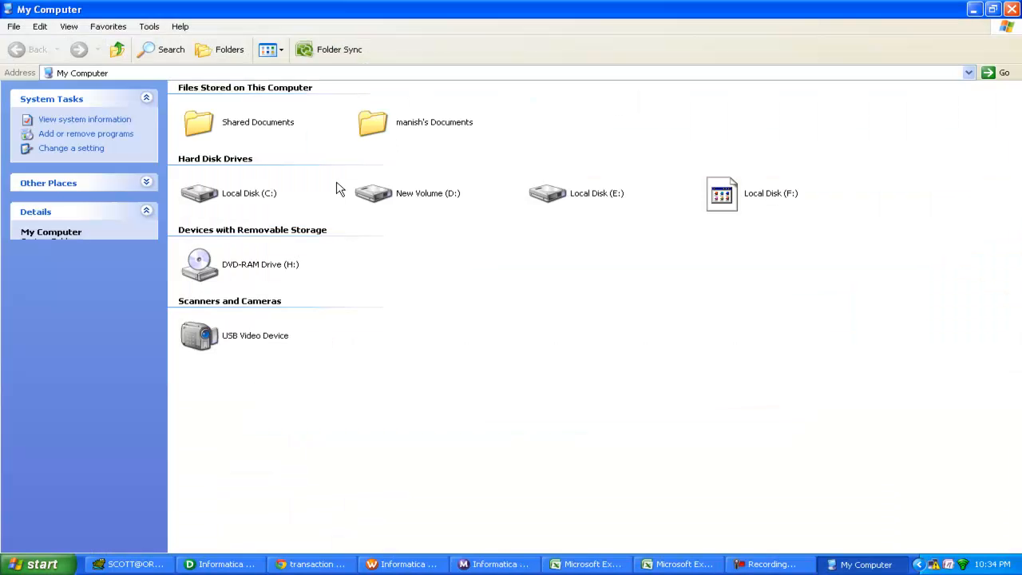
{"action": "double_click", "coordinate": [202, 190]}
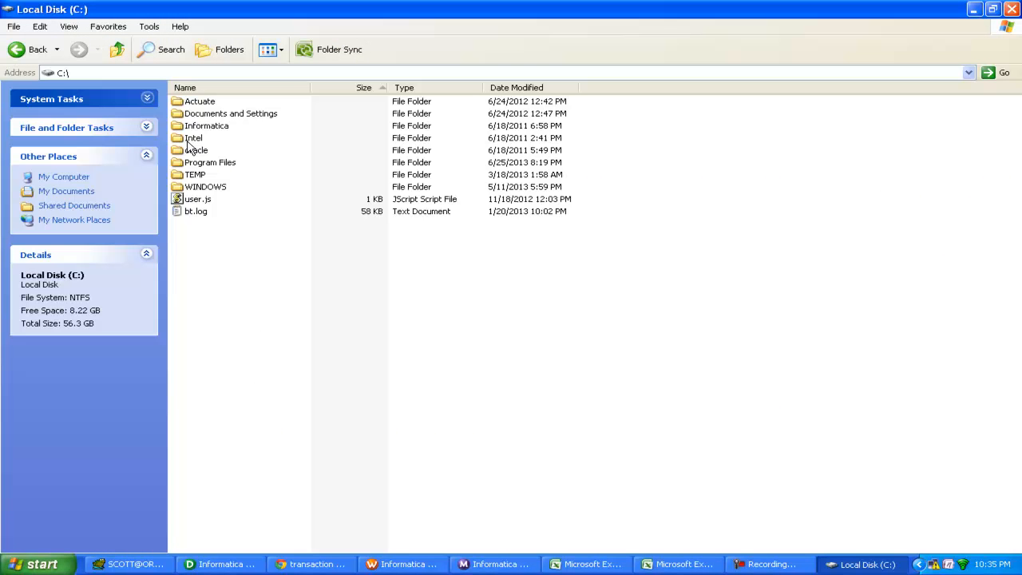
{"action": "double_click", "coordinate": [200, 126]}
{"action": "double_click", "coordinate": [223, 100]}
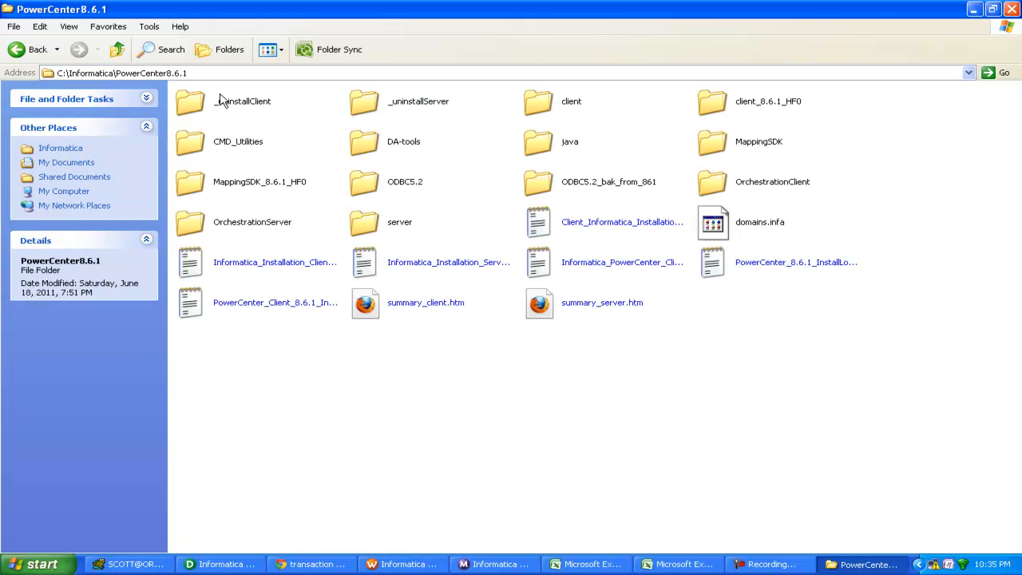
{"action": "double_click", "coordinate": [391, 229]}
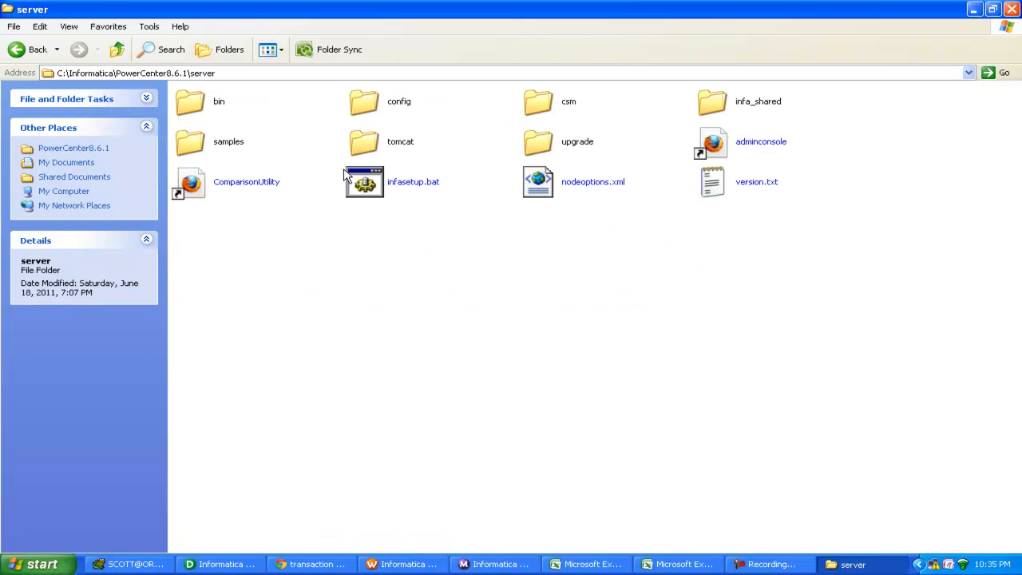
{"action": "double_click", "coordinate": [741, 108]}
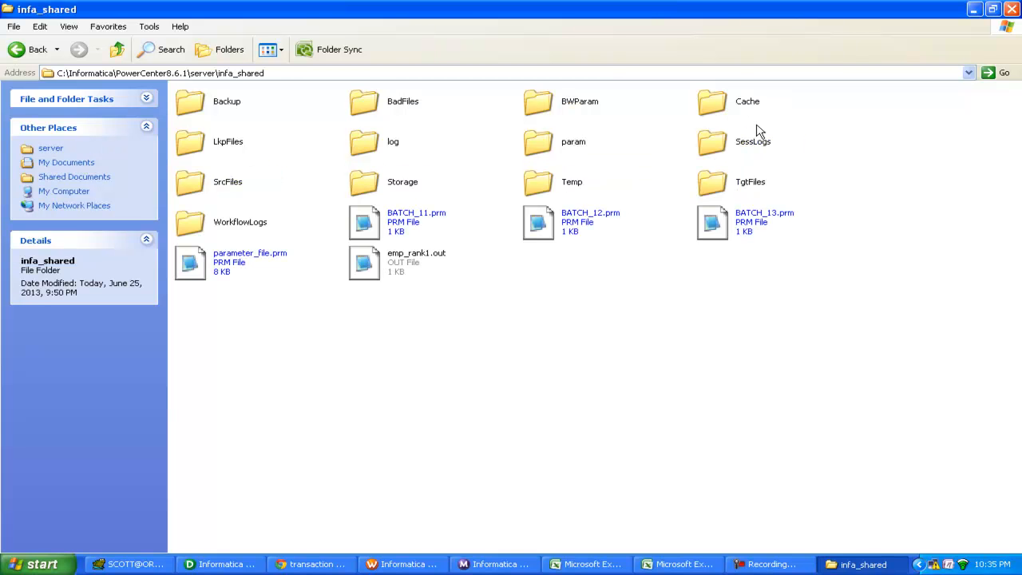
{"action": "double_click", "coordinate": [739, 190]}
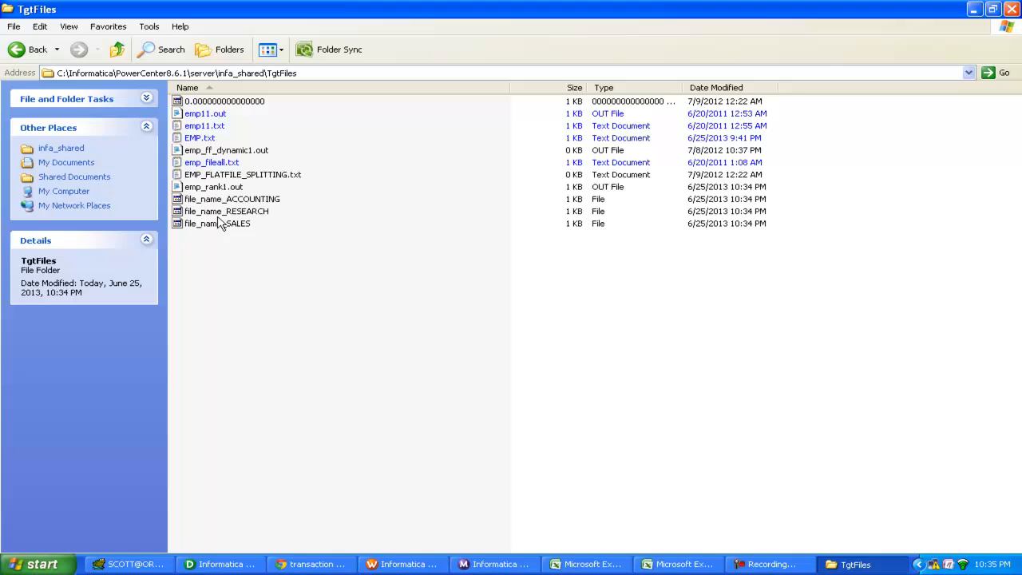
Open the file_name_ACCOUNTING file with Notepad to check its header and employee records.
{"action": "left_click", "coordinate": [257, 201]}
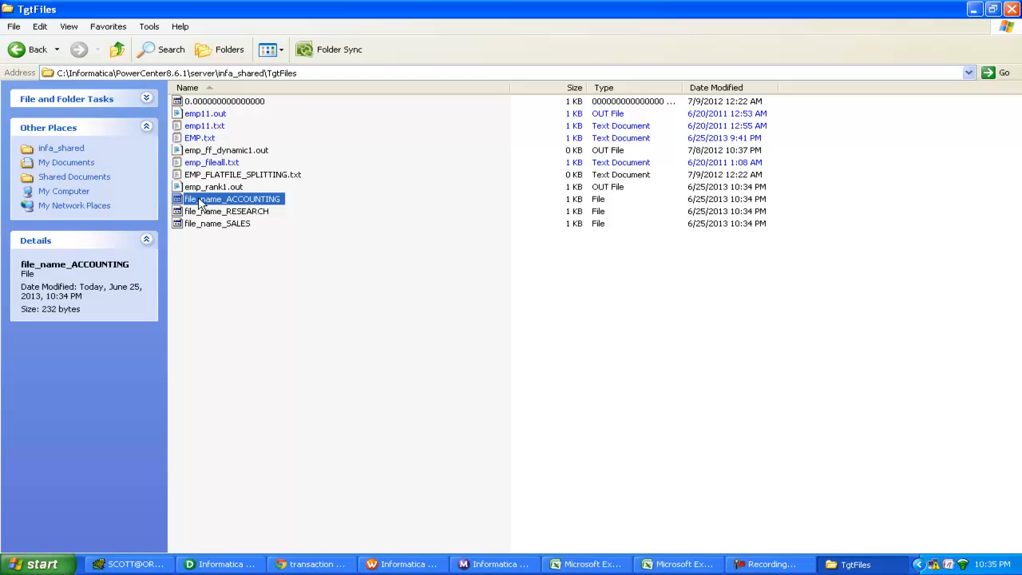
{"action": "right_click", "coordinate": [241, 200]}
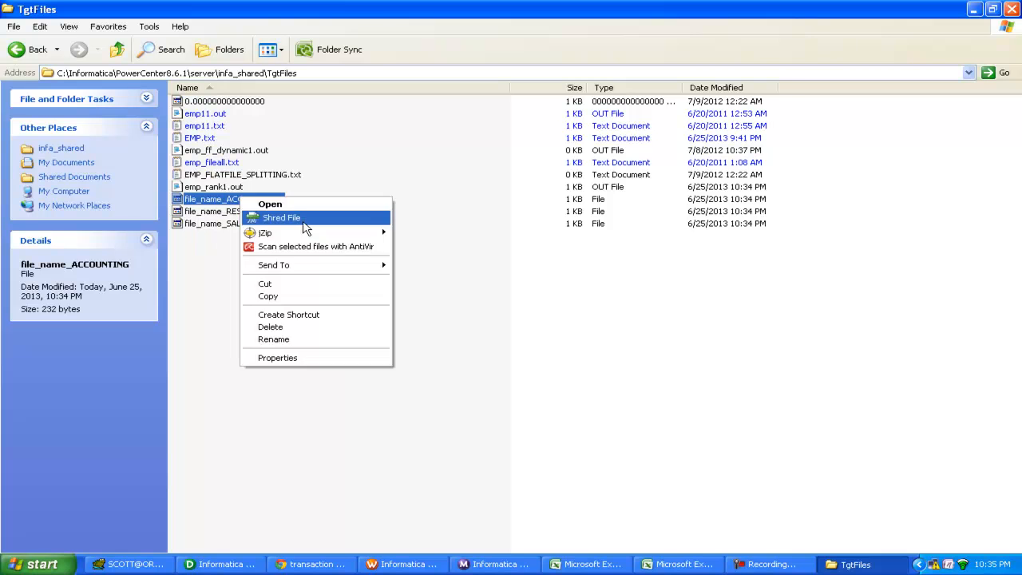
{"action": "left_click", "coordinate": [306, 220]}
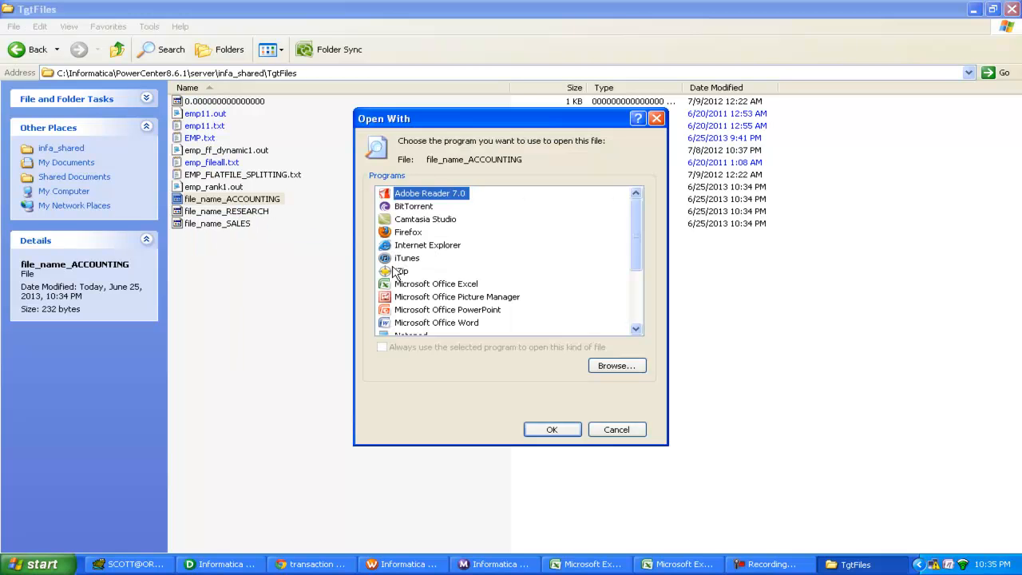
{"action": "left_click_drag", "start_coordinate": [637, 264], "coordinate": [637, 275]}
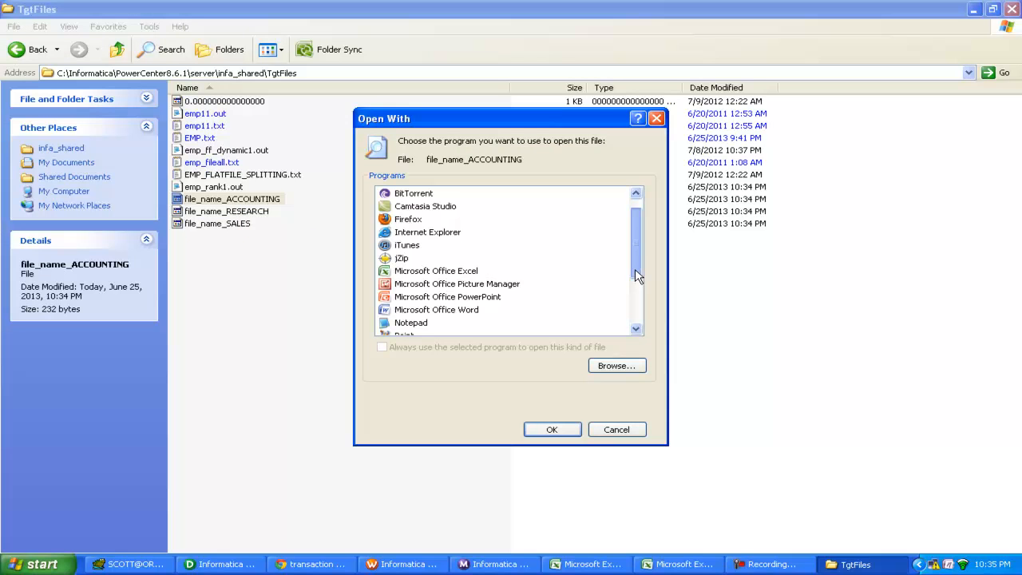
{"action": "left_click", "coordinate": [411, 324]}
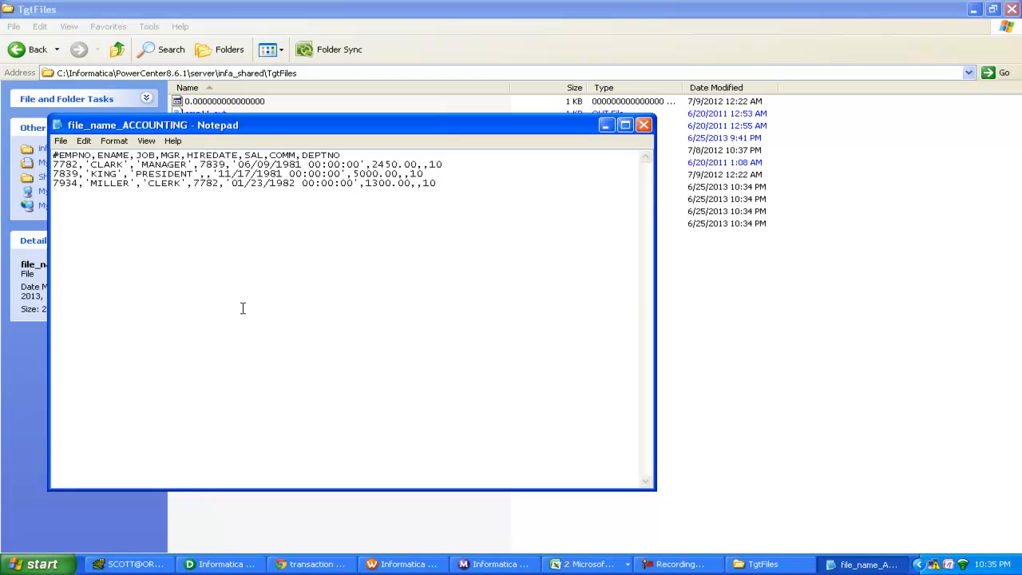
Switch to Toad for Oracle and view the data of the SCOTT.DEPT table.
{"action": "left_click", "coordinate": [127, 564]}
{"action": "right_click", "coordinate": [901, 223]}
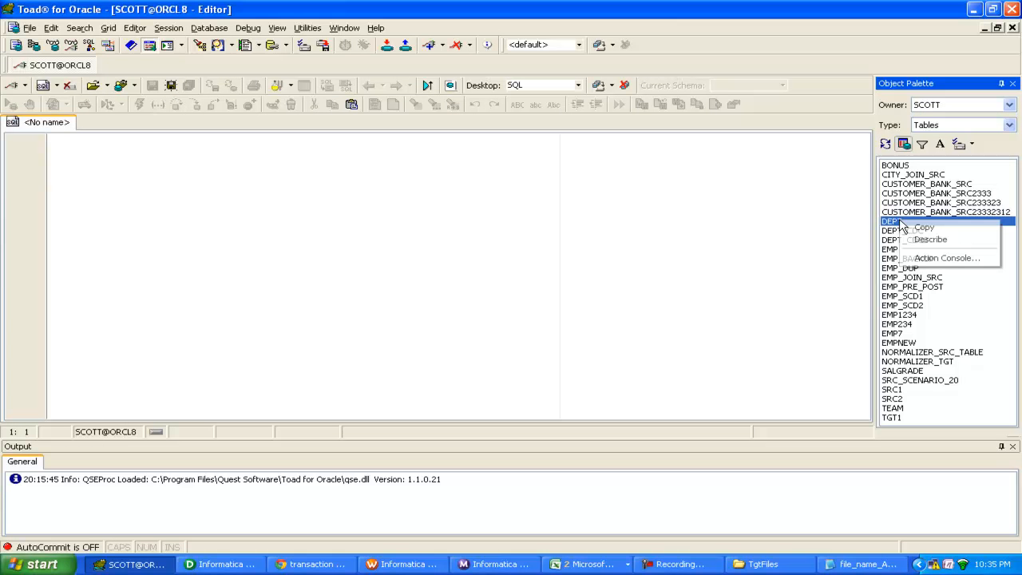
{"action": "left_click", "coordinate": [931, 239]}
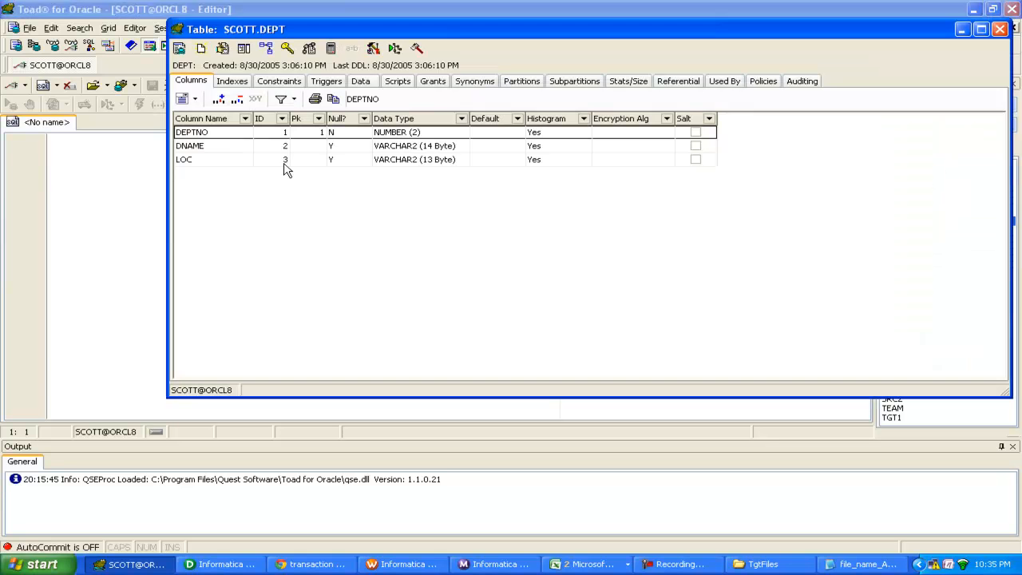
{"action": "left_click", "coordinate": [360, 81]}
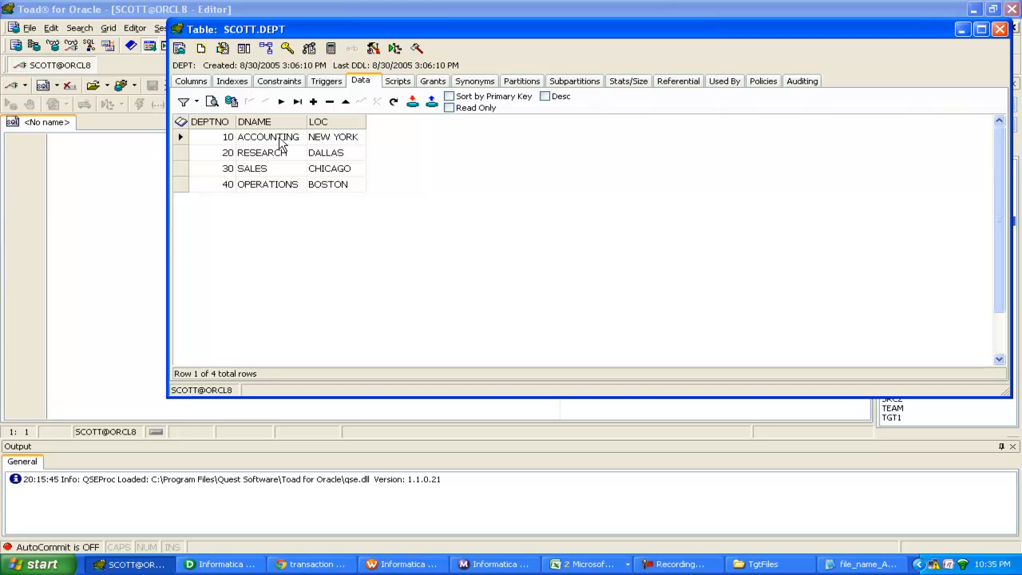
Return to the TgtFiles folder, open file_name_RESEARCH with Notepad, check the department numbers of its records, and close it.
{"action": "left_click", "coordinate": [759, 564]}
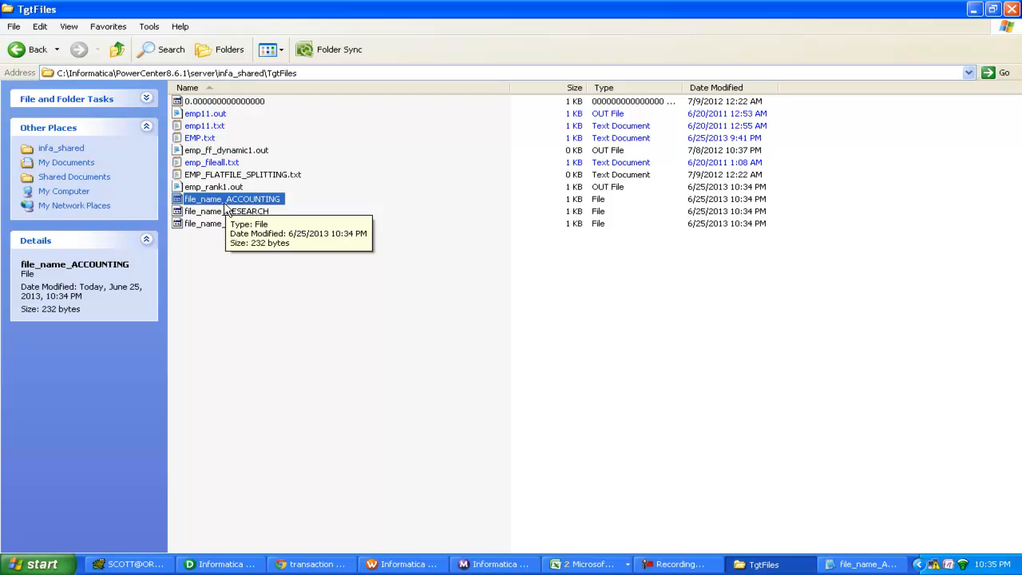
{"action": "left_click", "coordinate": [257, 209]}
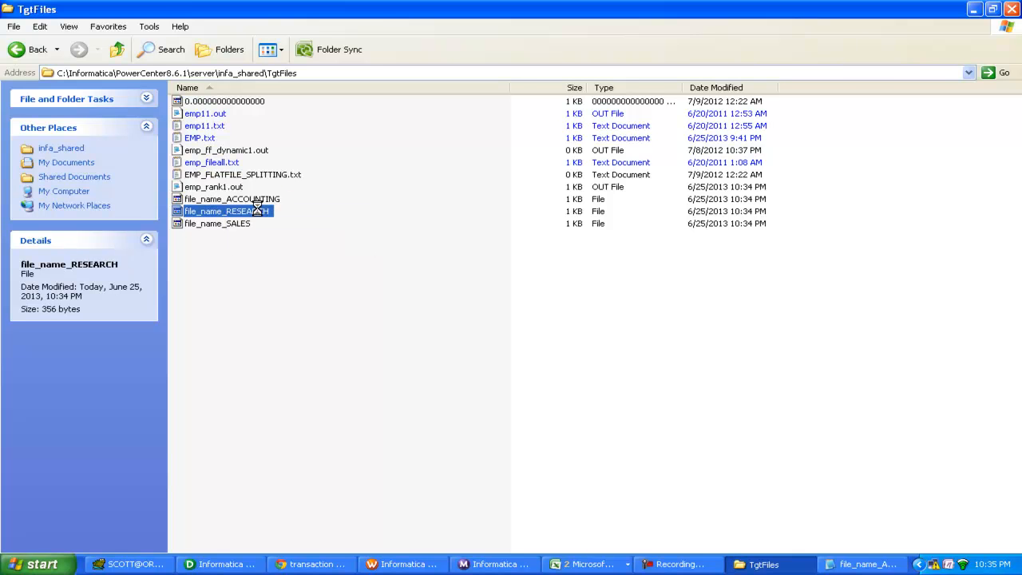
{"action": "right_click", "coordinate": [255, 211]}
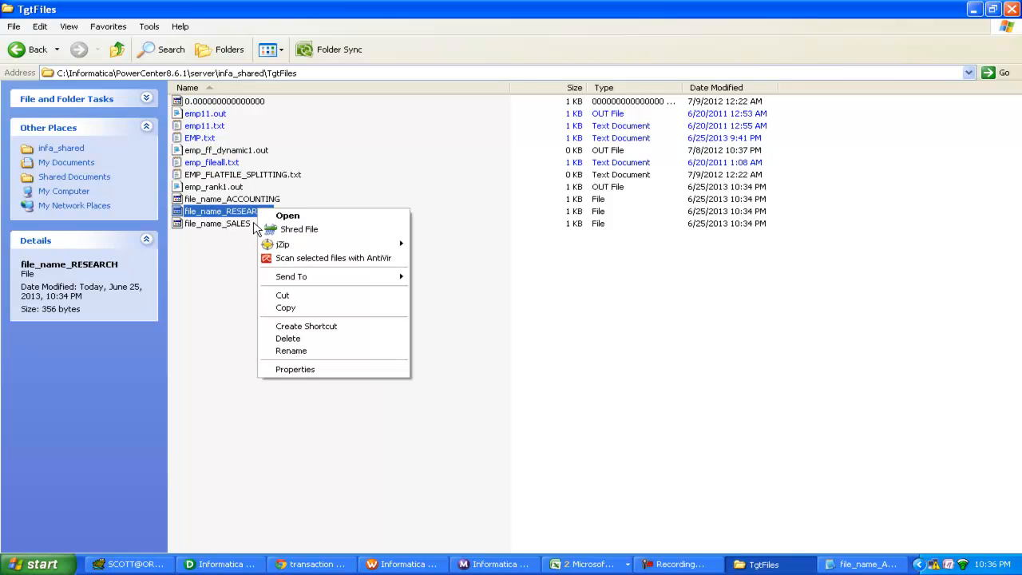
{"action": "left_click", "coordinate": [296, 218]}
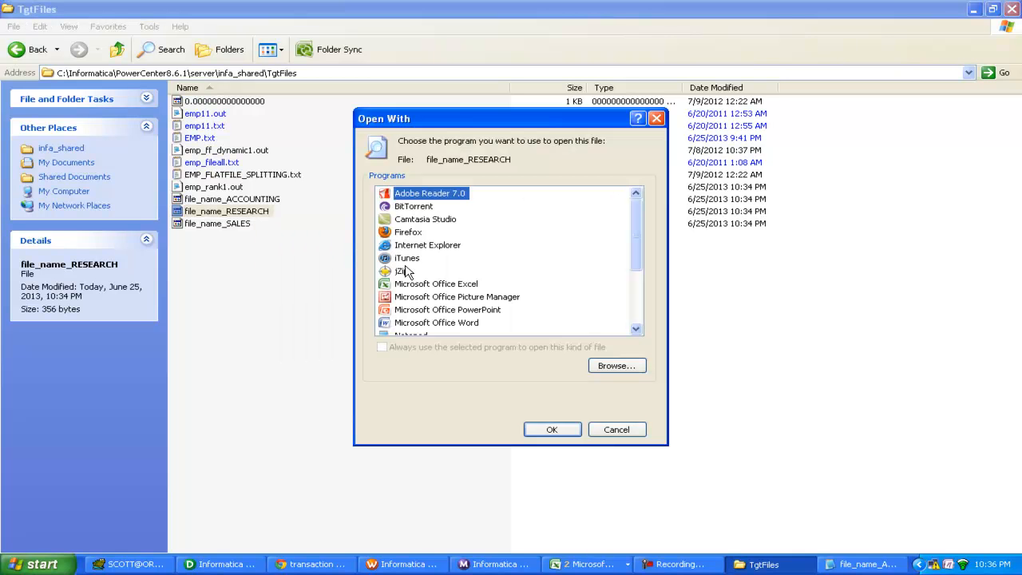
{"action": "left_click", "coordinate": [403, 335]}
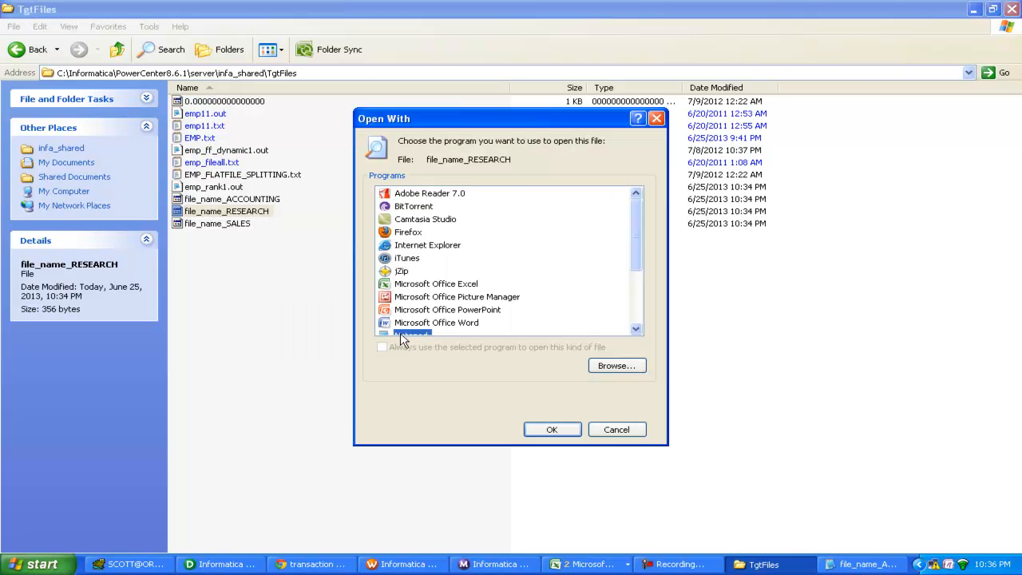
{"action": "left_click", "coordinate": [553, 430]}
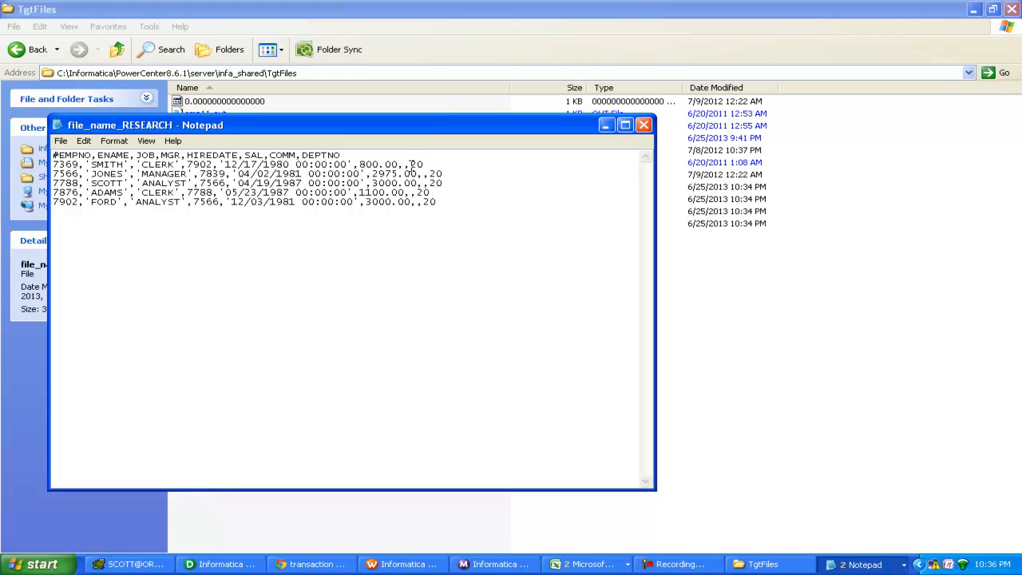
{"action": "left_click_drag", "start_coordinate": [412, 164], "coordinate": [449, 186]}
{"action": "left_click", "coordinate": [435, 221]}
{"action": "left_click", "coordinate": [643, 126]}
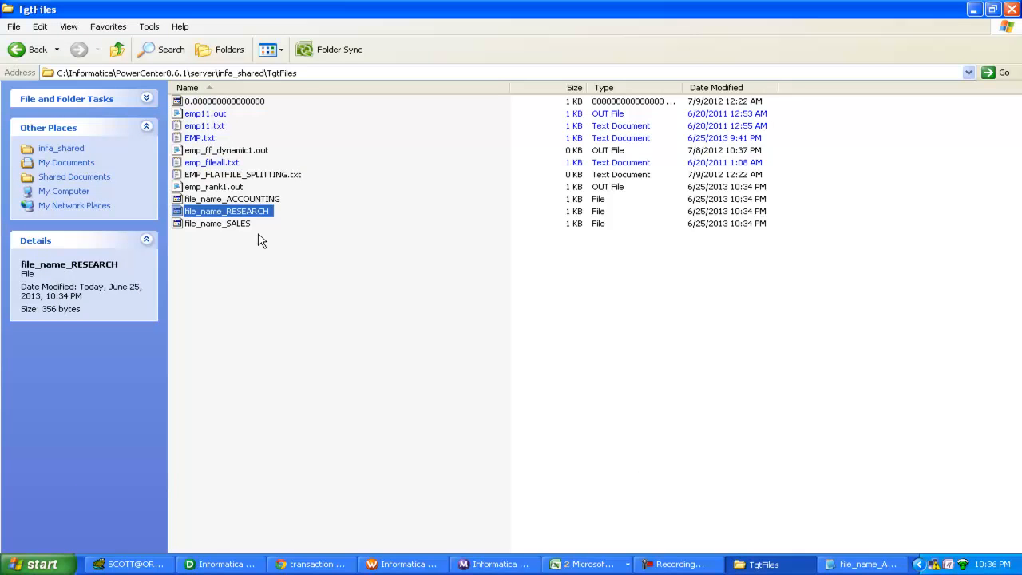
{"action": "left_click", "coordinate": [241, 226]}
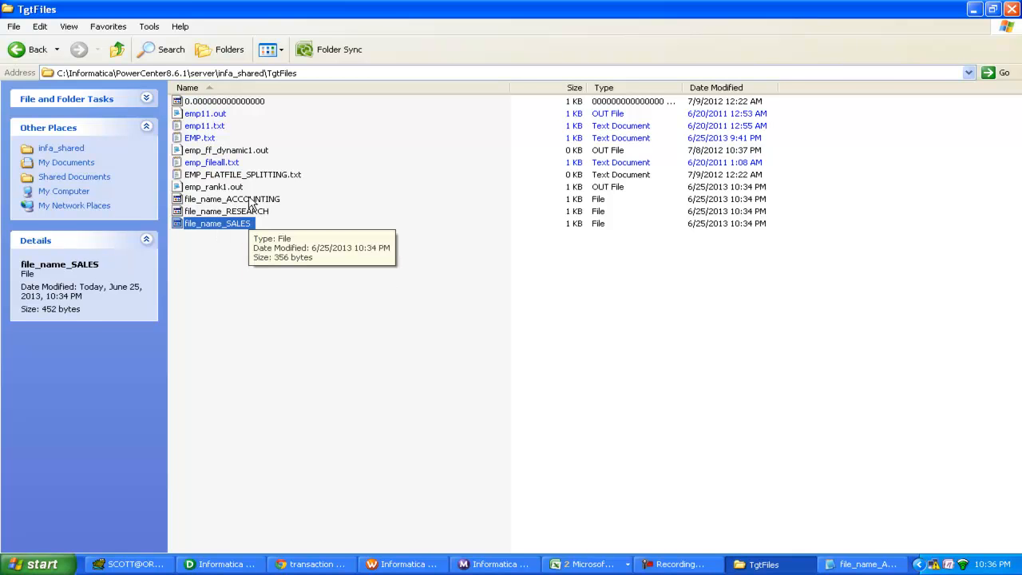
{"action": "left_click", "coordinate": [241, 206]}
{"action": "left_click", "coordinate": [240, 200]}
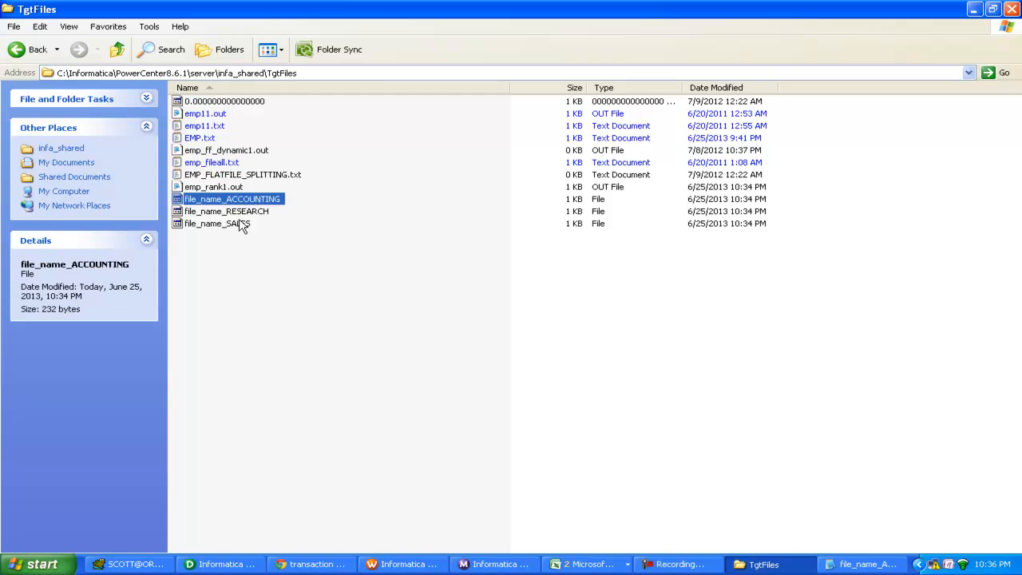
{"action": "left_click", "coordinate": [242, 224]}
{"action": "left_click_drag", "start_coordinate": [243, 199], "coordinate": [359, 295]}
{"action": "left_click", "coordinate": [359, 295]}
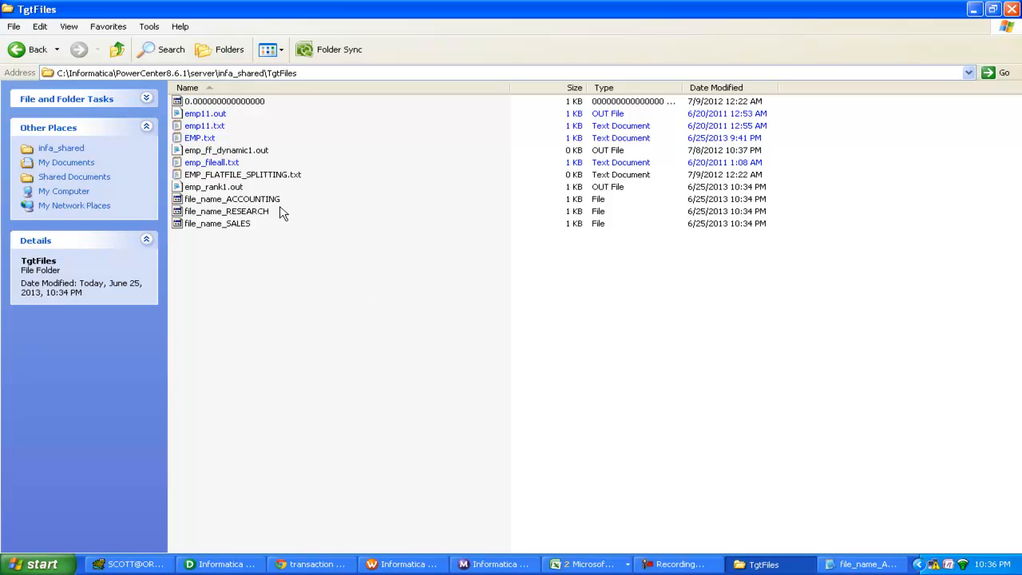
Open emp_rank1.out from the TgtFiles folder, check its entire contents, and close it.
{"action": "left_click", "coordinate": [201, 188]}
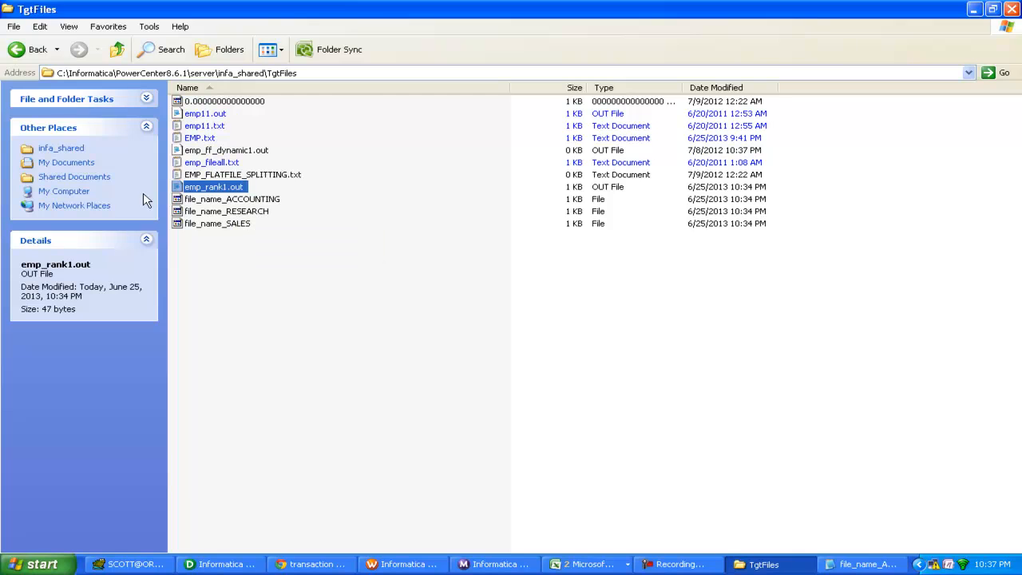
{"action": "double_click", "coordinate": [203, 188]}
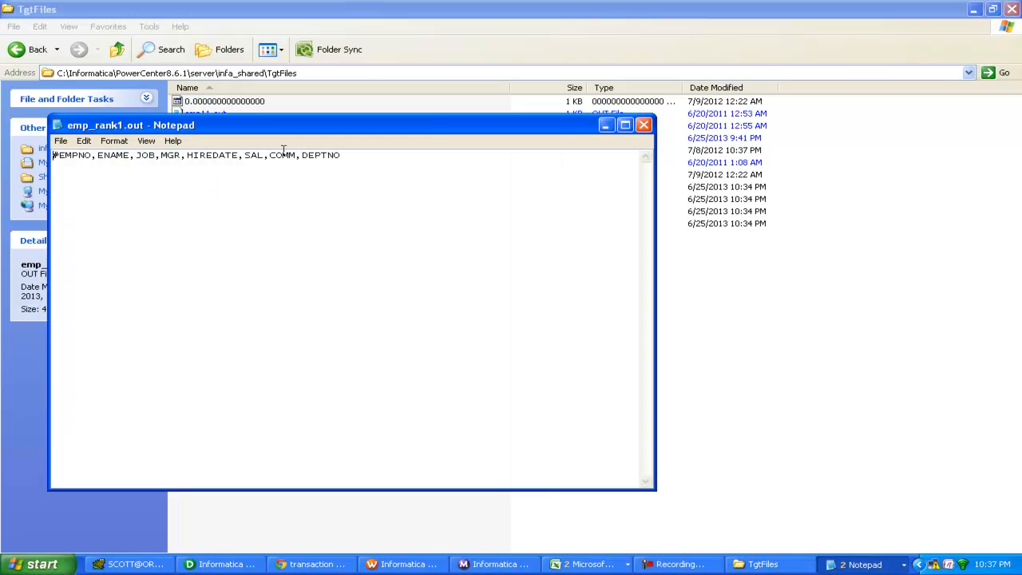
{"action": "key", "text": "ctrl+a"}
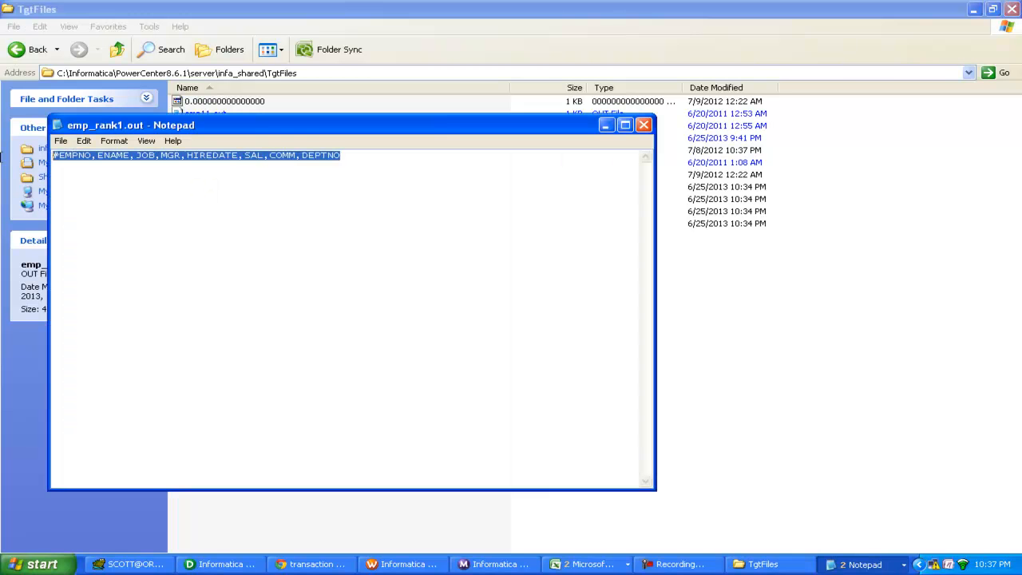
{"action": "left_click", "coordinate": [646, 127]}
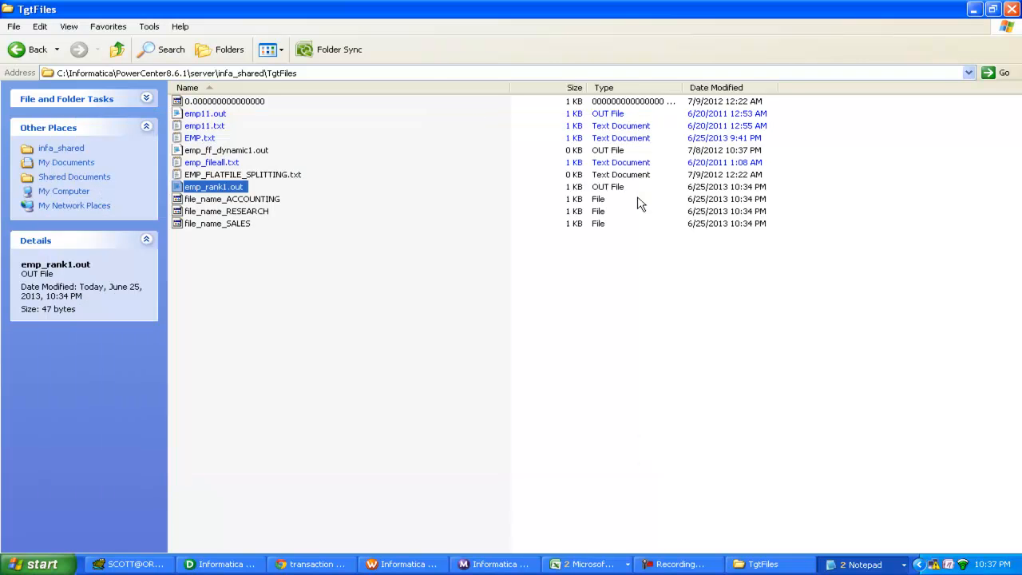
{"action": "left_click", "coordinate": [230, 199]}
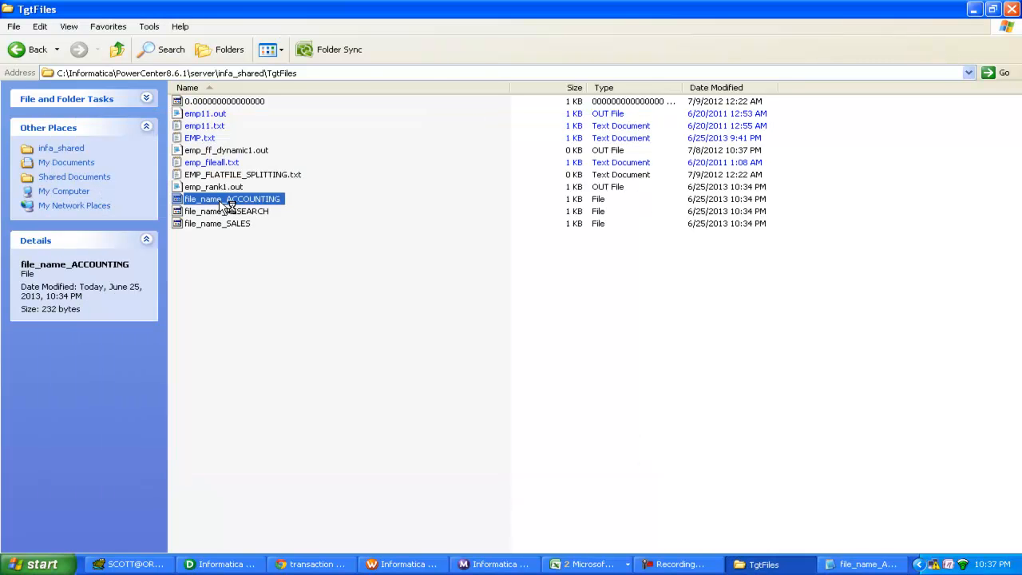
{"action": "double_click", "coordinate": [225, 203]}
{"action": "key", "text": "Escape"}
{"action": "left_click", "coordinate": [443, 337]}
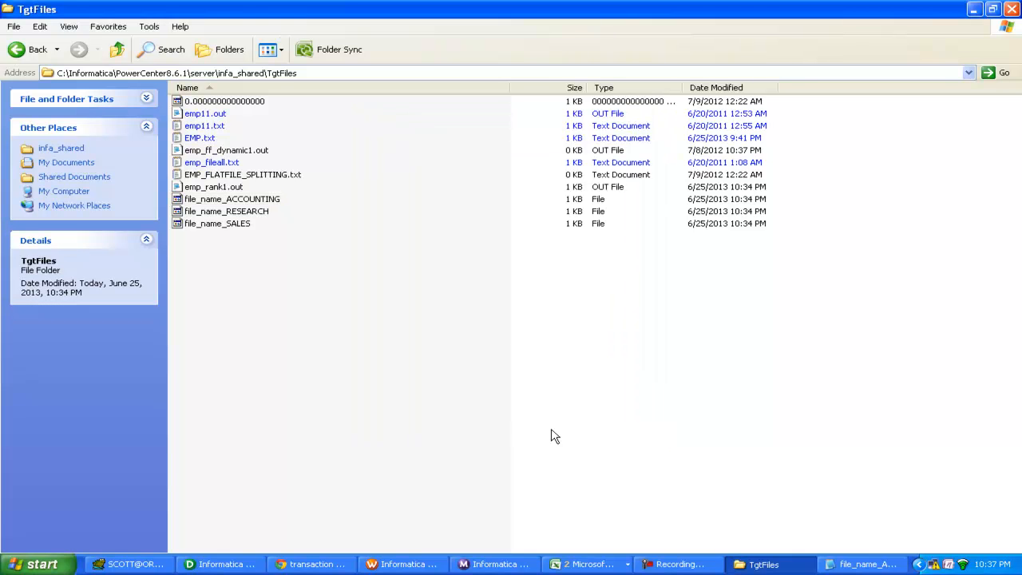
{"action": "left_click", "coordinate": [662, 565]}
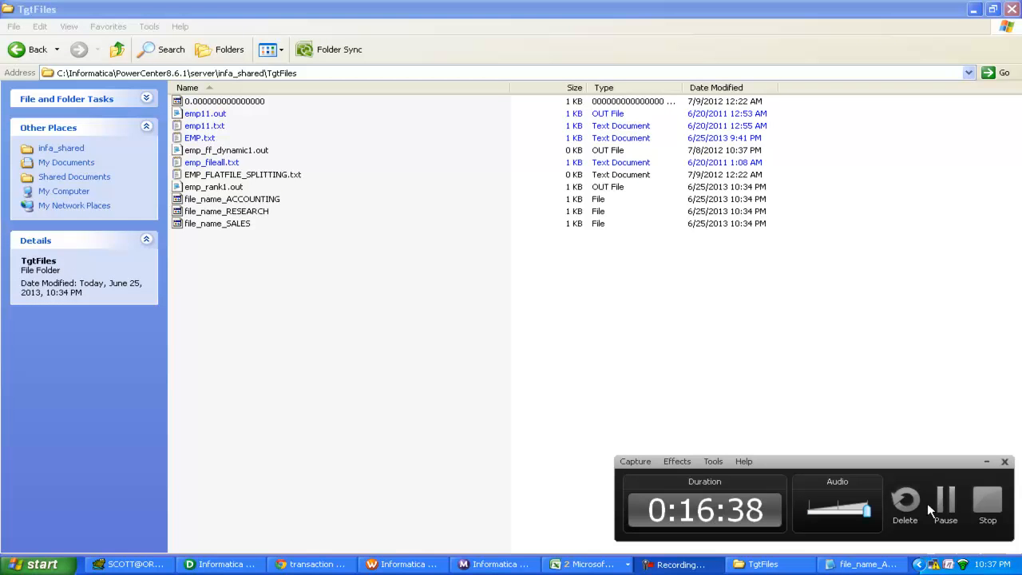